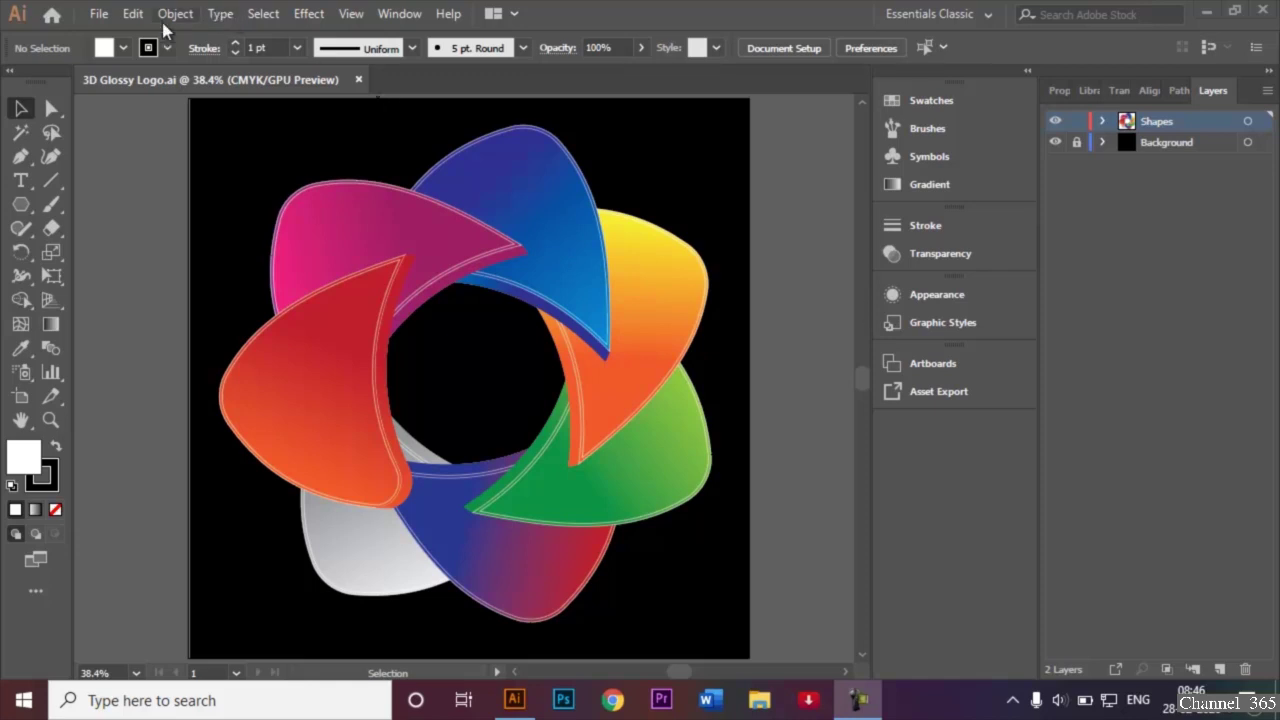
Create a new 1000 × 1000 px document in pixels named '3D Glossy Logo'.
left_click(100, 14)
left_click(124, 40)
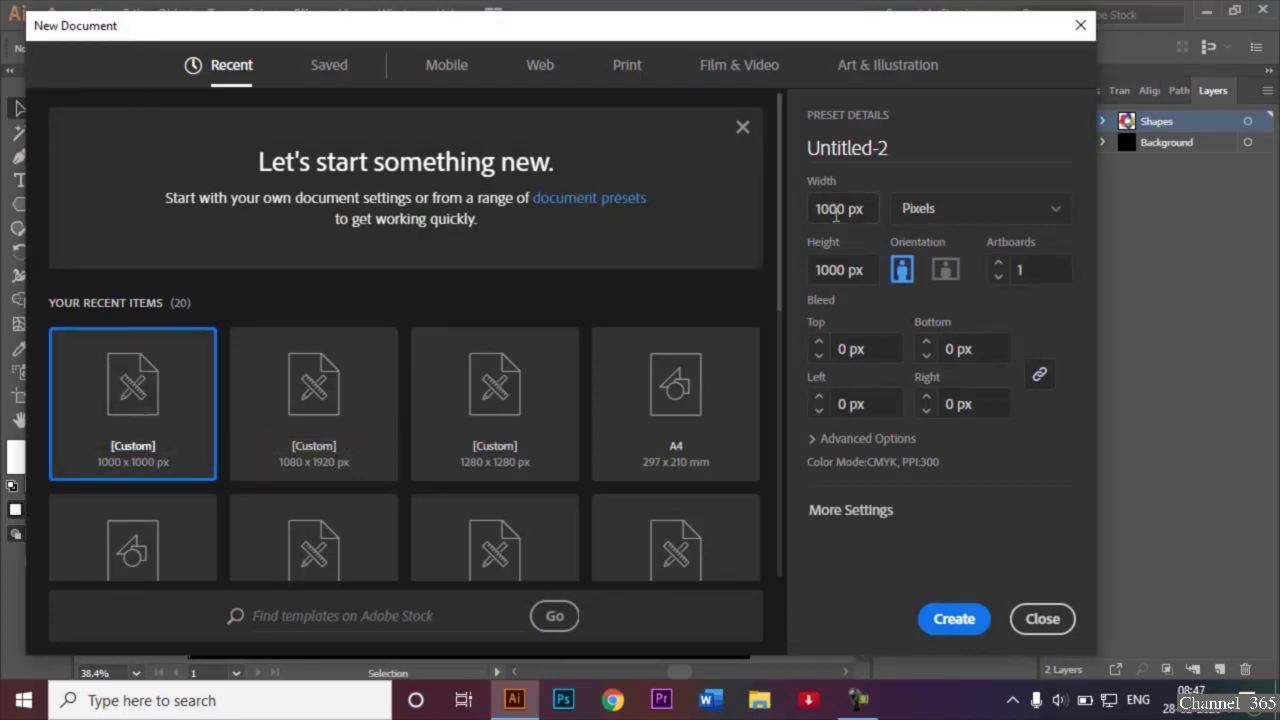
double_click(915, 143)
key("BackSpace")
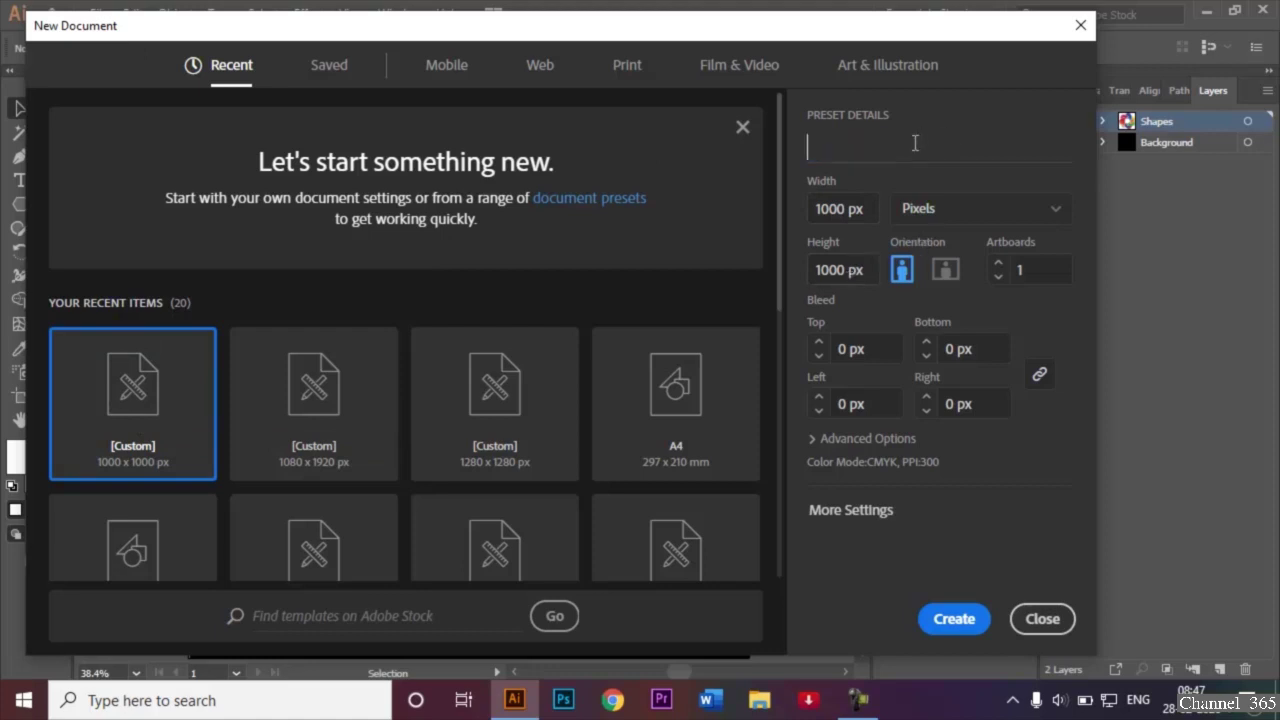
type("3D Glossy Logo")
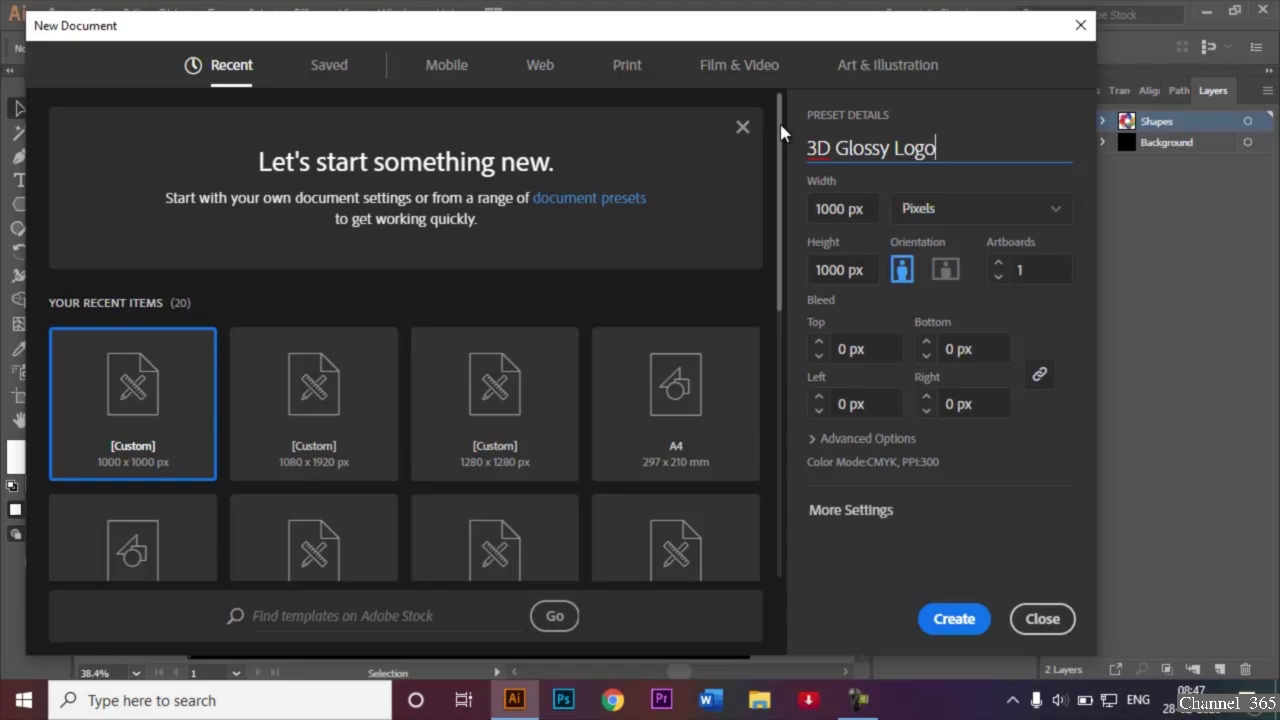
left_click_drag(781, 133, 780, 214)
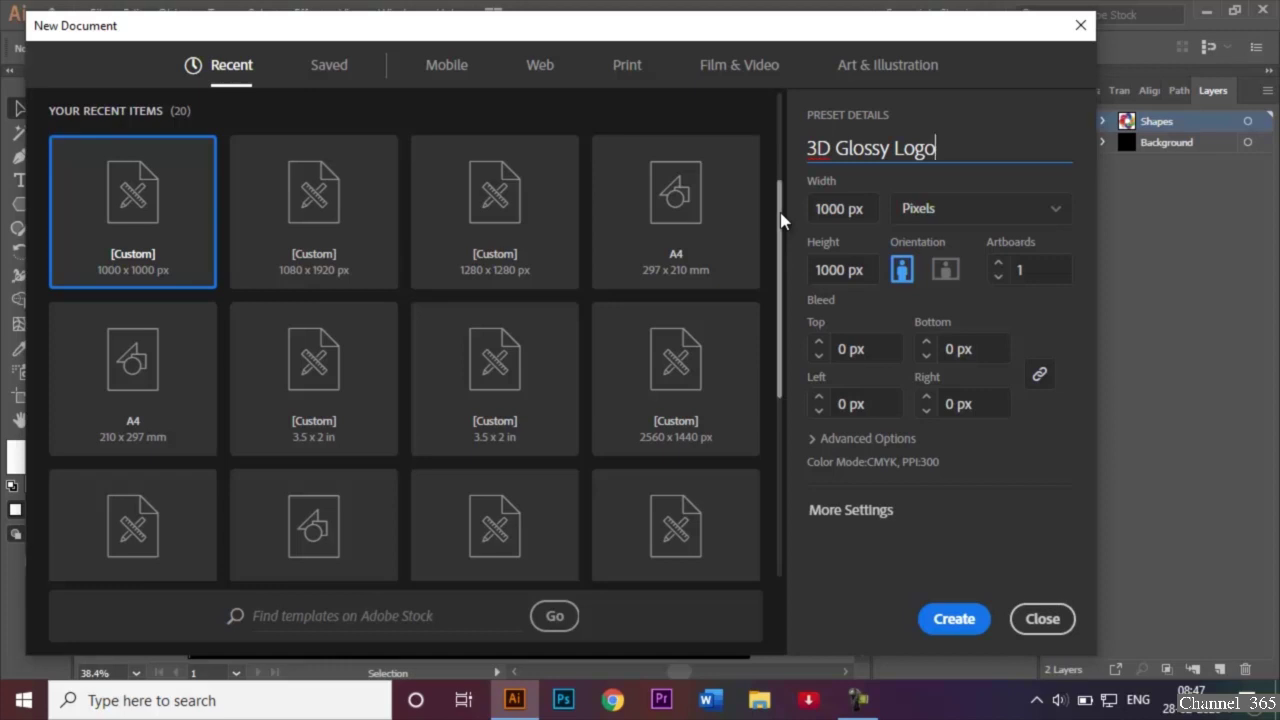
left_click_drag(780, 205, 772, 100)
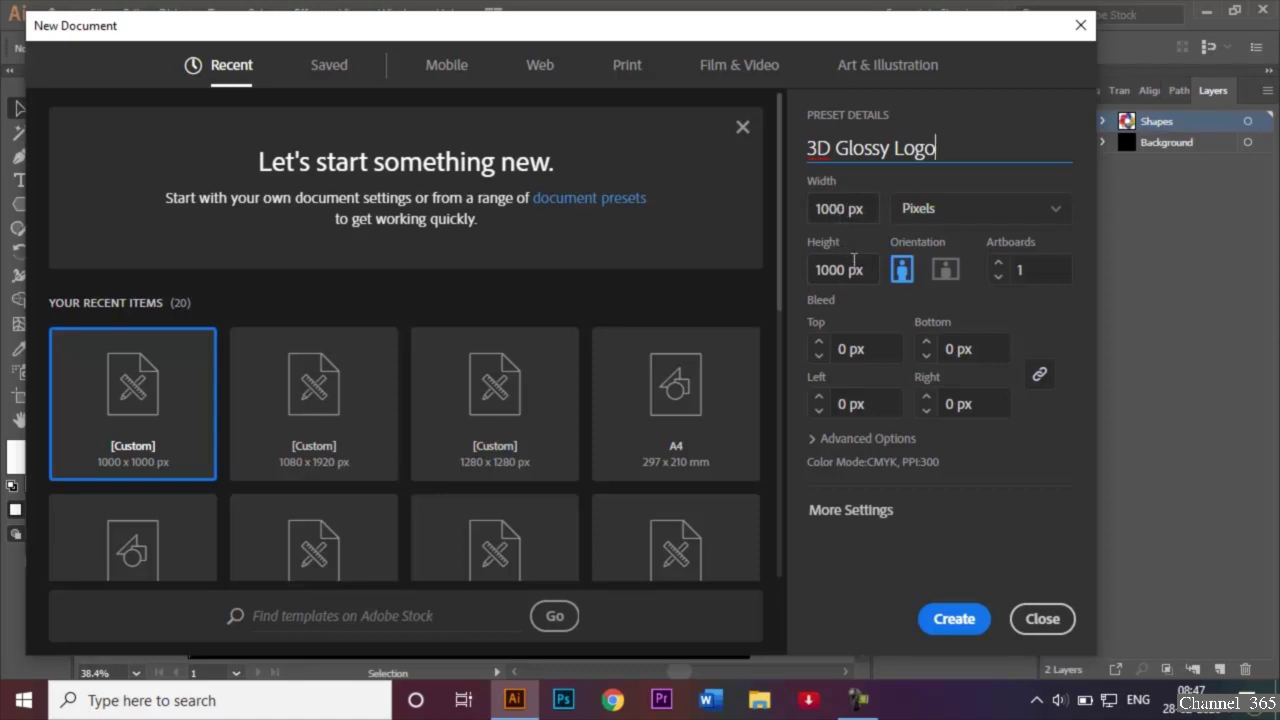
left_click(1043, 214)
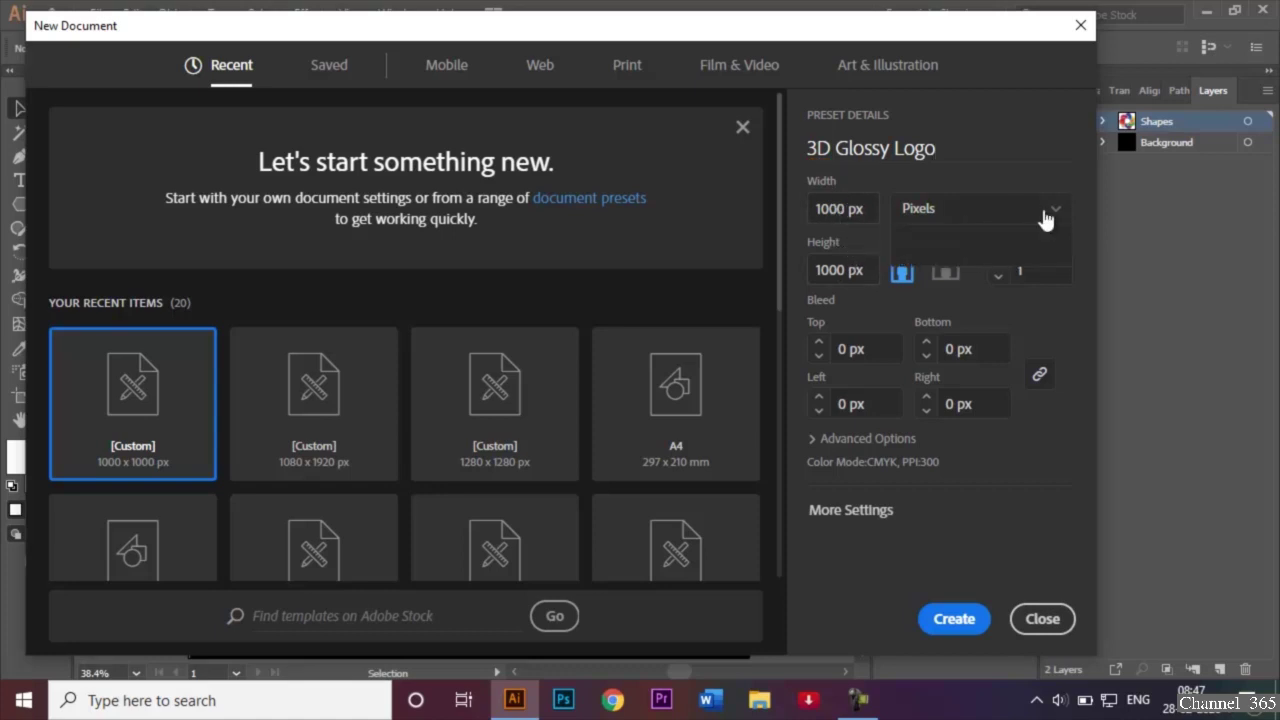
left_click(954, 618)
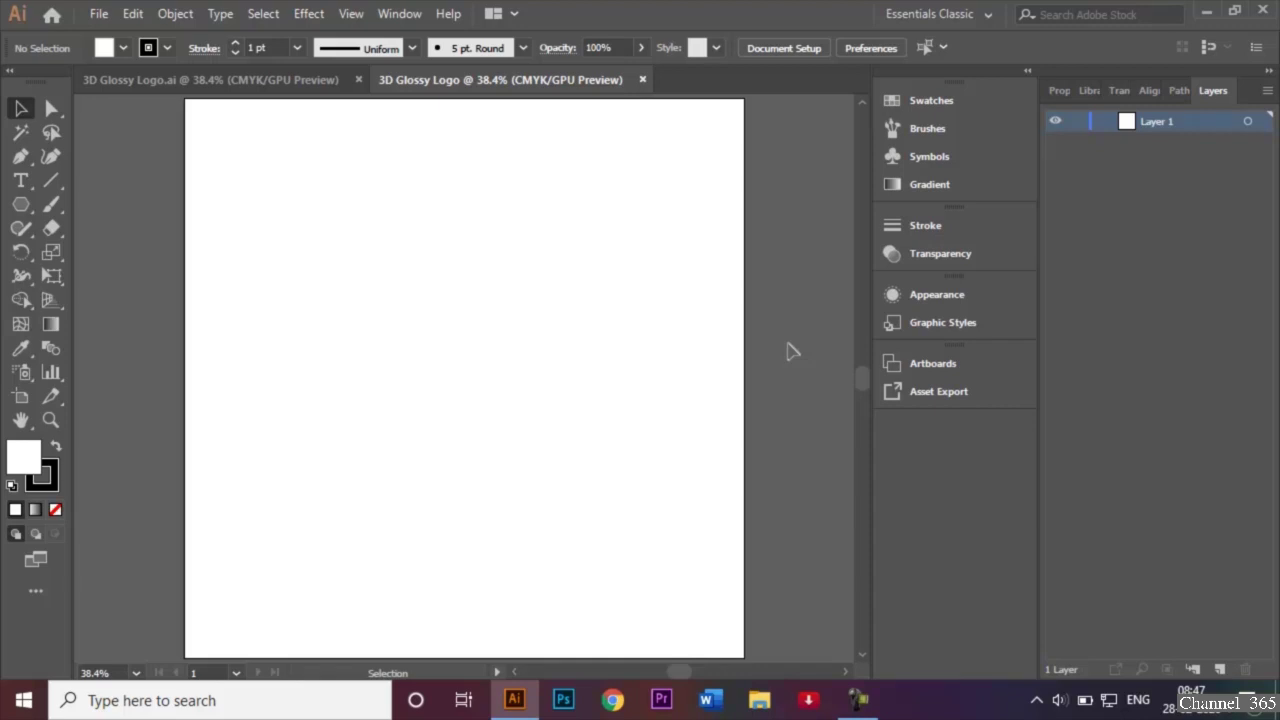
Toggle smart guides and rename Layer 1 to 'Background'.
left_click(350, 14)
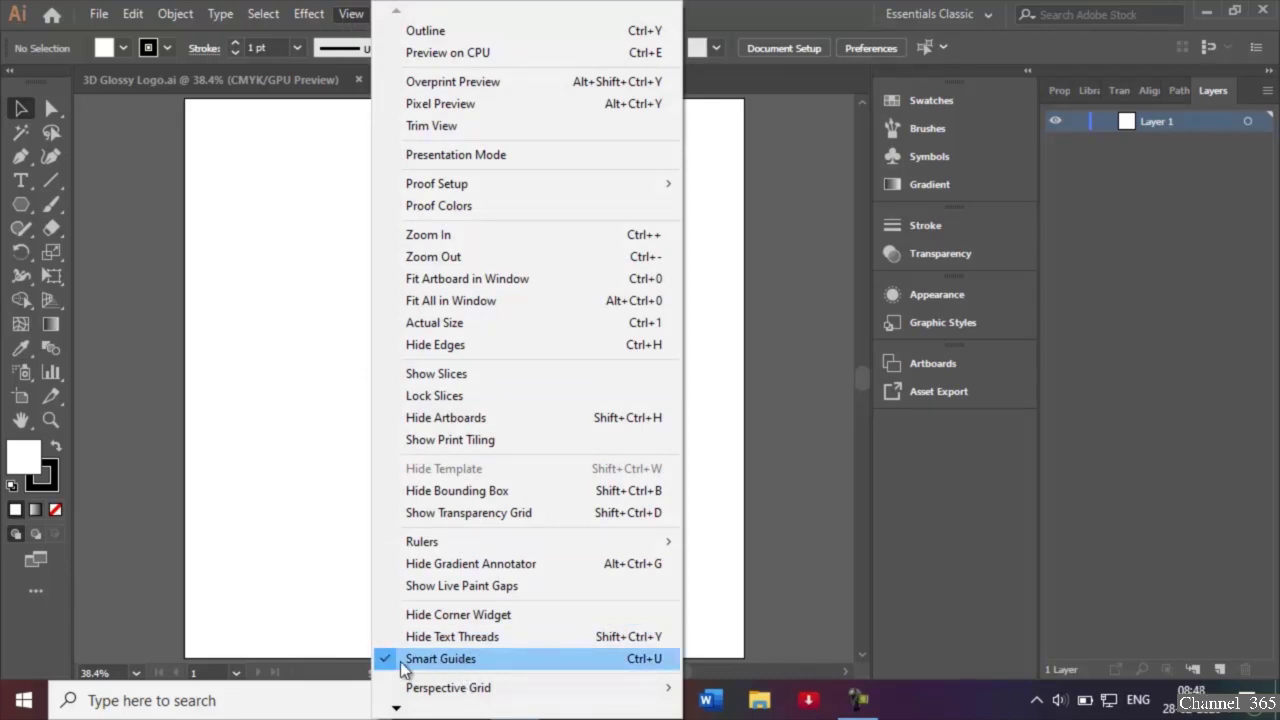
left_click(481, 659)
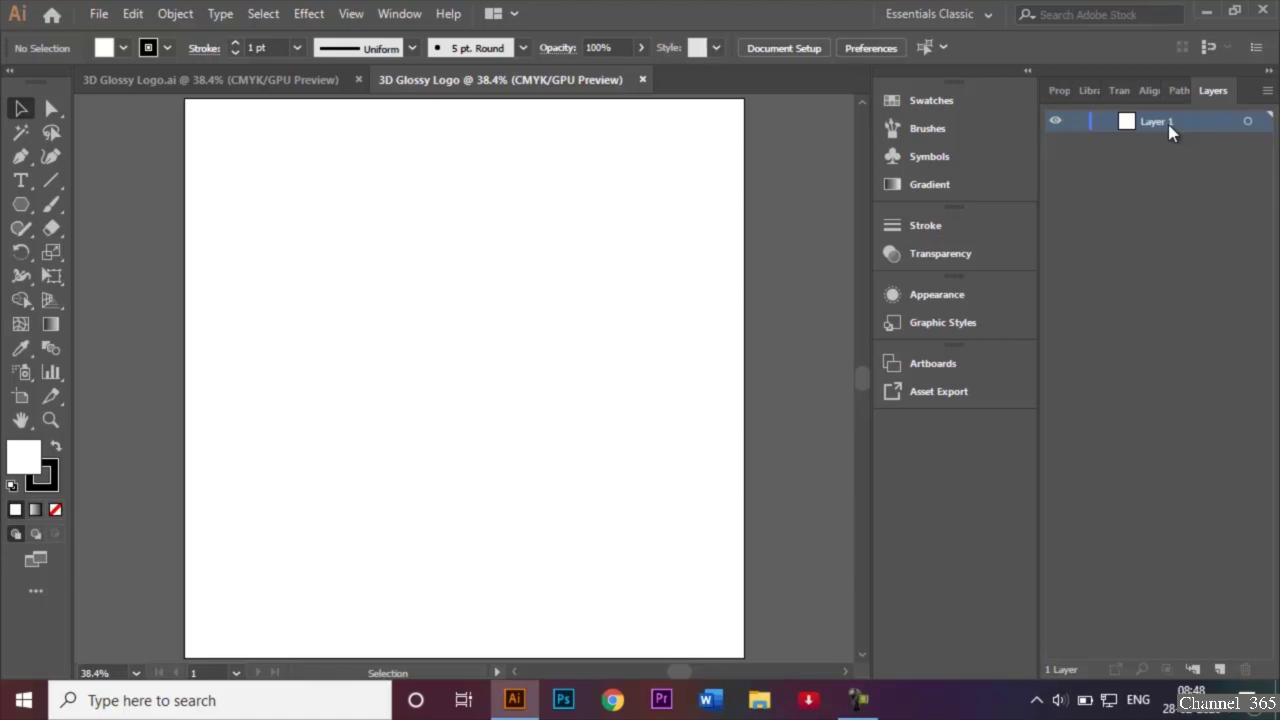
key("BackSpace")
type("Background")
key("Return")
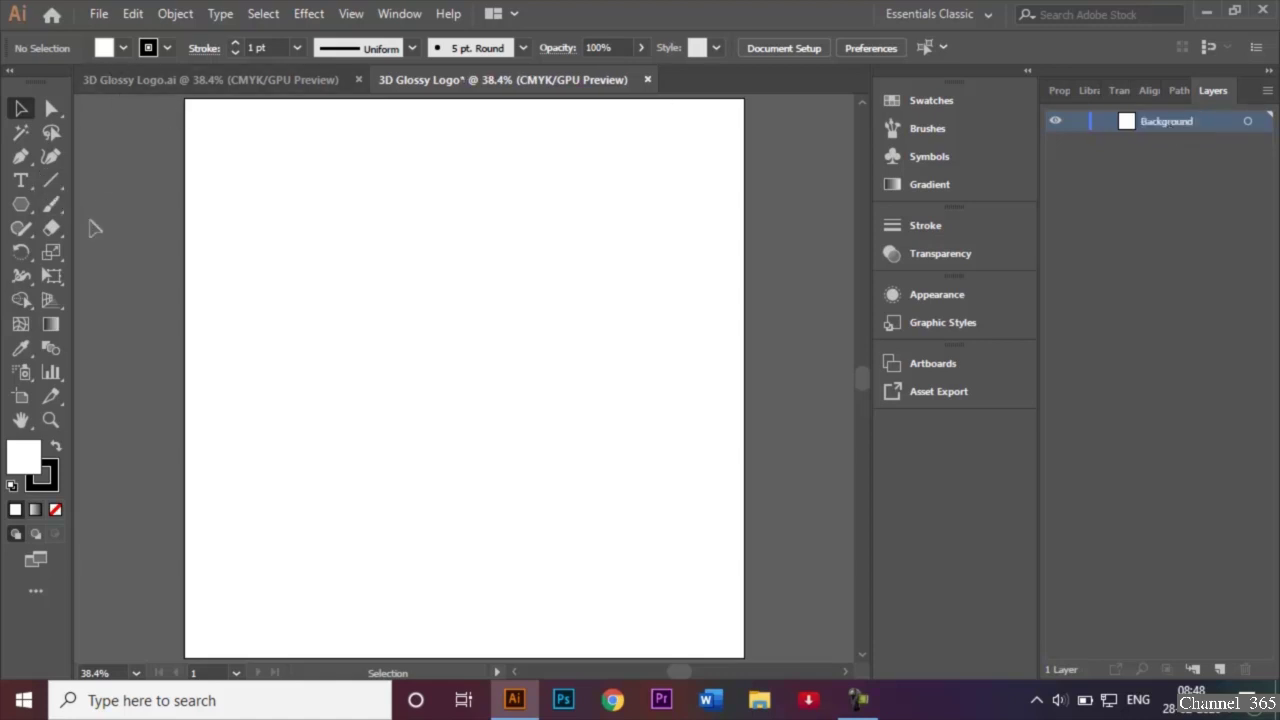
Pick the Rectangle tool with no stroke and a black fill.
left_click(22, 207)
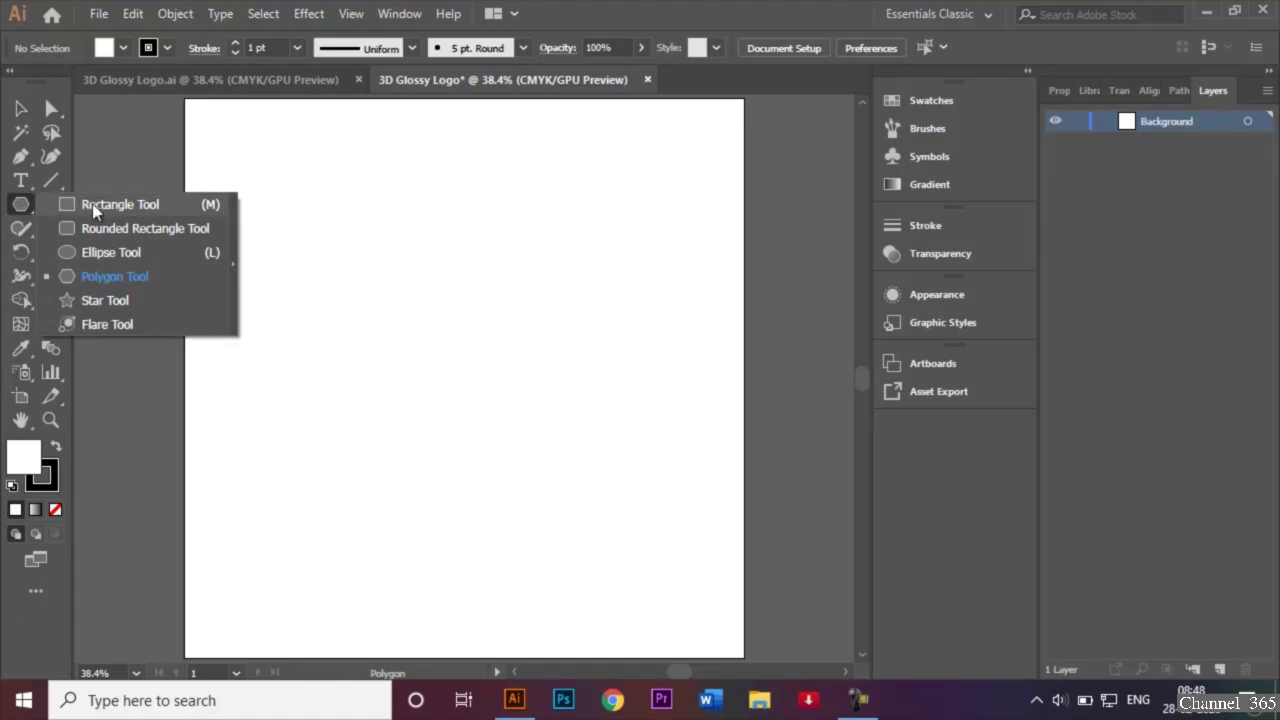
left_click(92, 205)
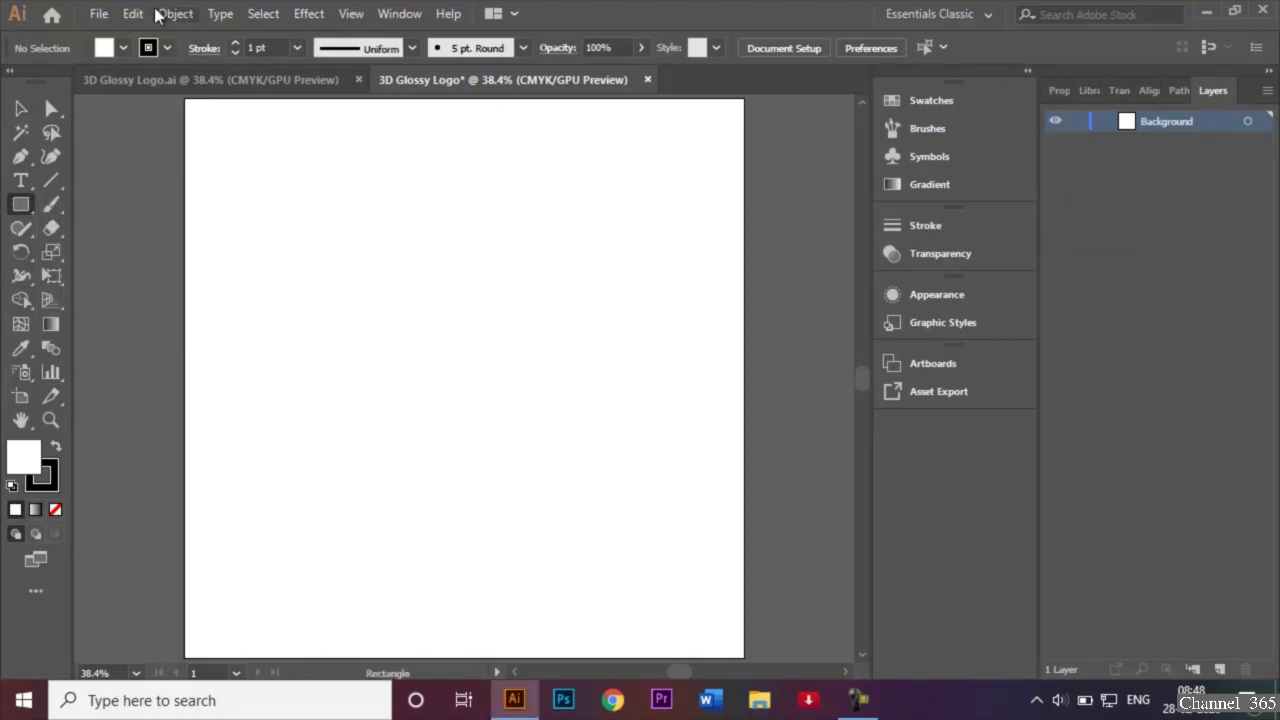
left_click(163, 47)
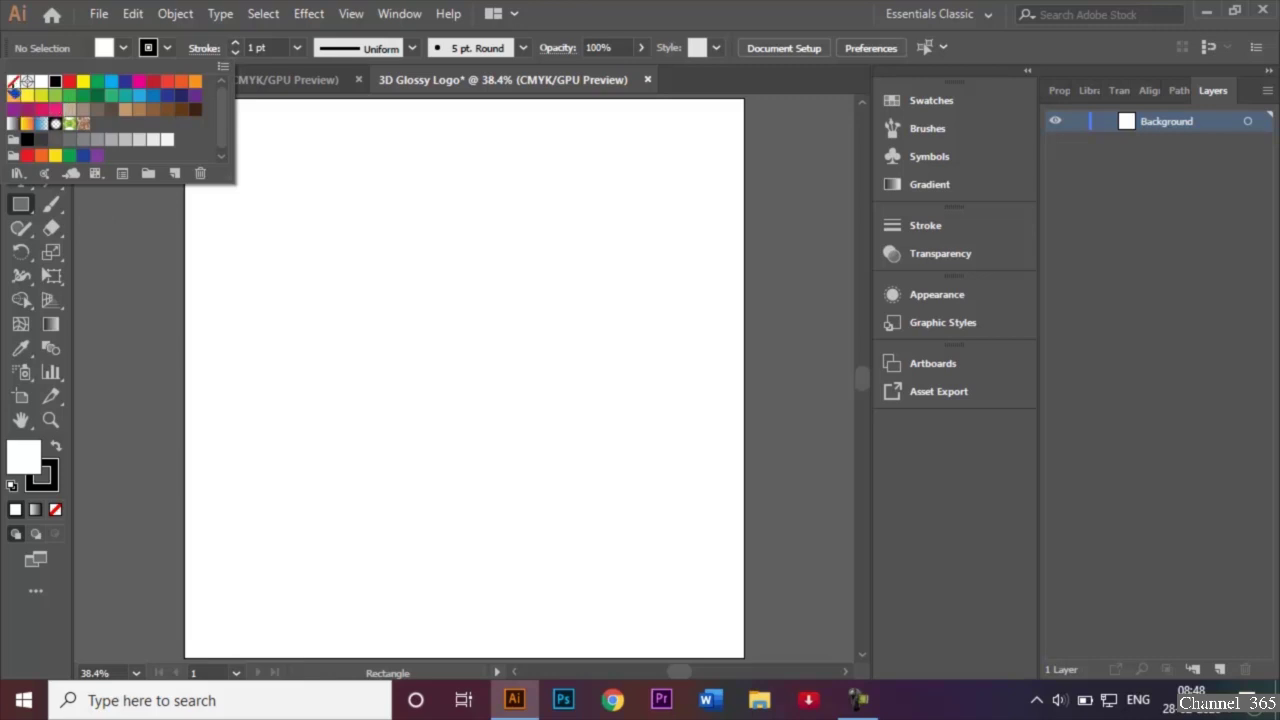
left_click(13, 84)
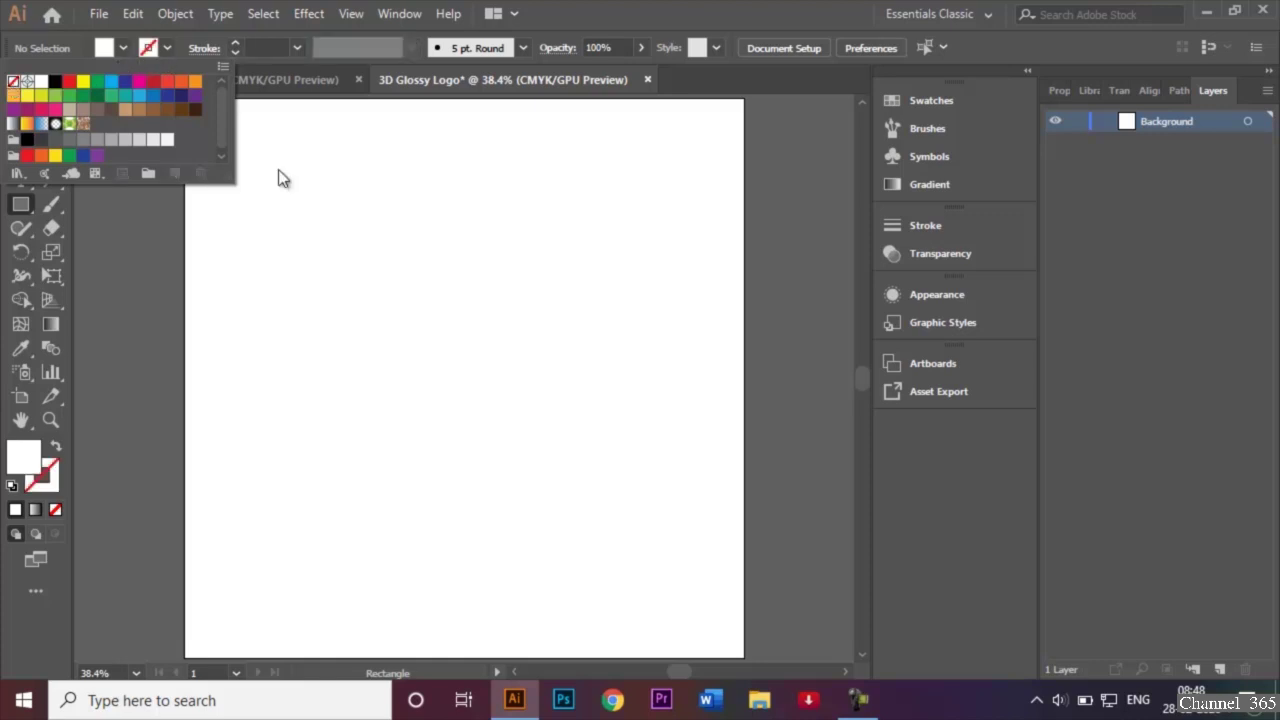
left_click(122, 47)
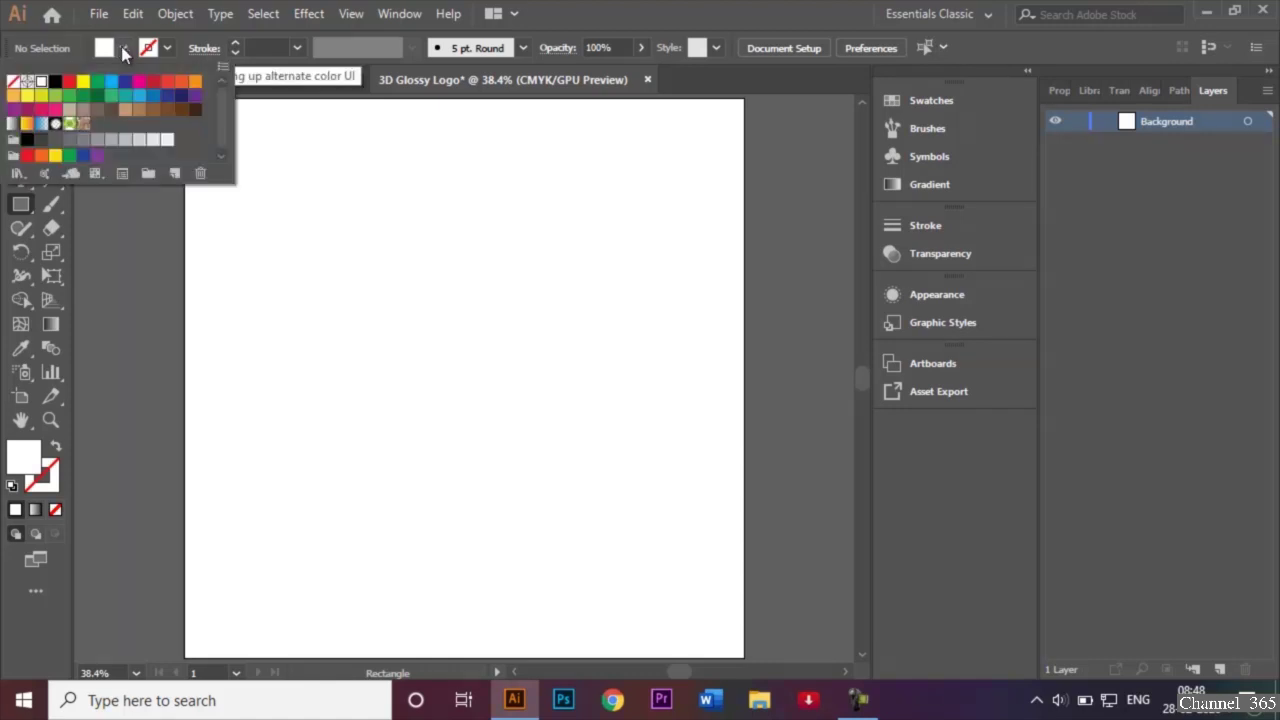
left_click(56, 85)
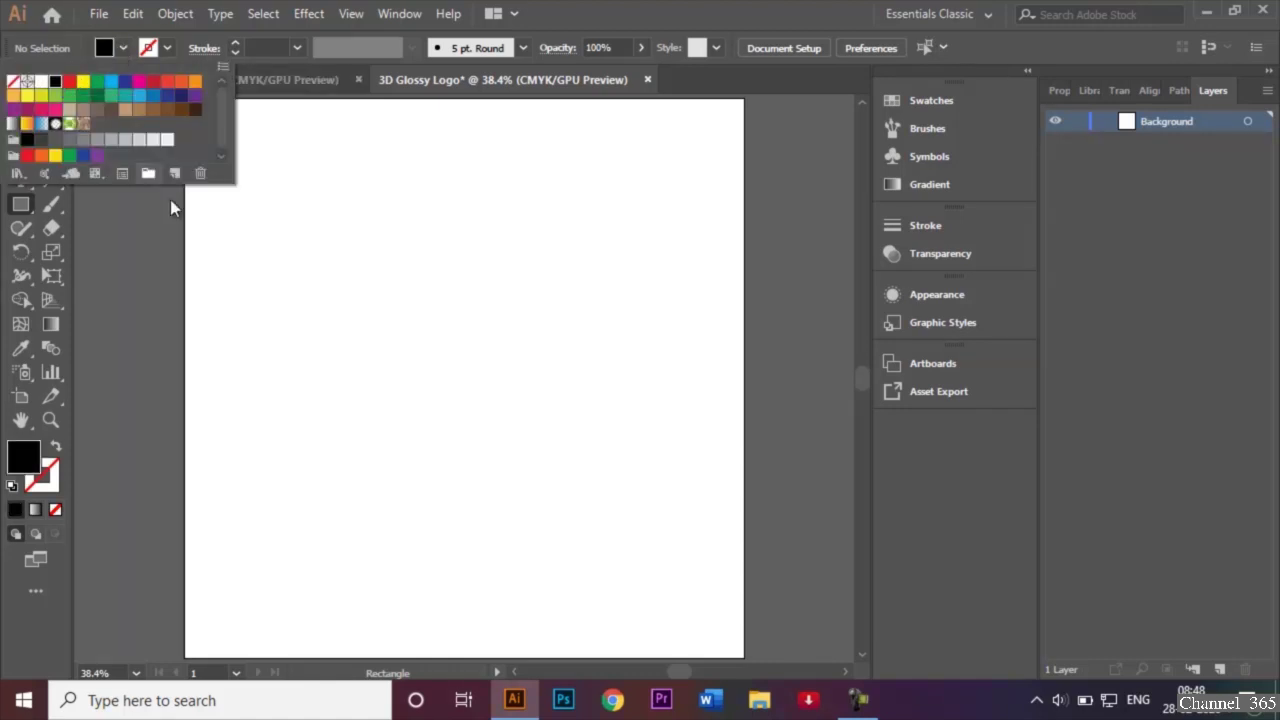
Create a 1000 × 1000 px rectangle by entering its exact size.
left_click(431, 311)
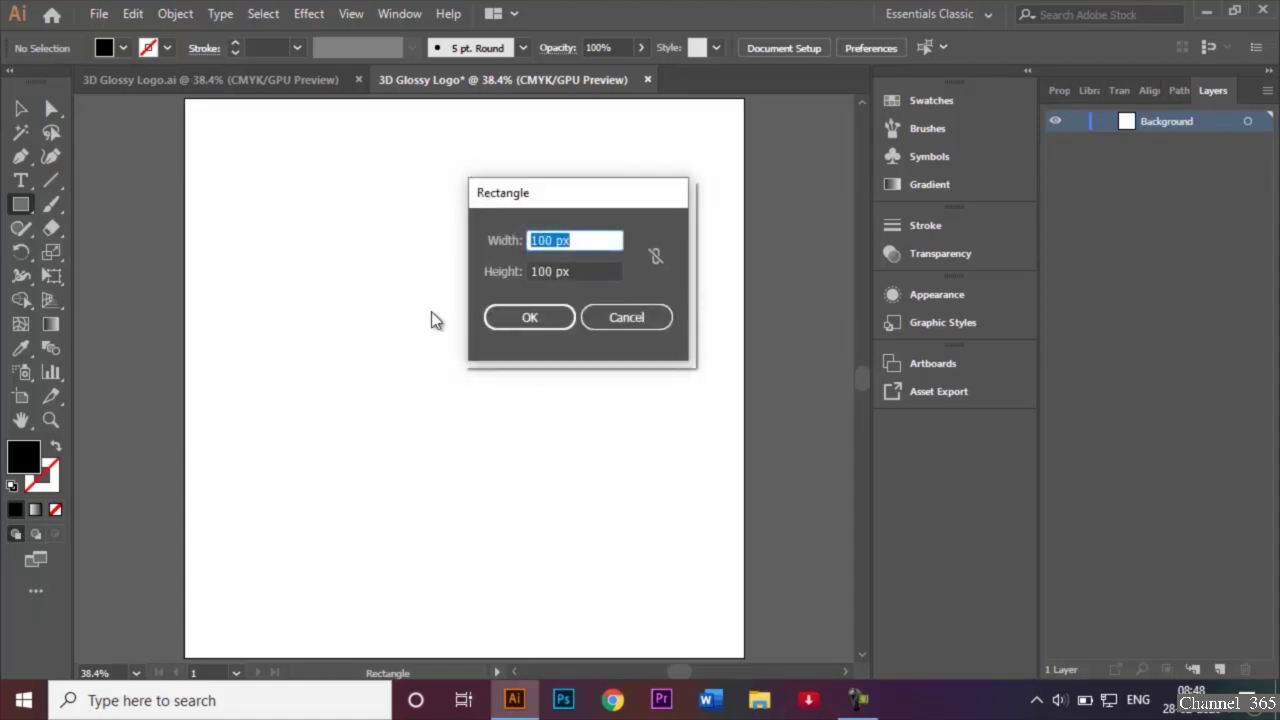
left_click(543, 238)
type("0")
left_click(545, 271)
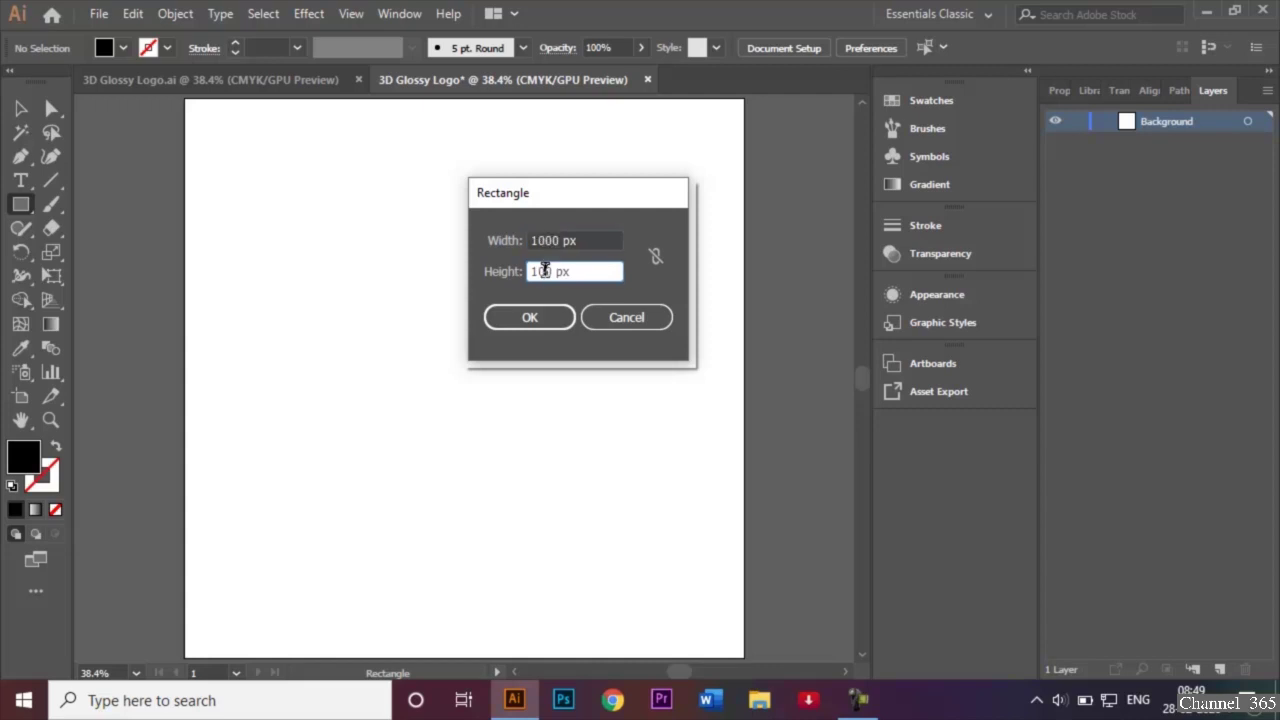
type("0")
left_click(553, 310)
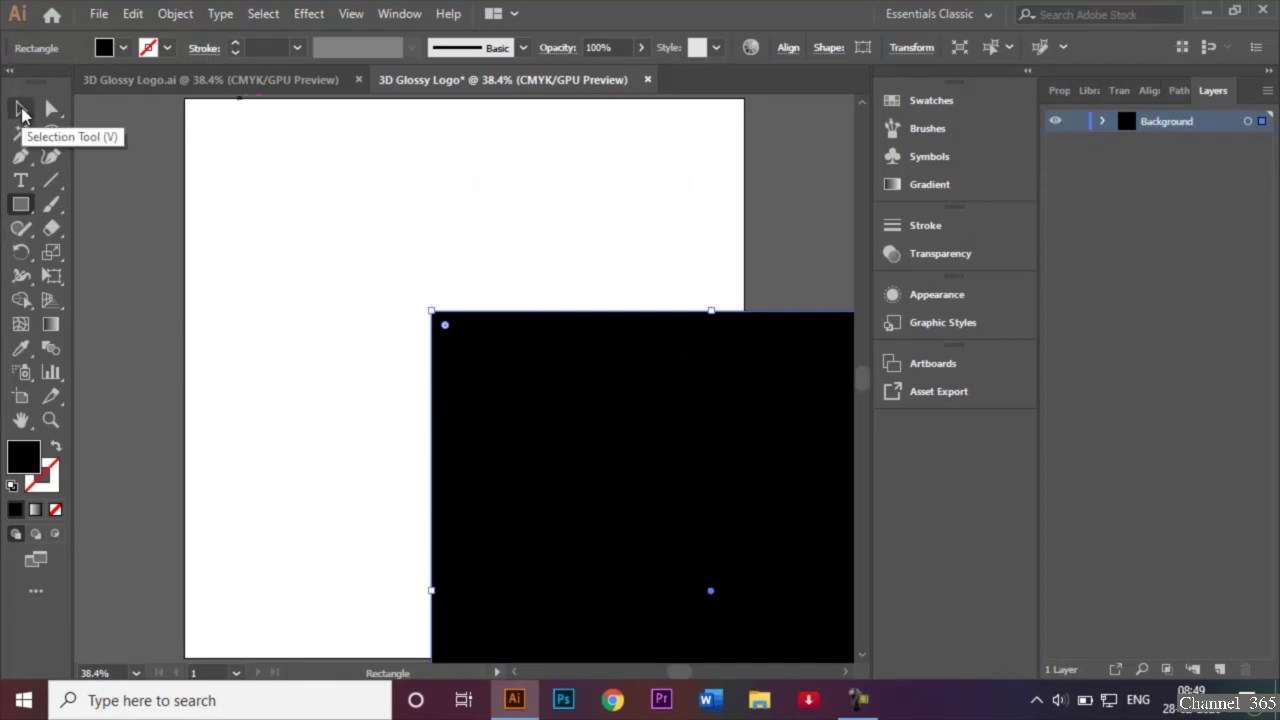
Move the black rectangle over the artboard and lock the Background layer.
left_click(22, 113)
left_click_drag(589, 466, 349, 257)
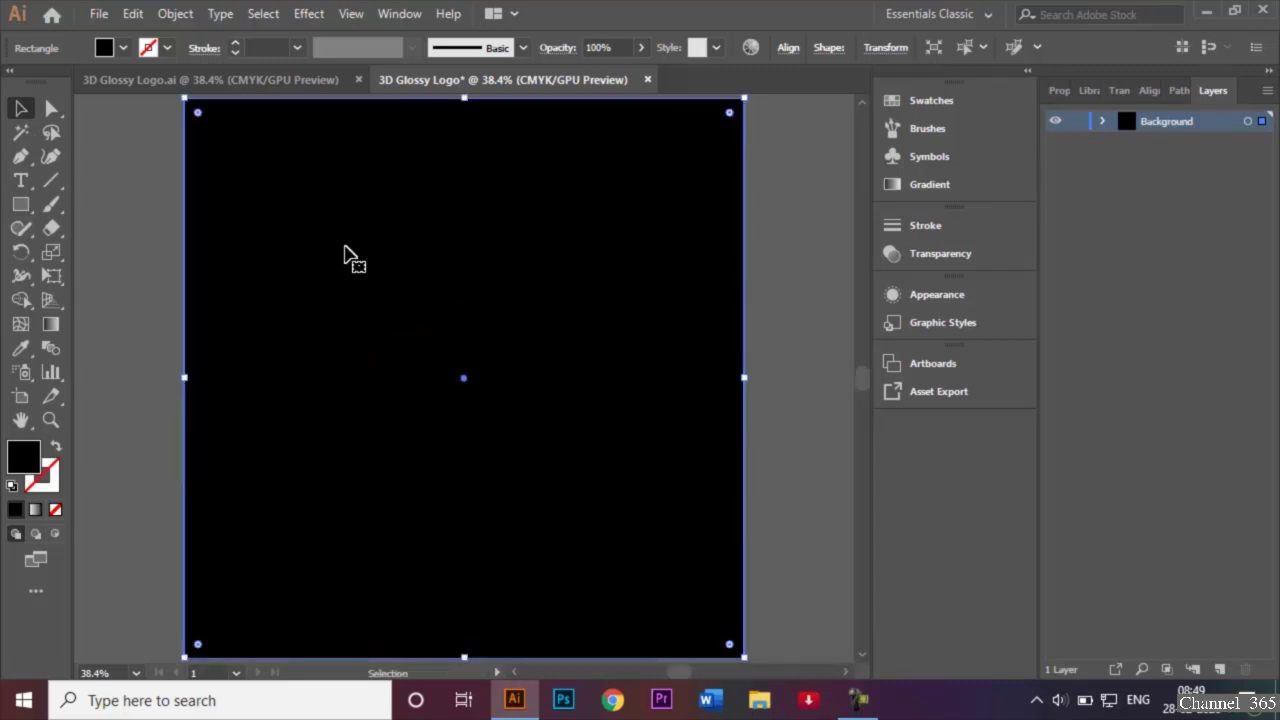
left_click(766, 244)
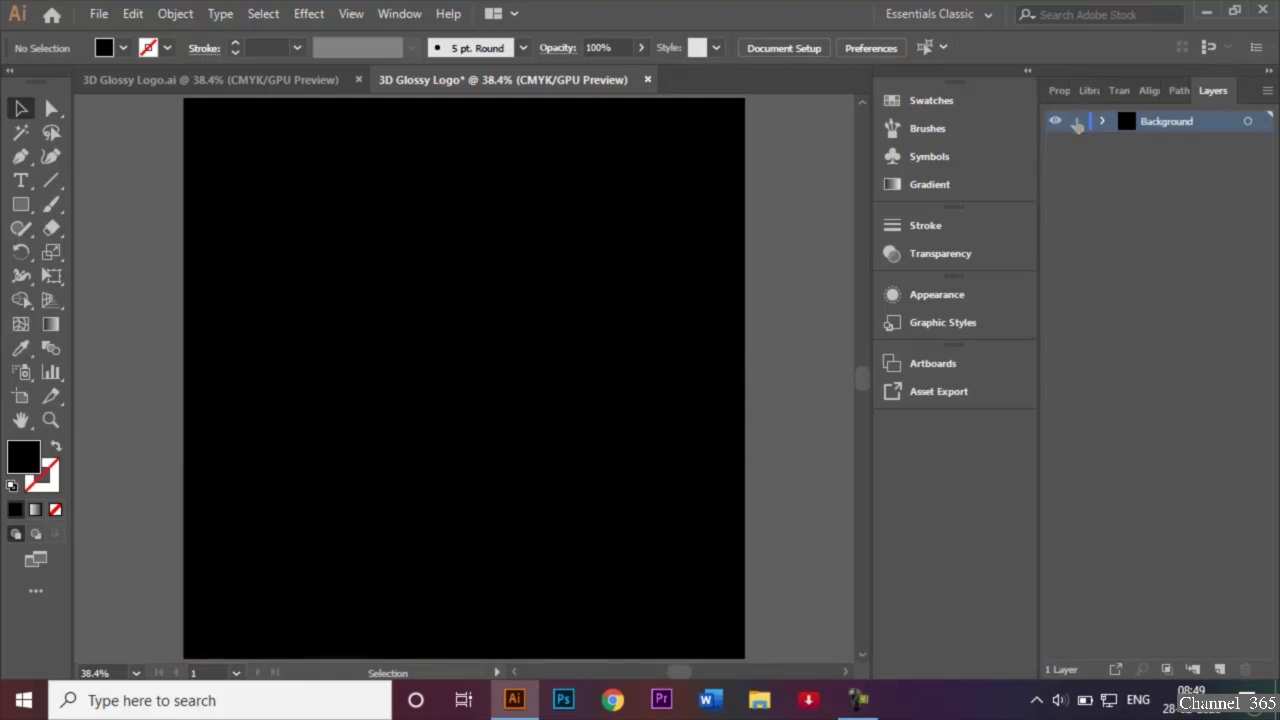
left_click(1077, 122)
After checking the finished reference, add a new layer above Background named 'Logo'.
left_click(210, 80)
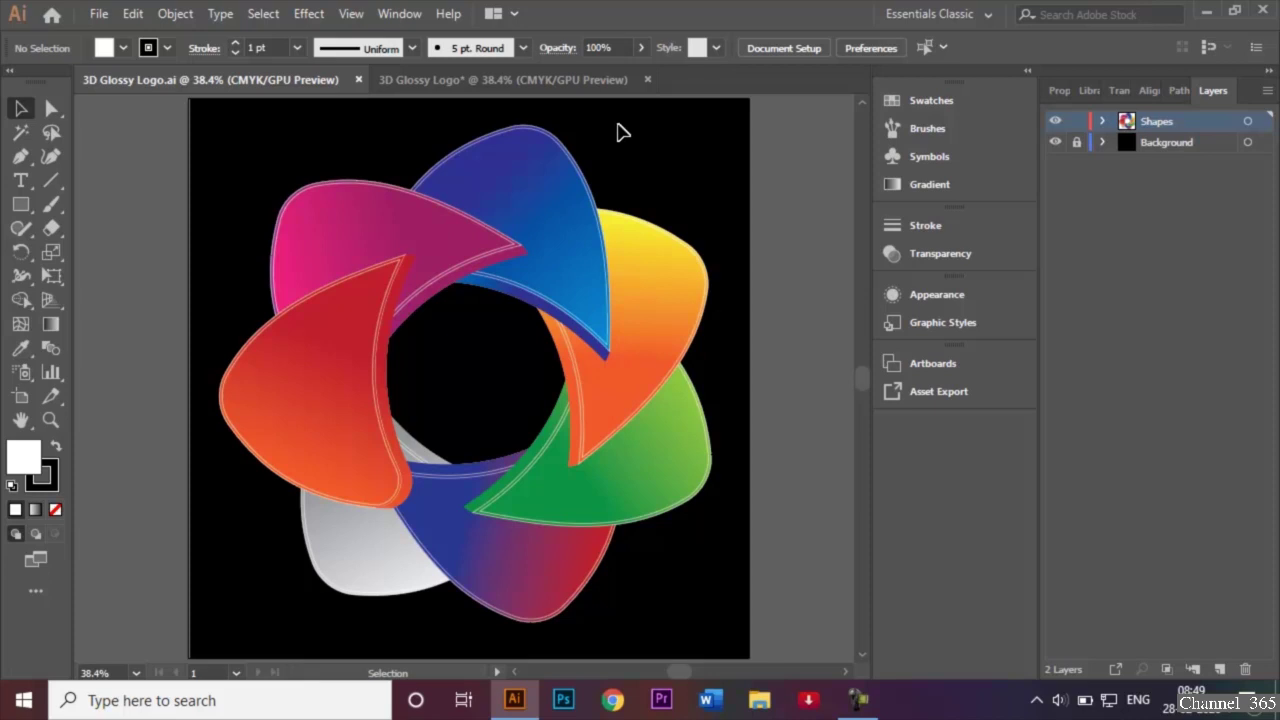
left_click(545, 86)
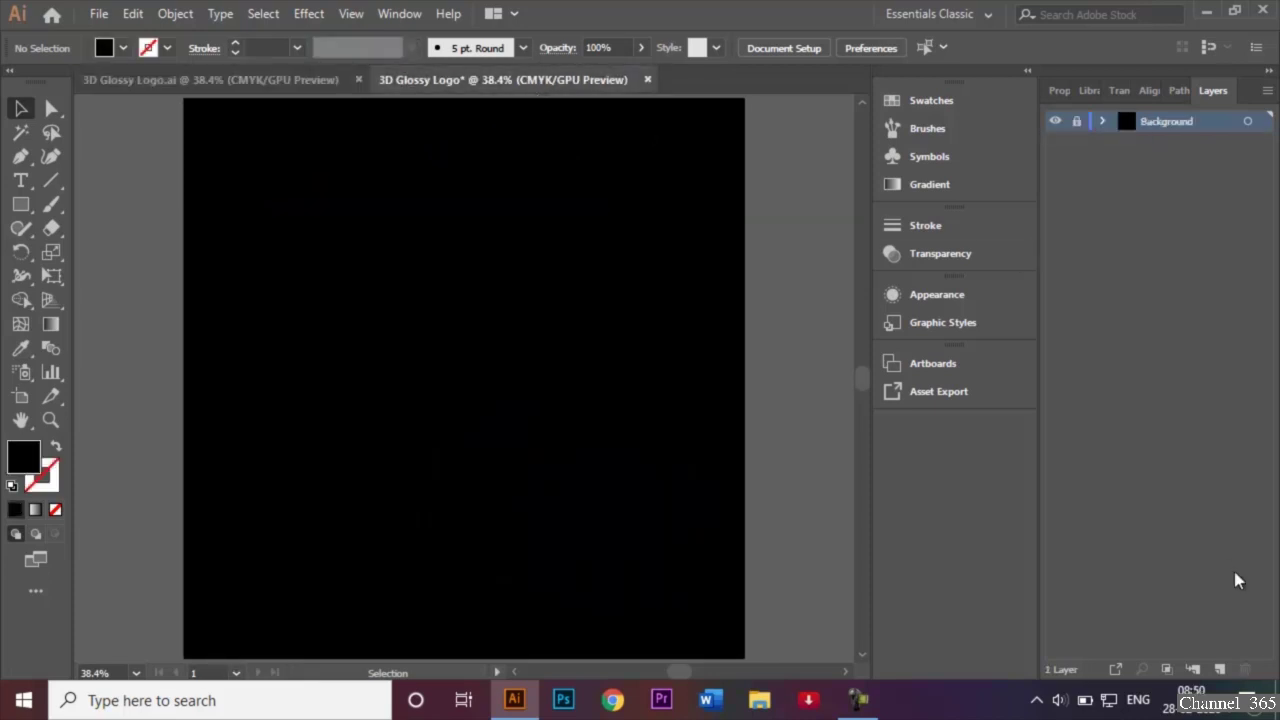
left_click(1220, 670)
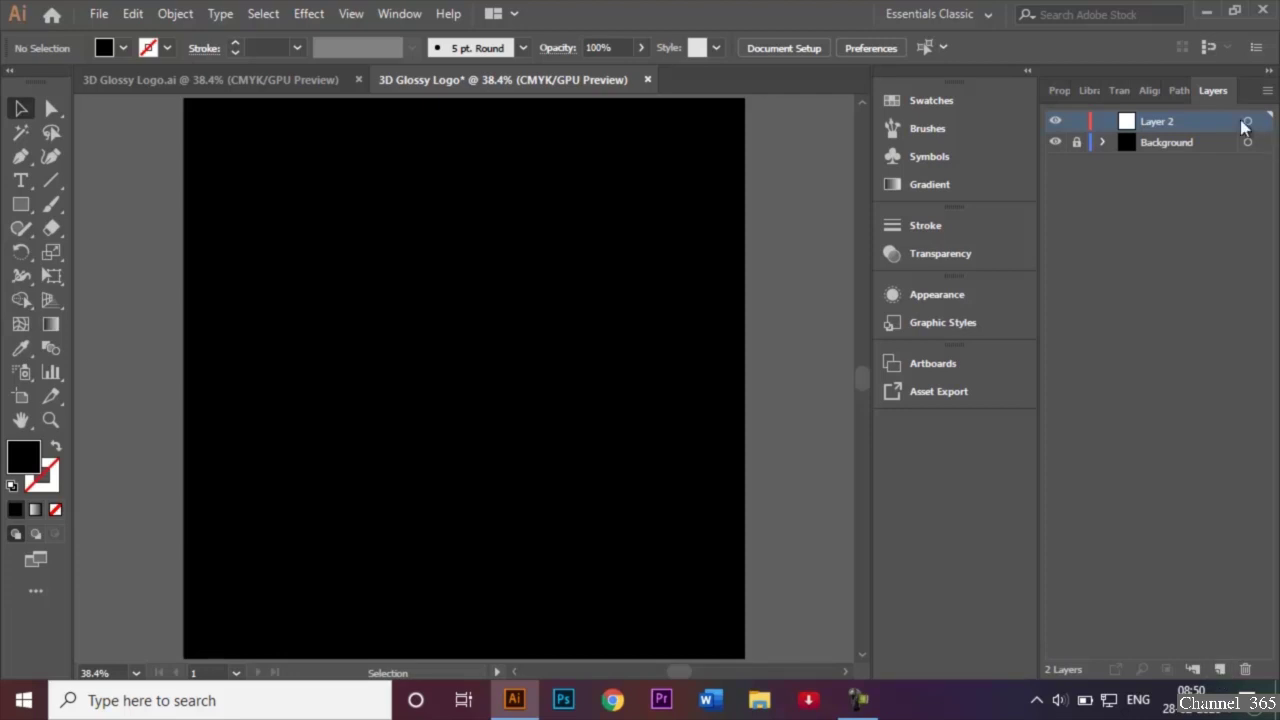
double_click(1167, 123)
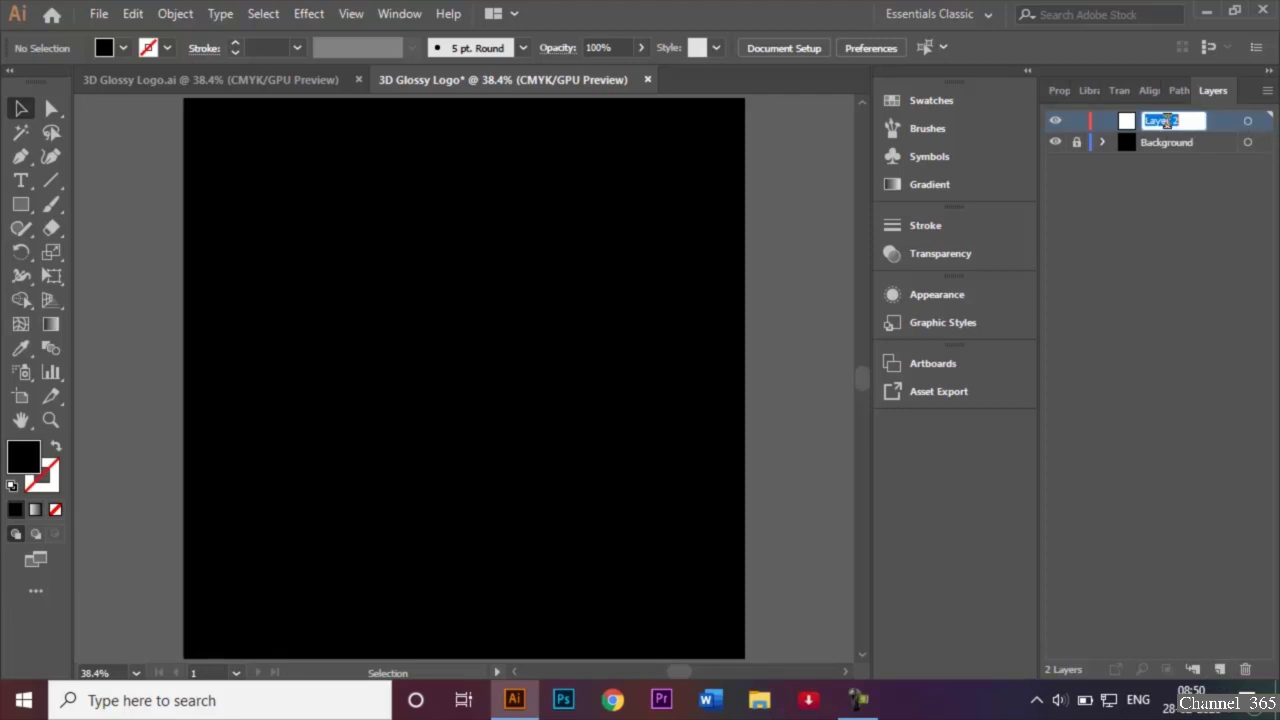
key("BackSpace")
type("Logo")
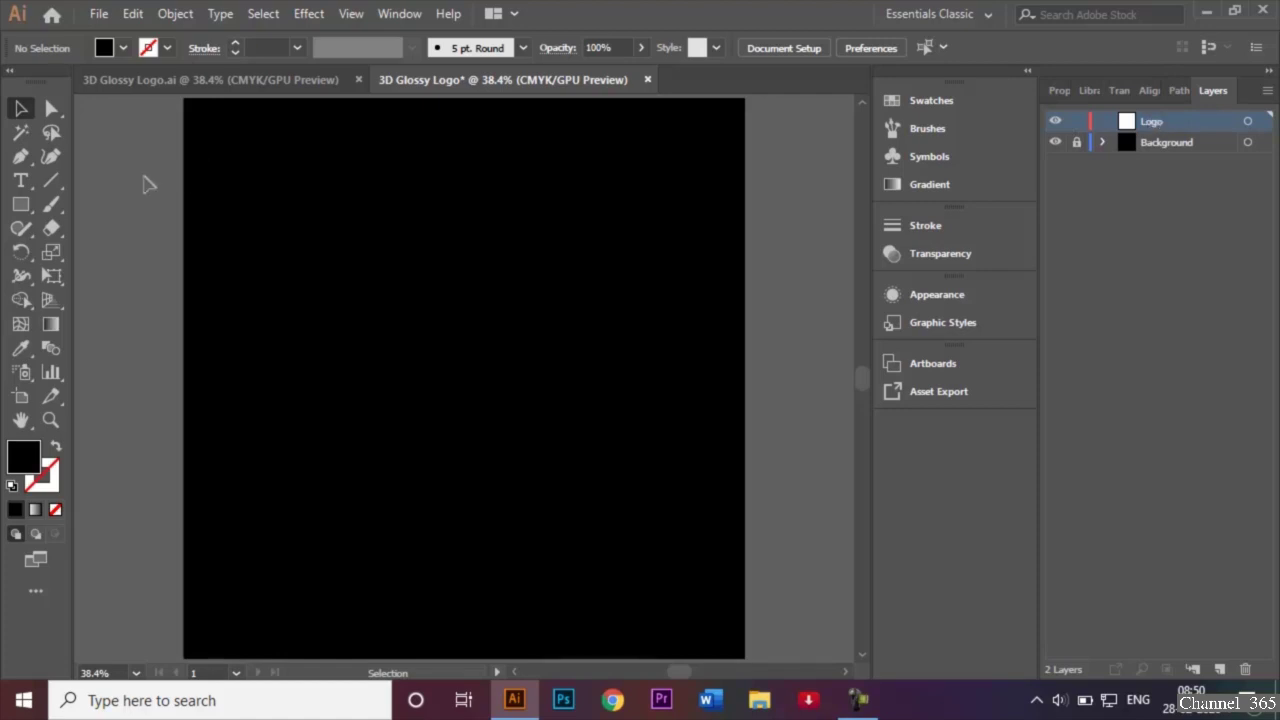
Choose the Polygon tool with a white stroke and no fill.
left_click(21, 205)
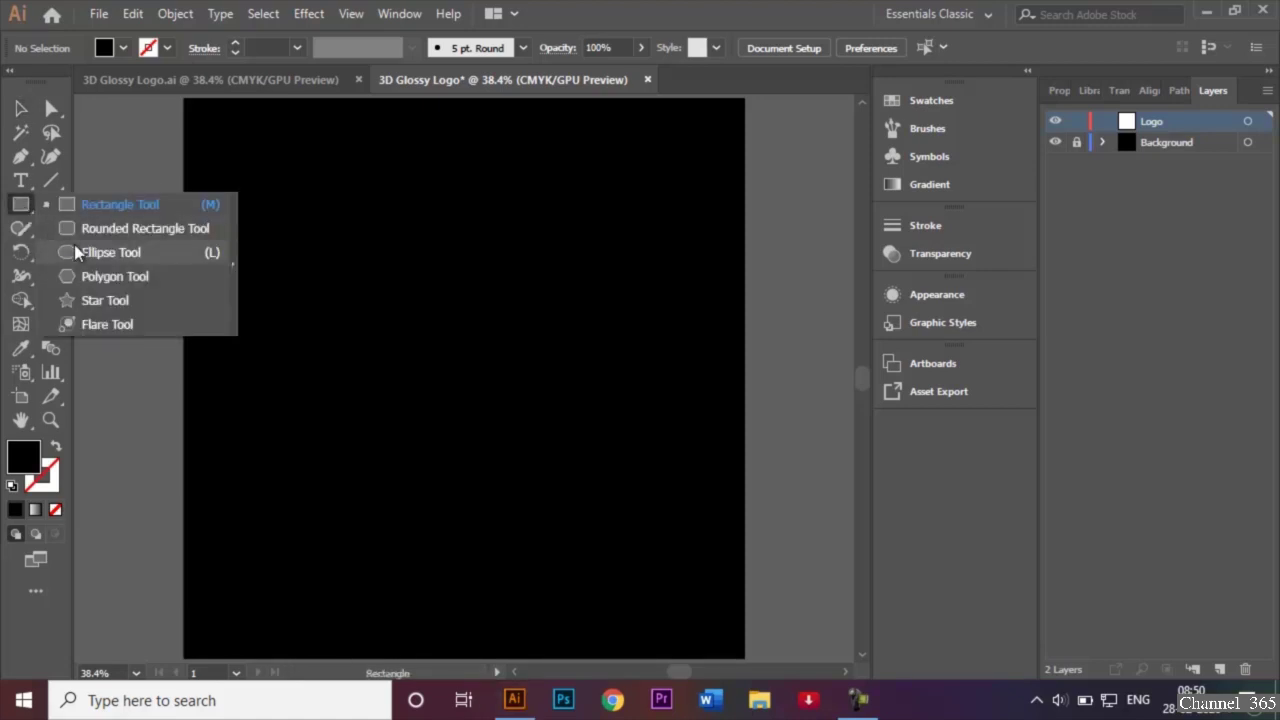
left_click(94, 276)
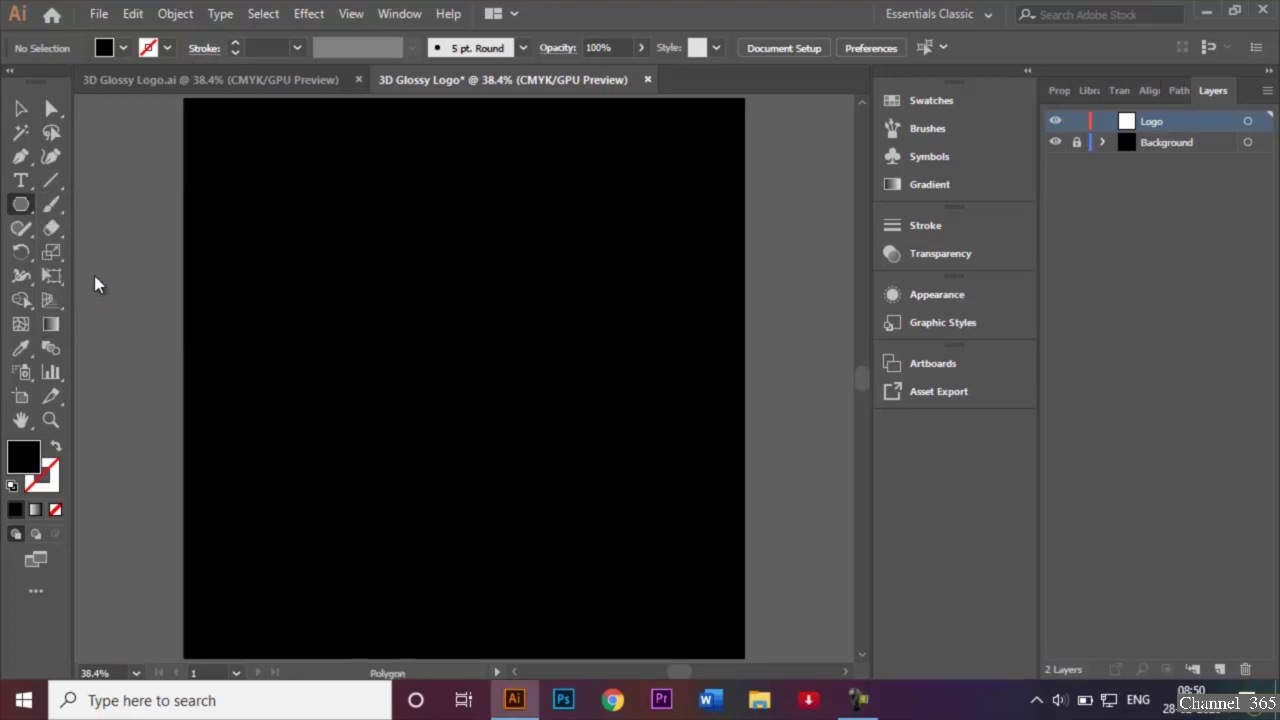
left_click(123, 48)
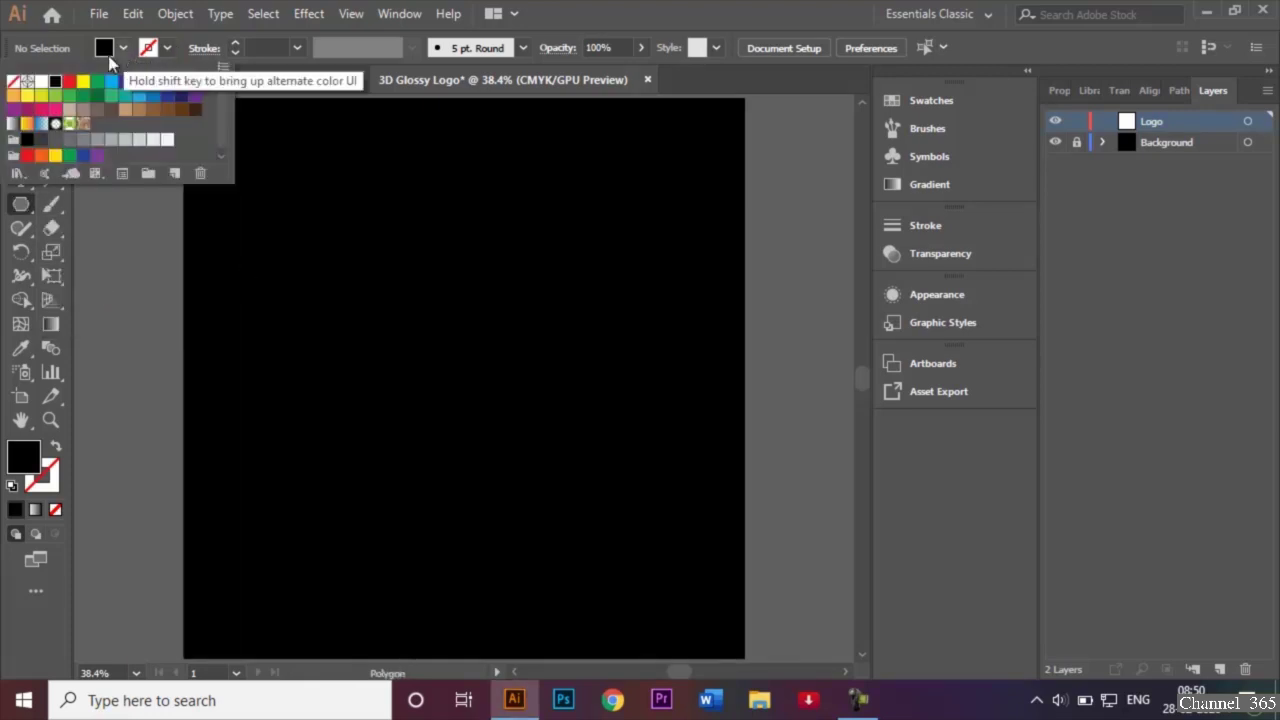
left_click(42, 85)
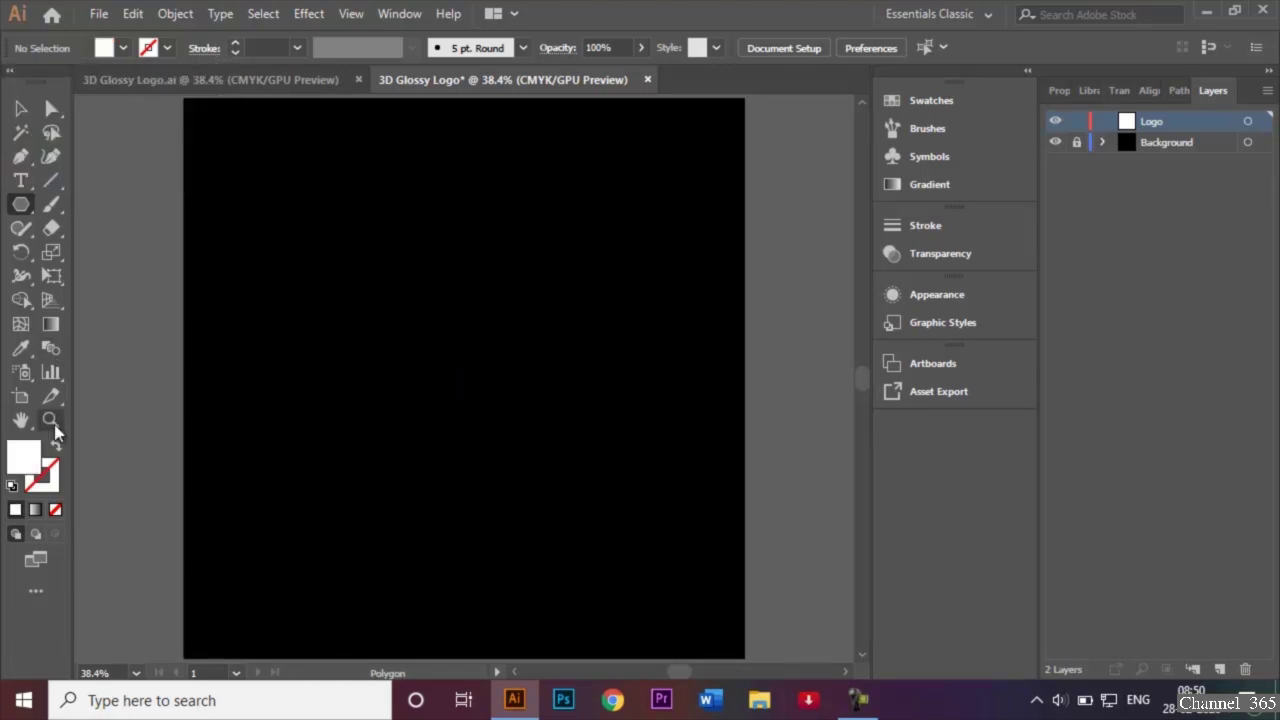
left_click(55, 449)
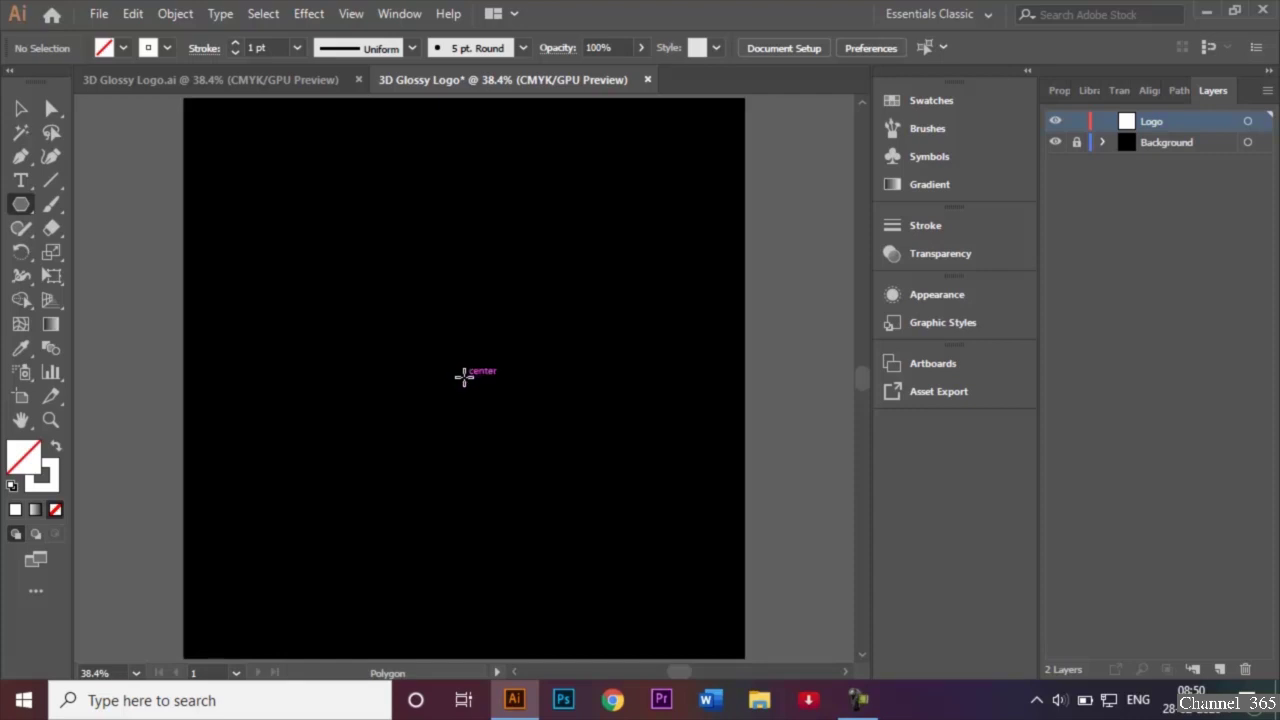
Draw a three-sided polygon from the artboard centre and select the triangle.
left_click(463, 376)
left_click_drag(463, 376, 546, 459)
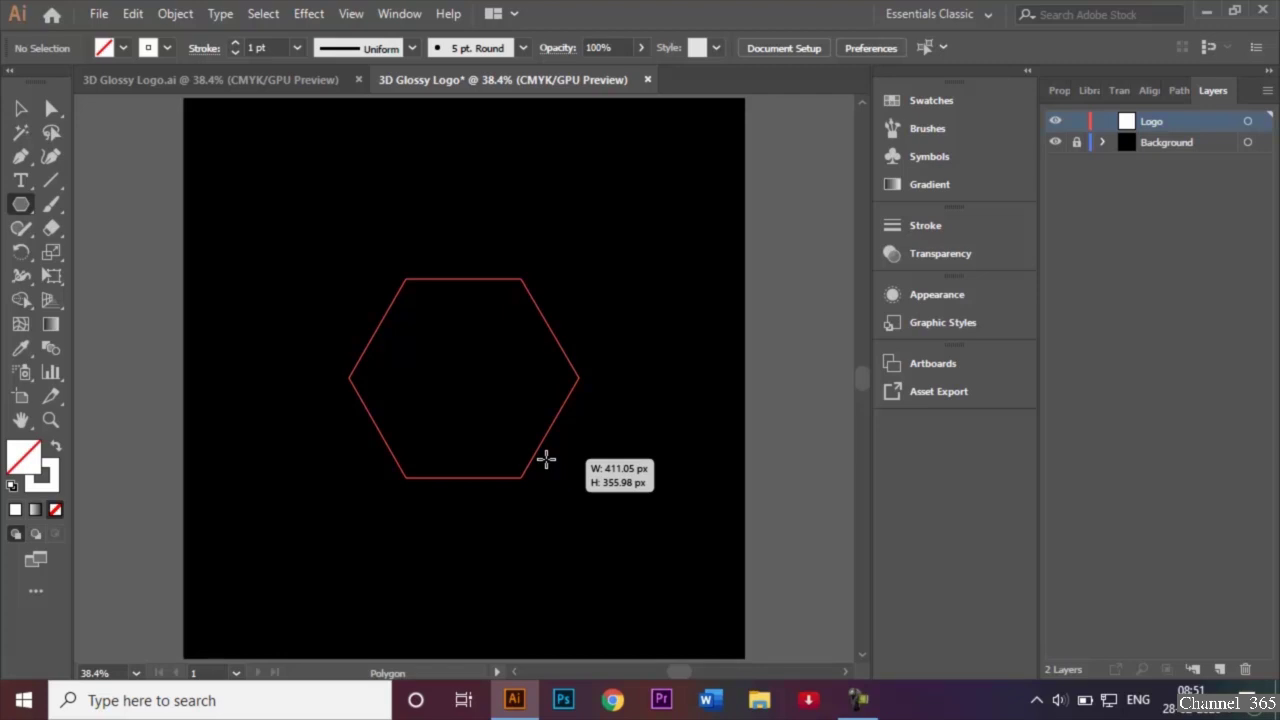
key("Down")
left_click_drag(546, 459, 600, 457)
key("Down")
key("Down")
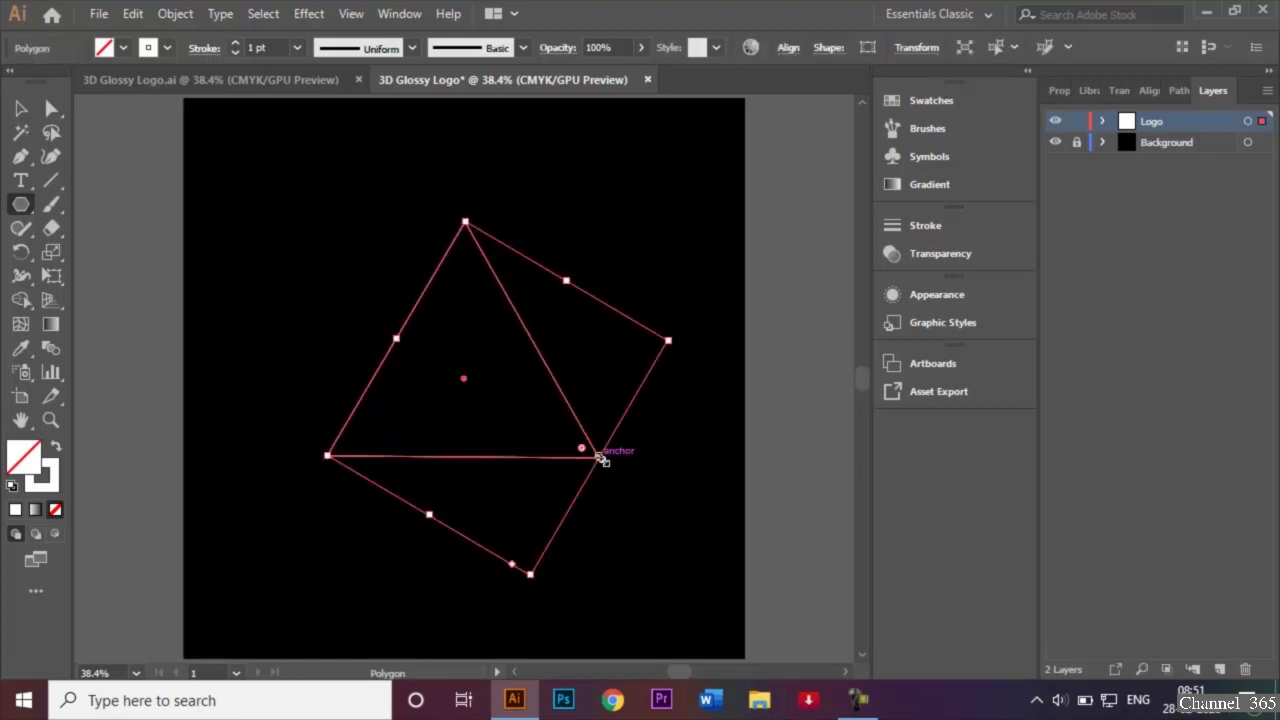
left_click(28, 107)
left_click(320, 188)
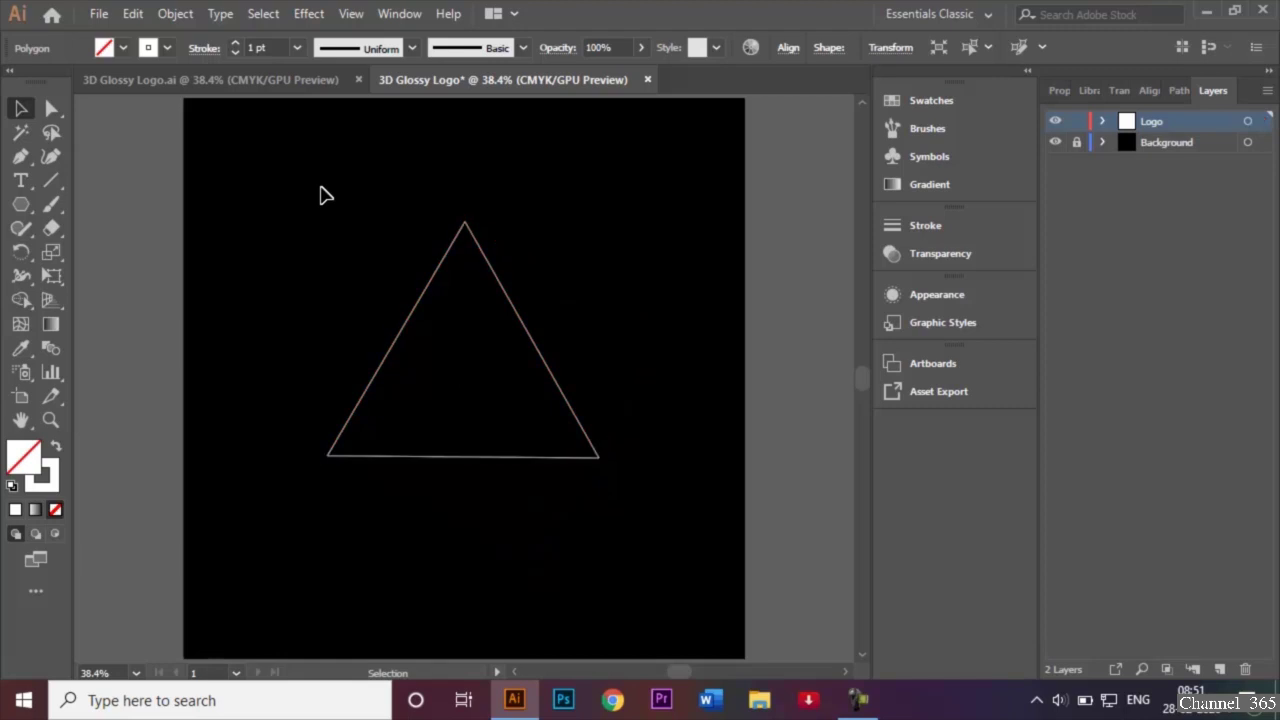
left_click(434, 274)
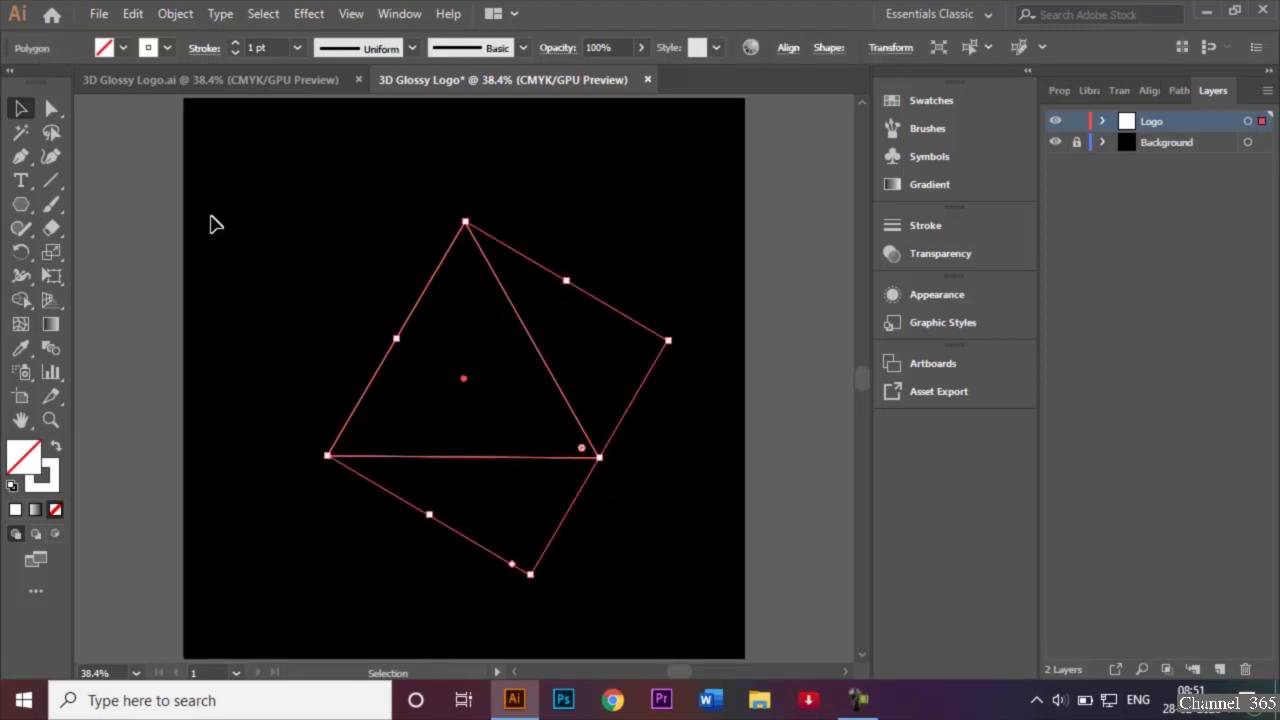
With the Anchor Point tool, bow the left and right edges outward and arch the base upward.
left_click(18, 158)
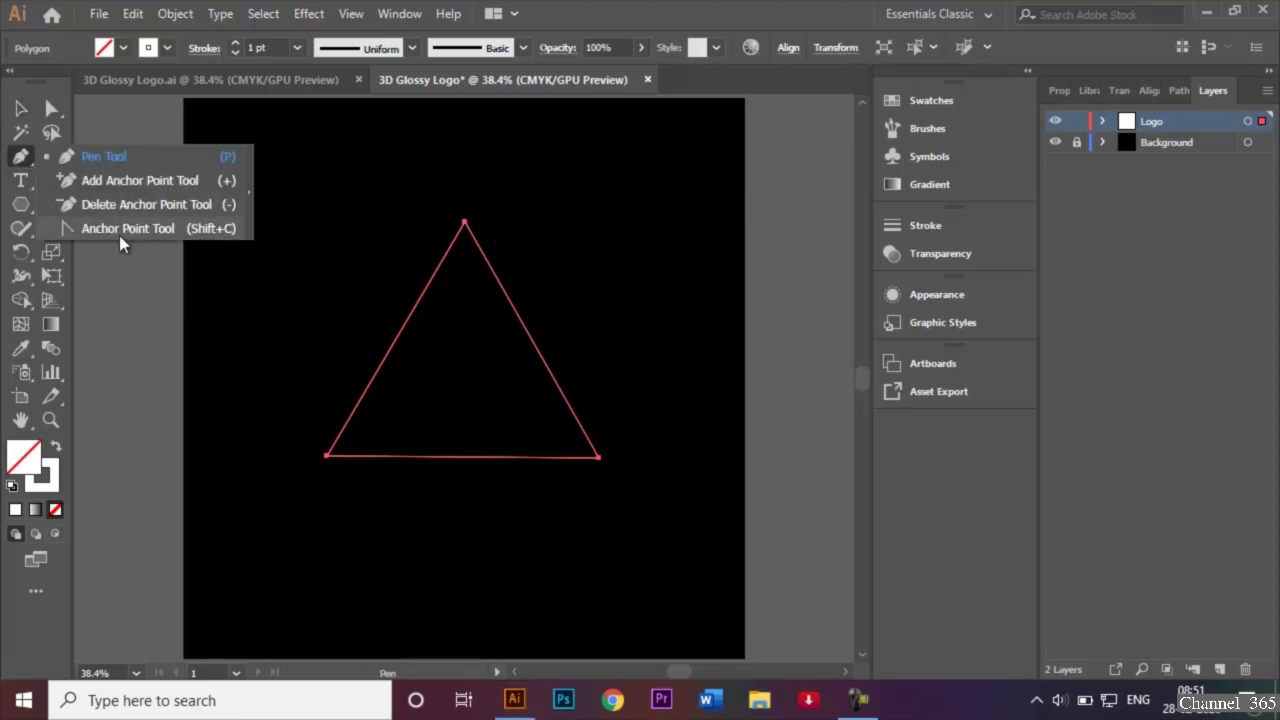
left_click(119, 230)
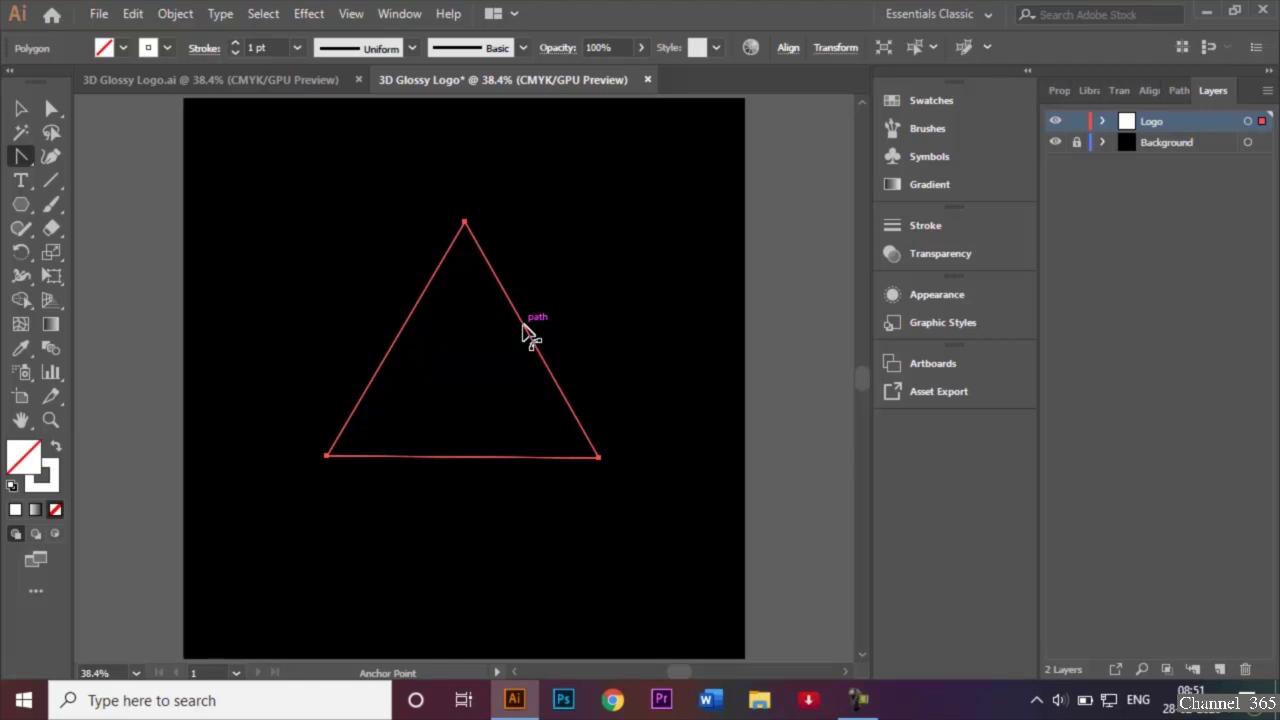
left_click_drag(528, 334, 560, 321)
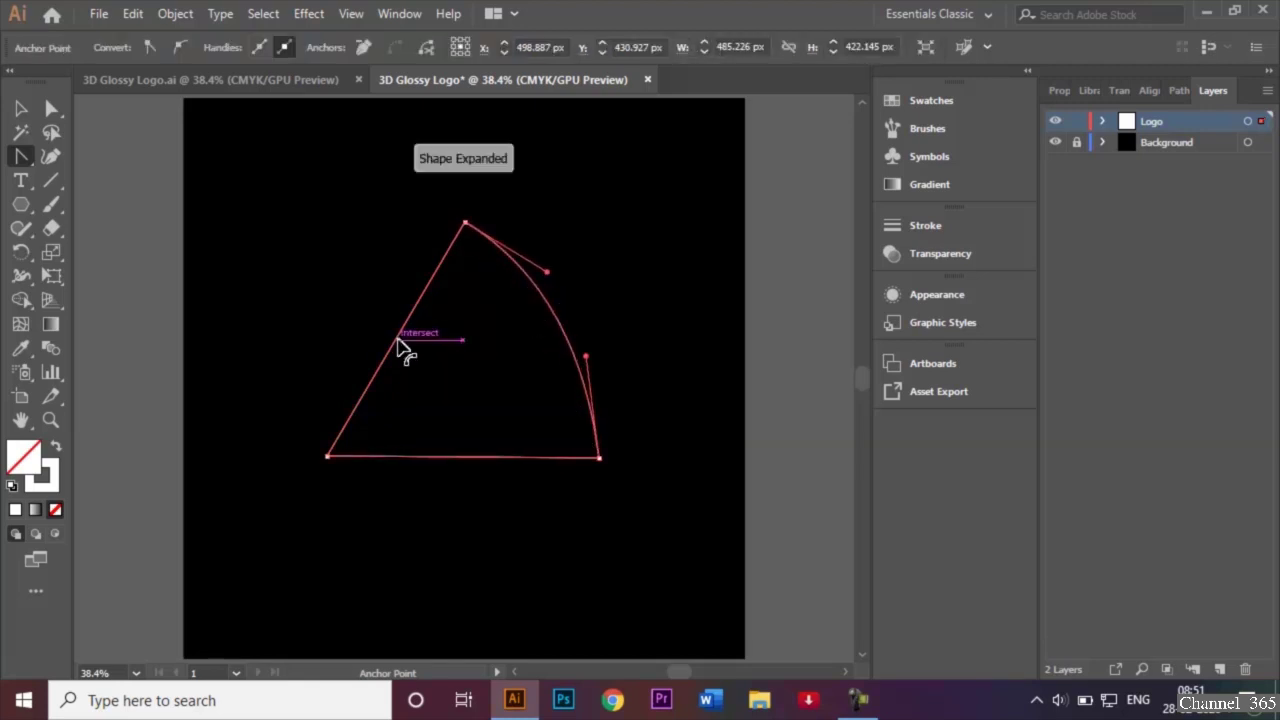
left_click_drag(391, 346, 354, 334)
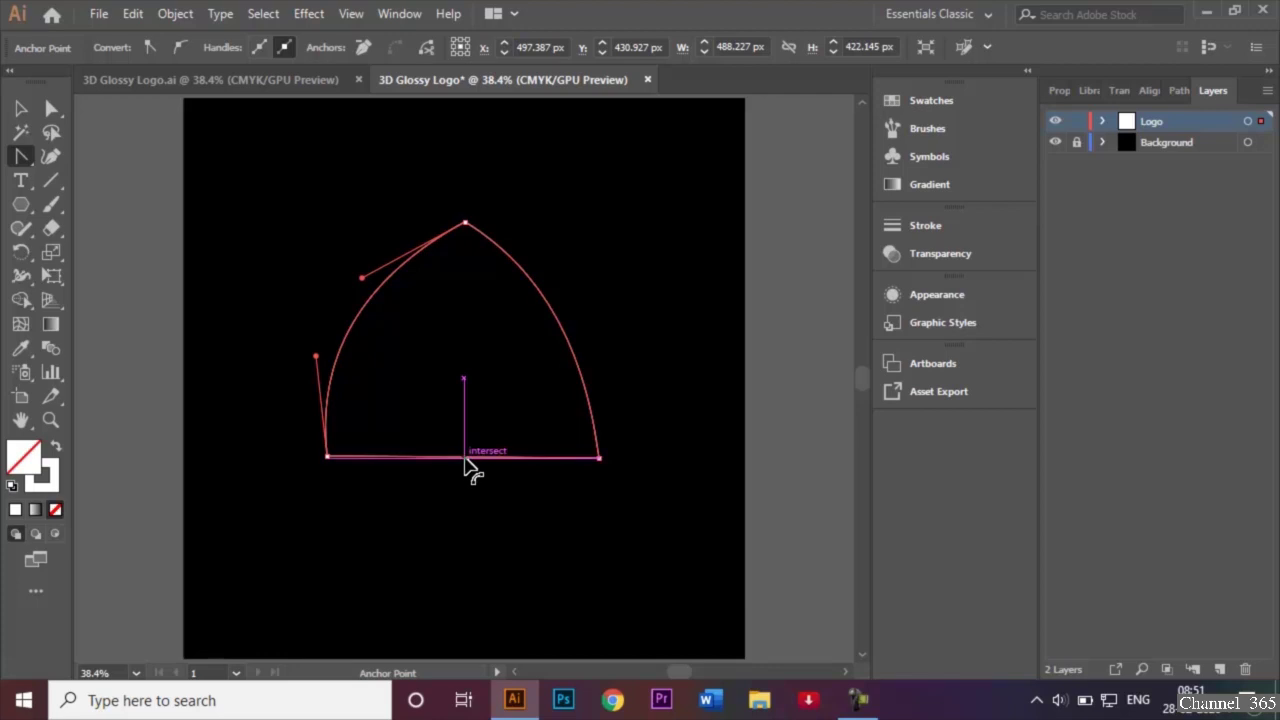
left_click_drag(467, 460, 471, 414)
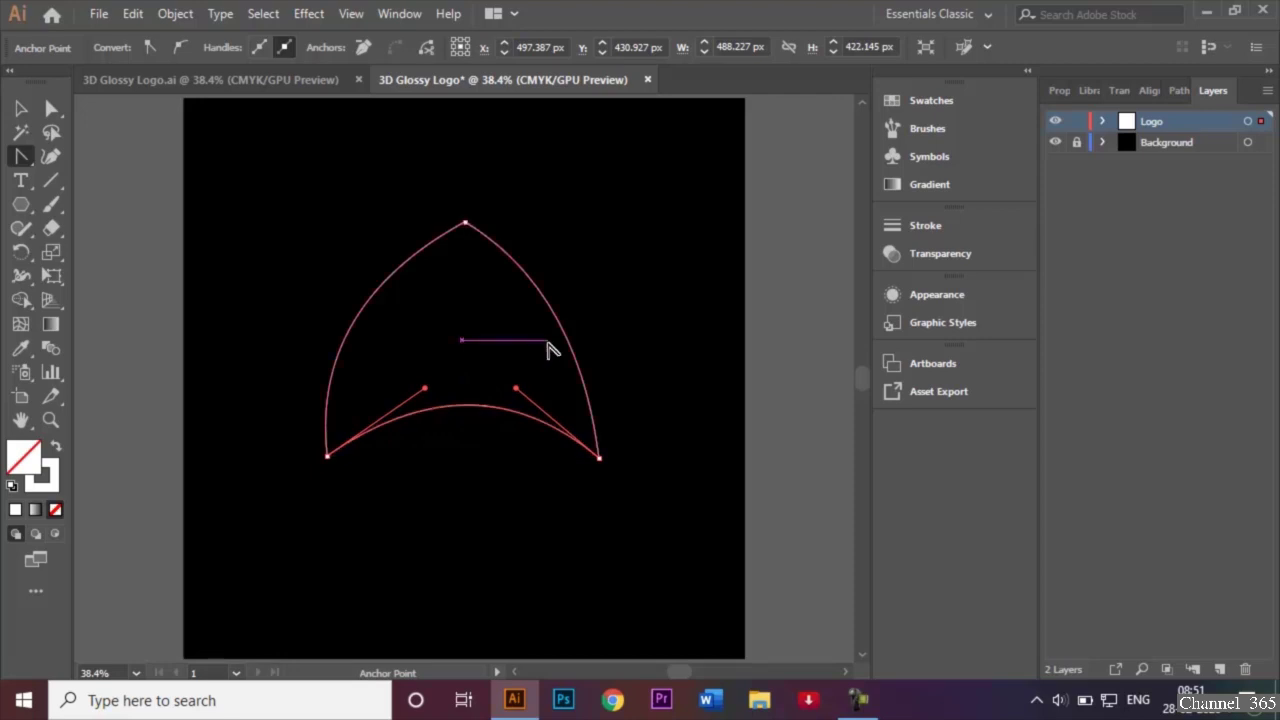
mouse_move(565, 343)
left_mouse_down()
mouse_move(580, 349)
mouse_move(575, 340)
left_mouse_up()
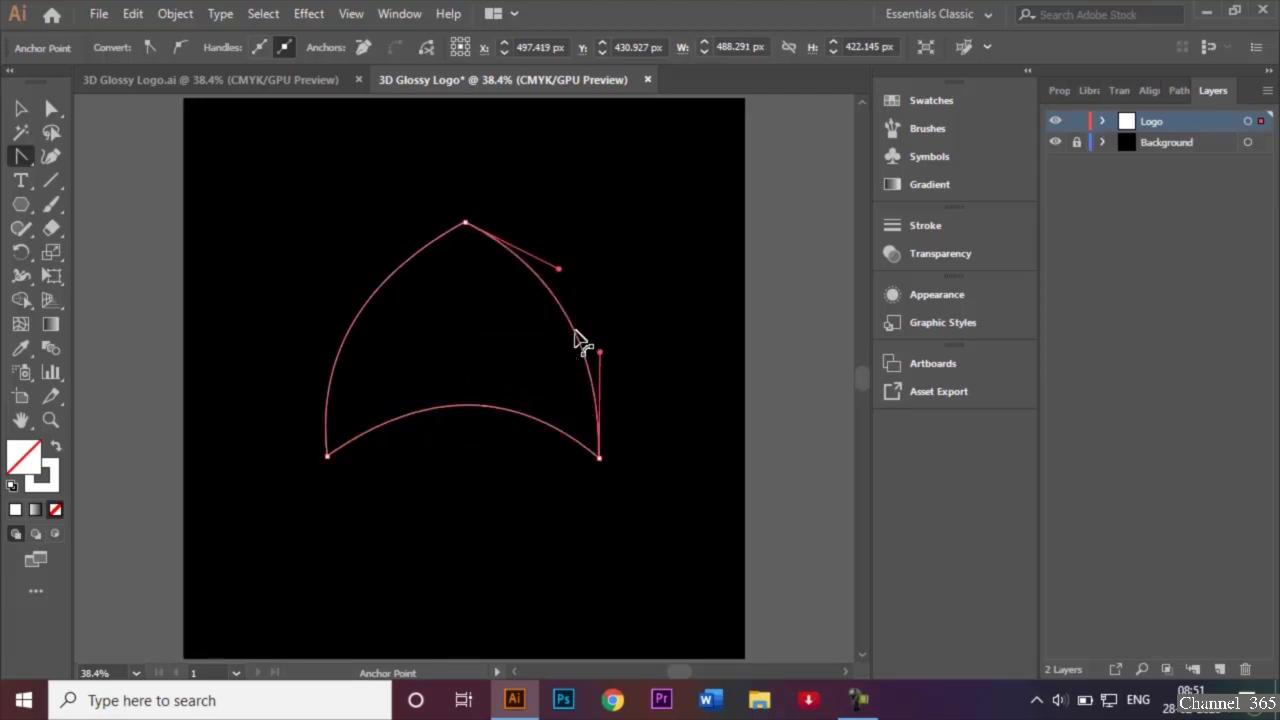
key("v")
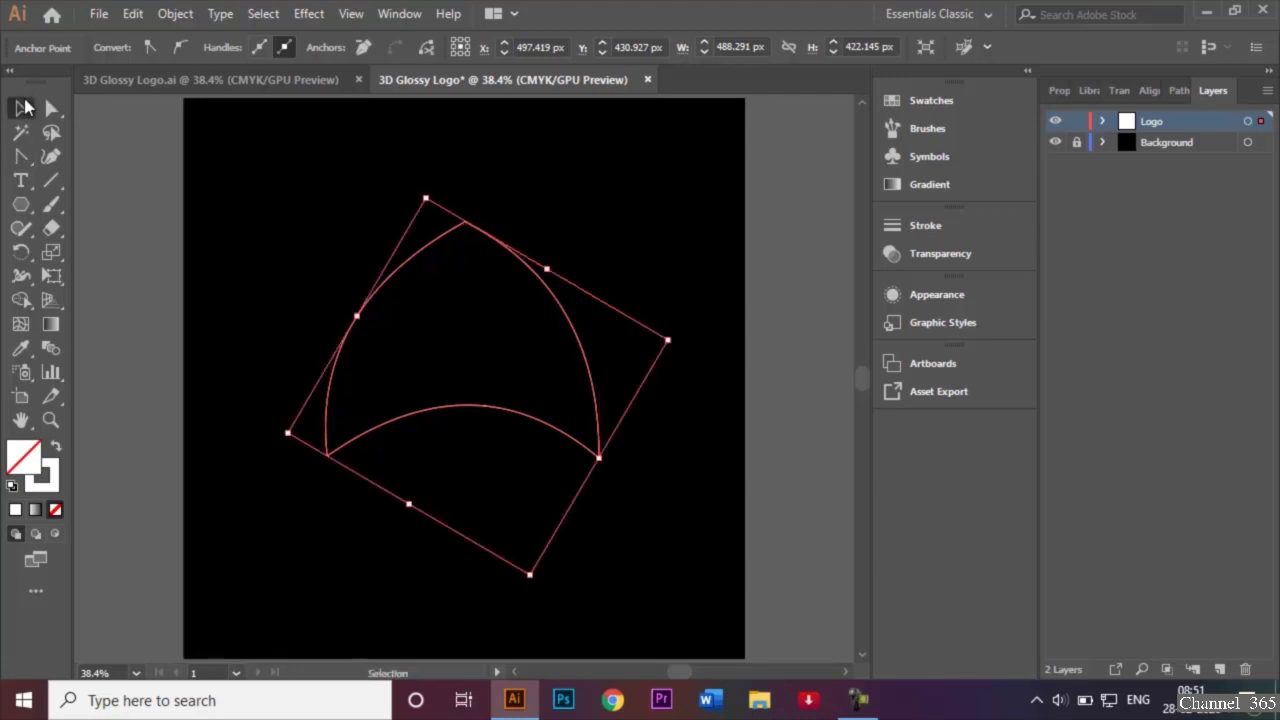
left_click(160, 158)
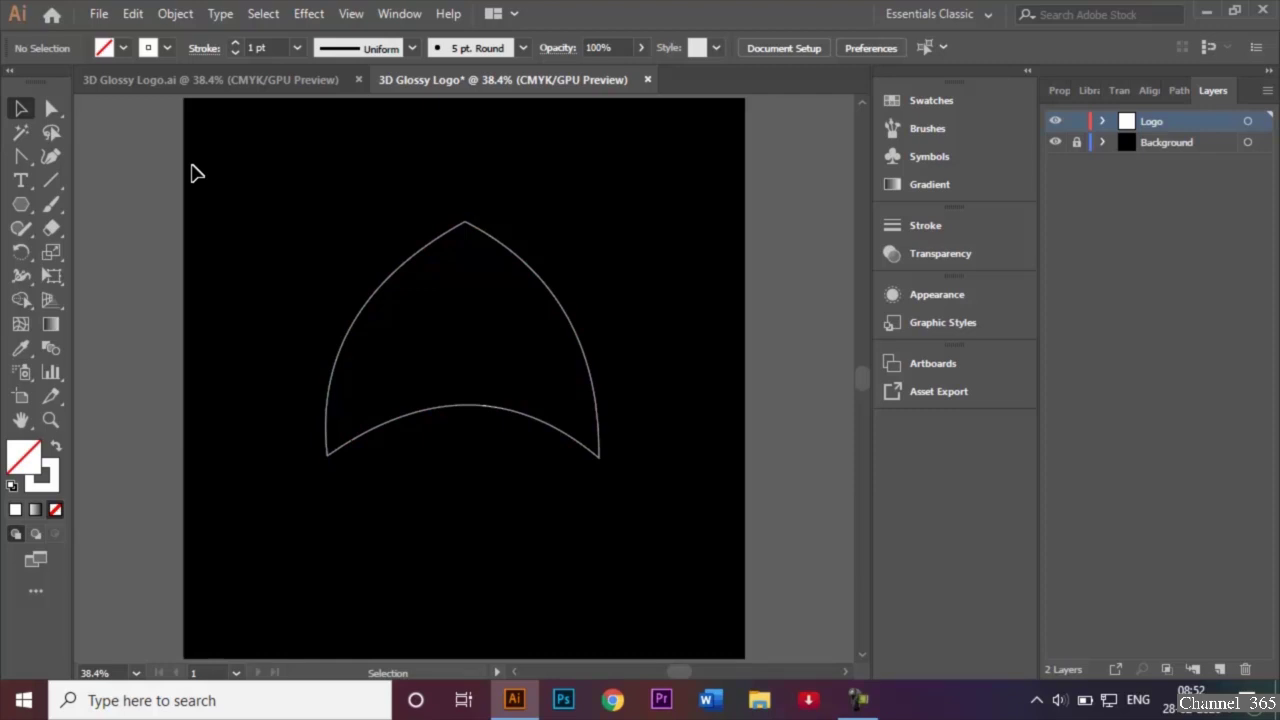
Round the top peak and lower-left corner with their live-corner widgets, then reselect the shape.
left_click(53, 114)
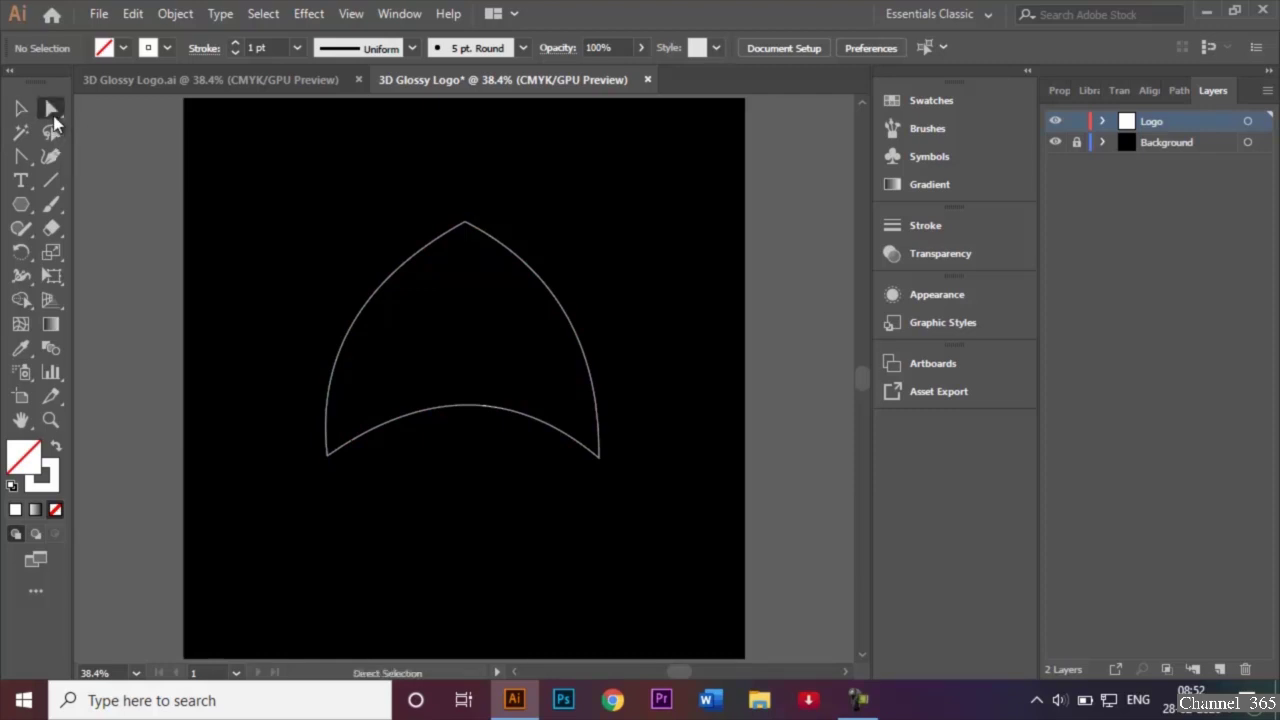
left_click(465, 224)
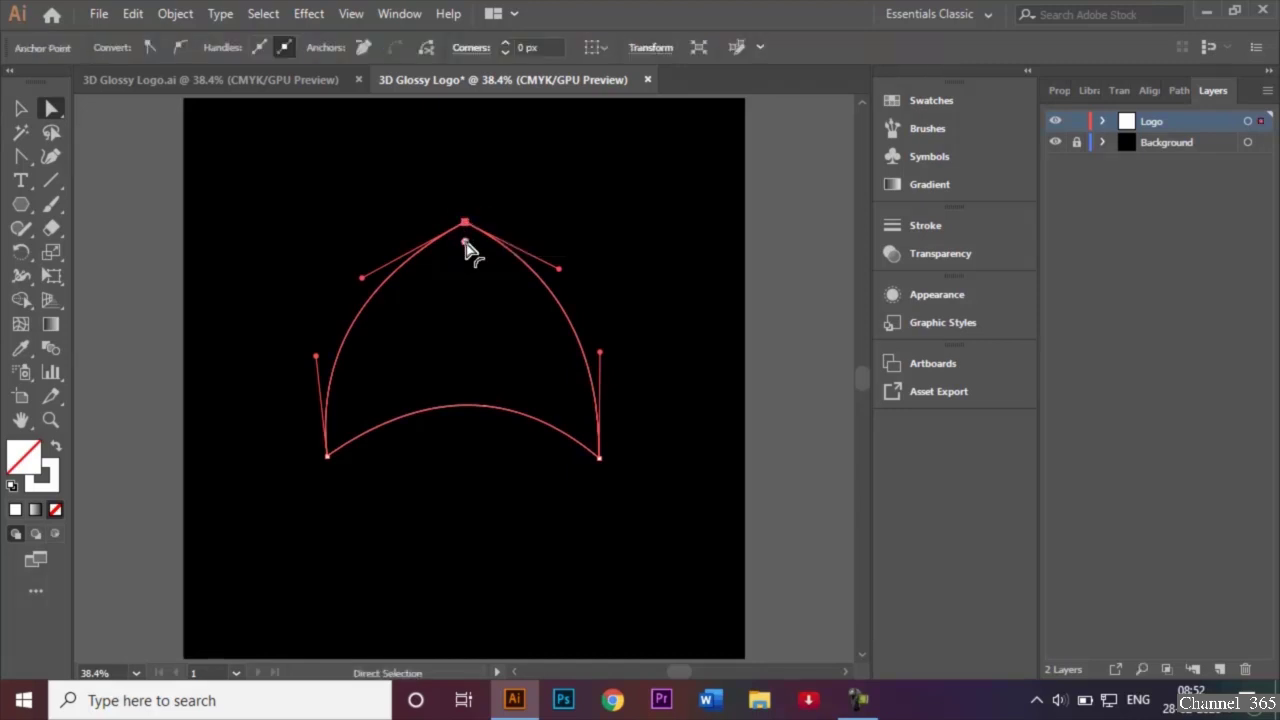
left_click_drag(466, 248, 475, 297)
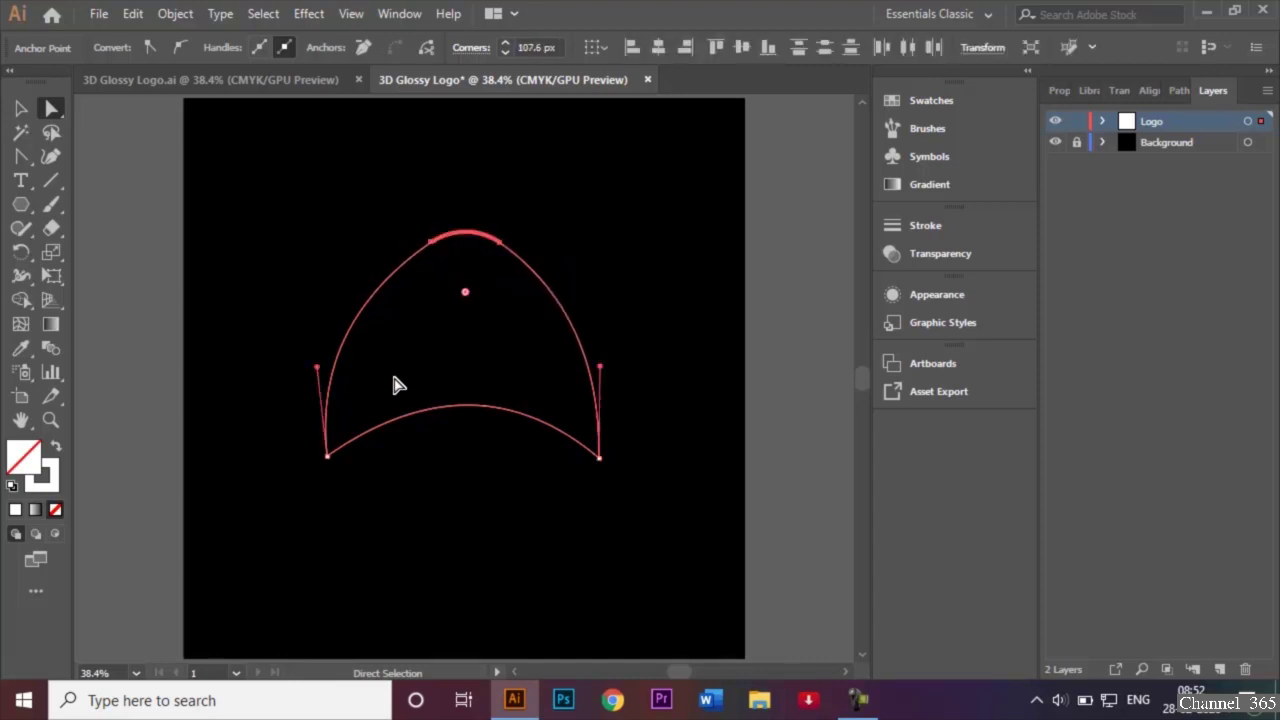
left_click(327, 458)
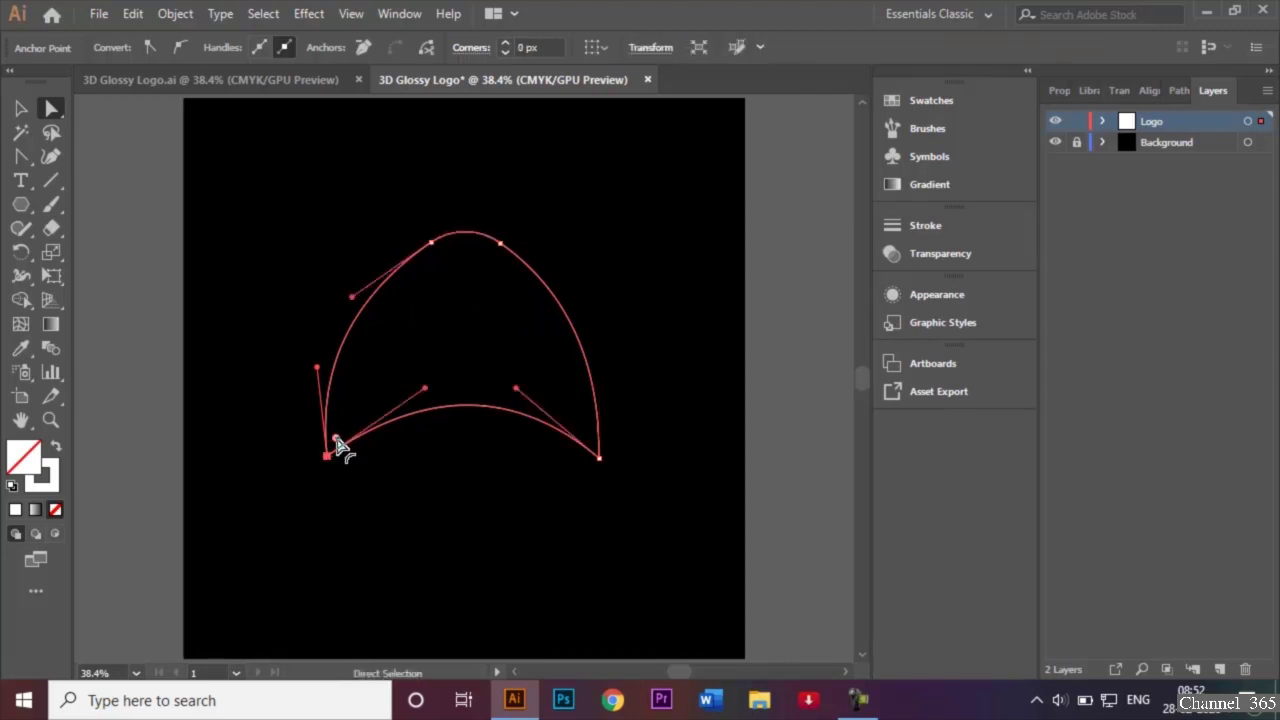
left_click_drag(340, 447, 381, 410)
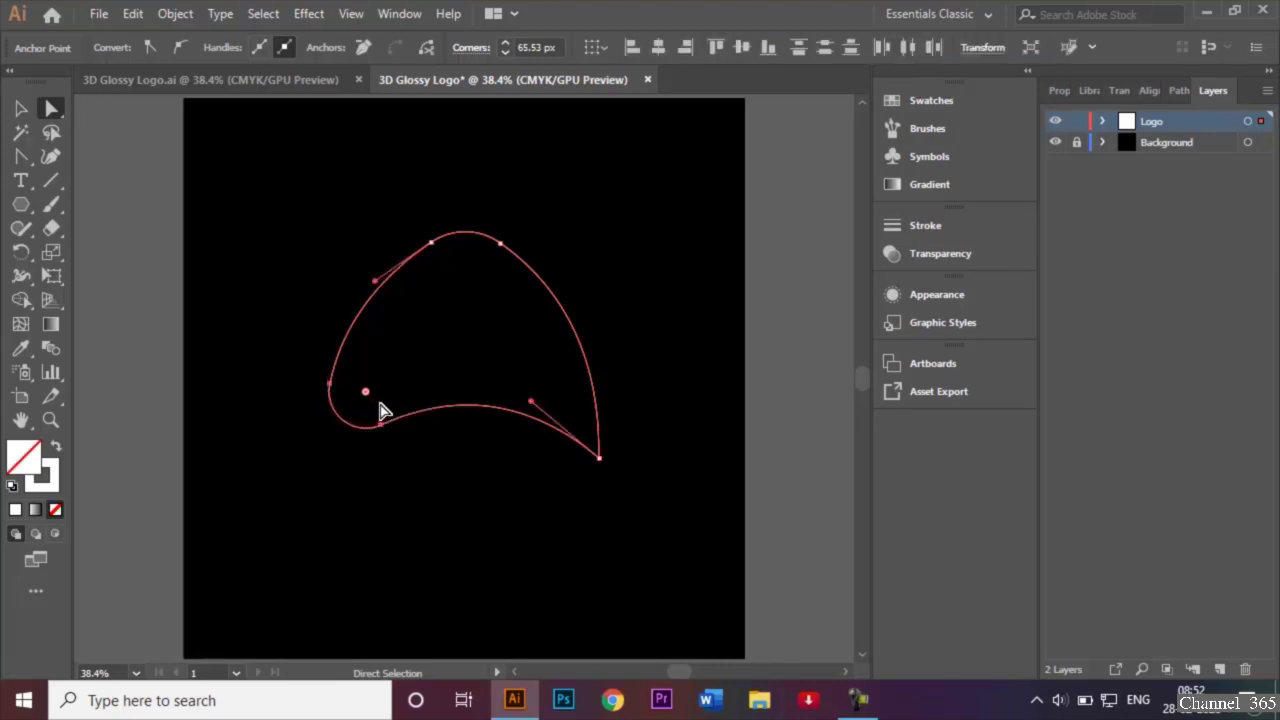
left_click(21, 110)
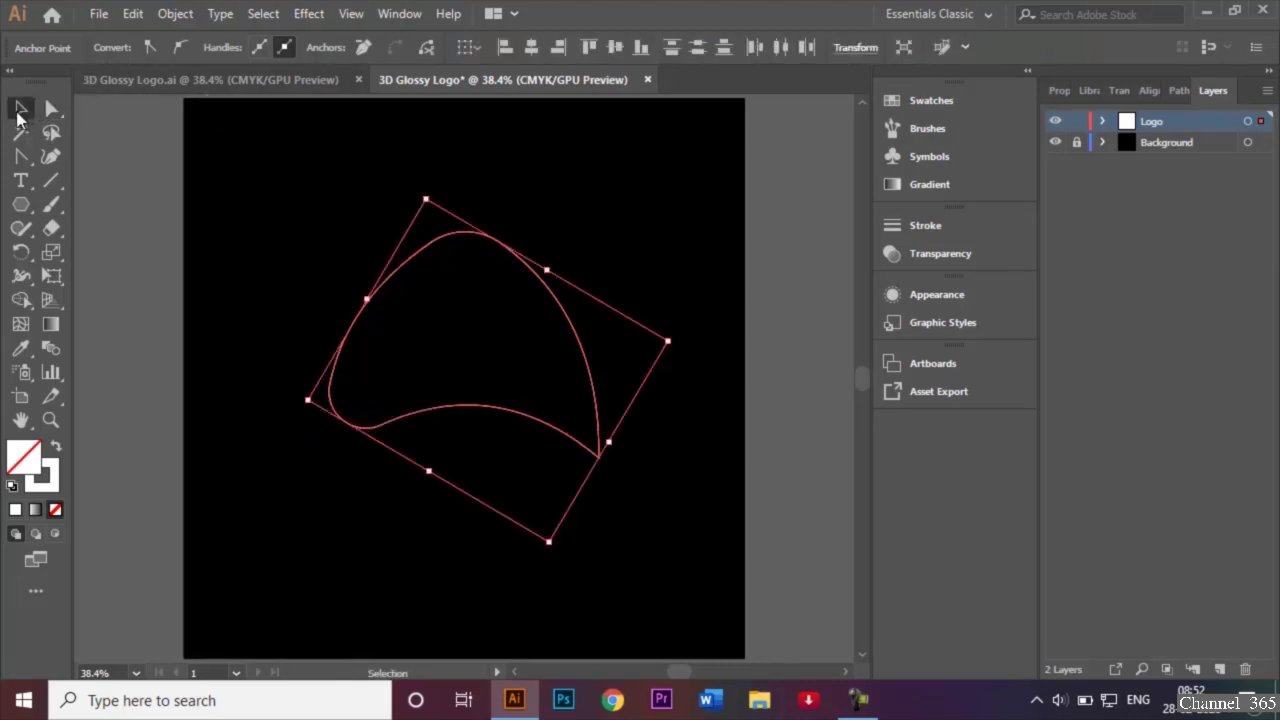
left_click(257, 197)
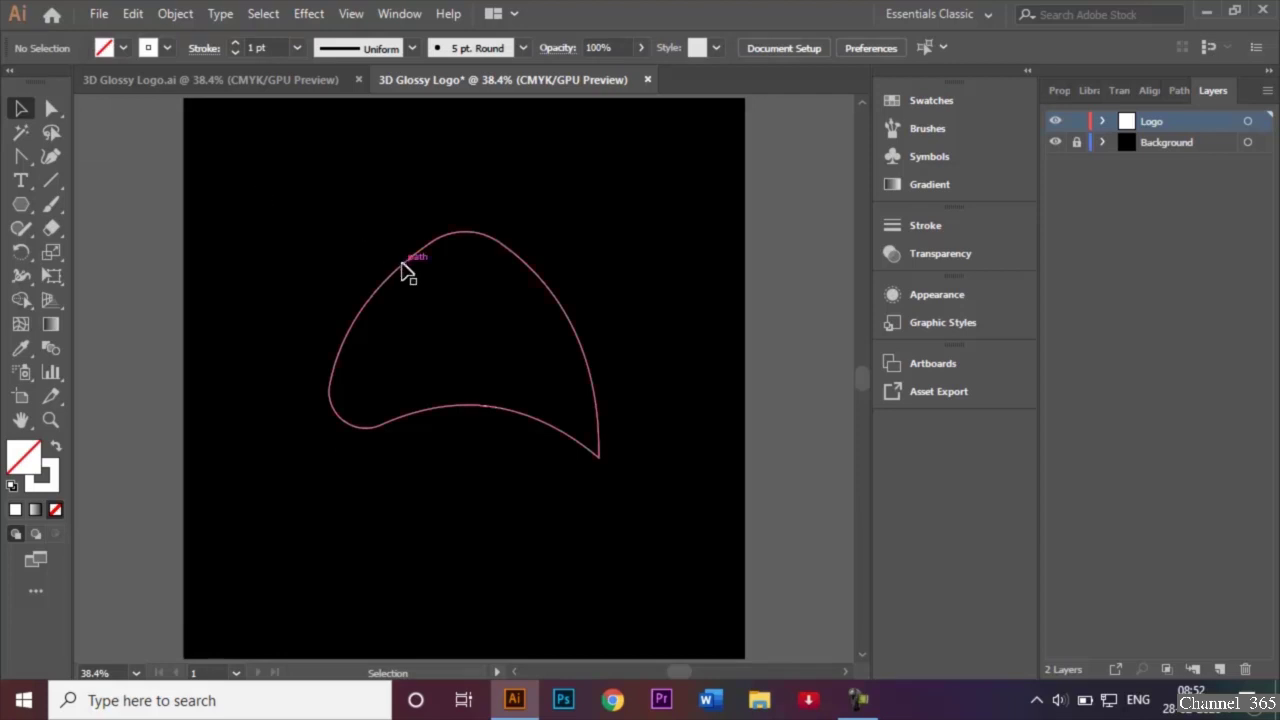
left_click(356, 286)
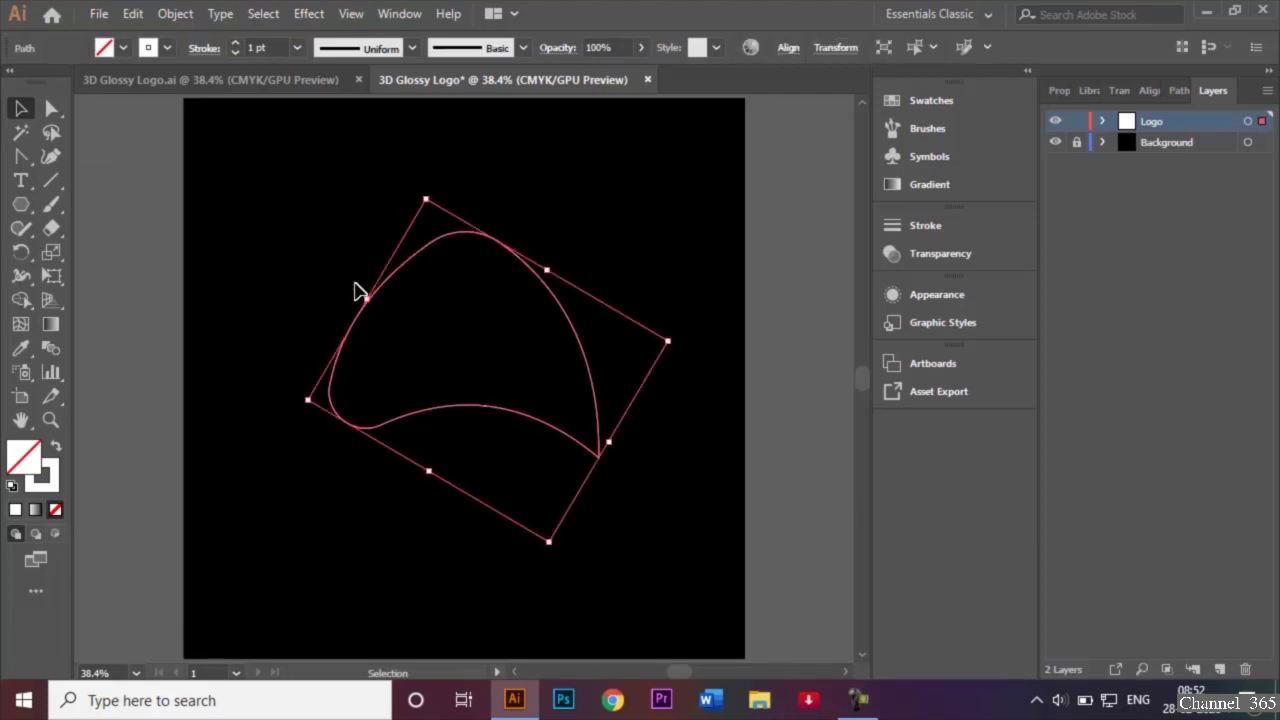
Swap fill and stroke so the petal is solid white with no outline, then reselect it.
left_click(57, 449)
left_click(323, 249)
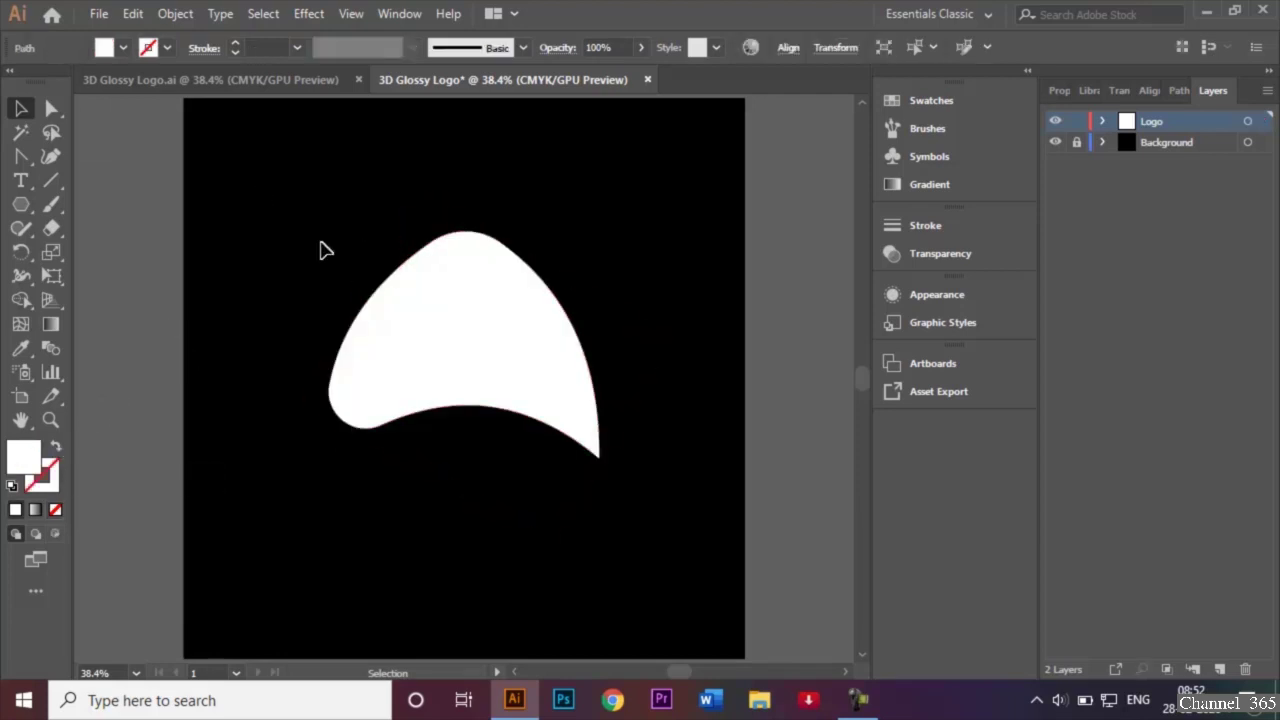
double_click(478, 312)
double_click(694, 249)
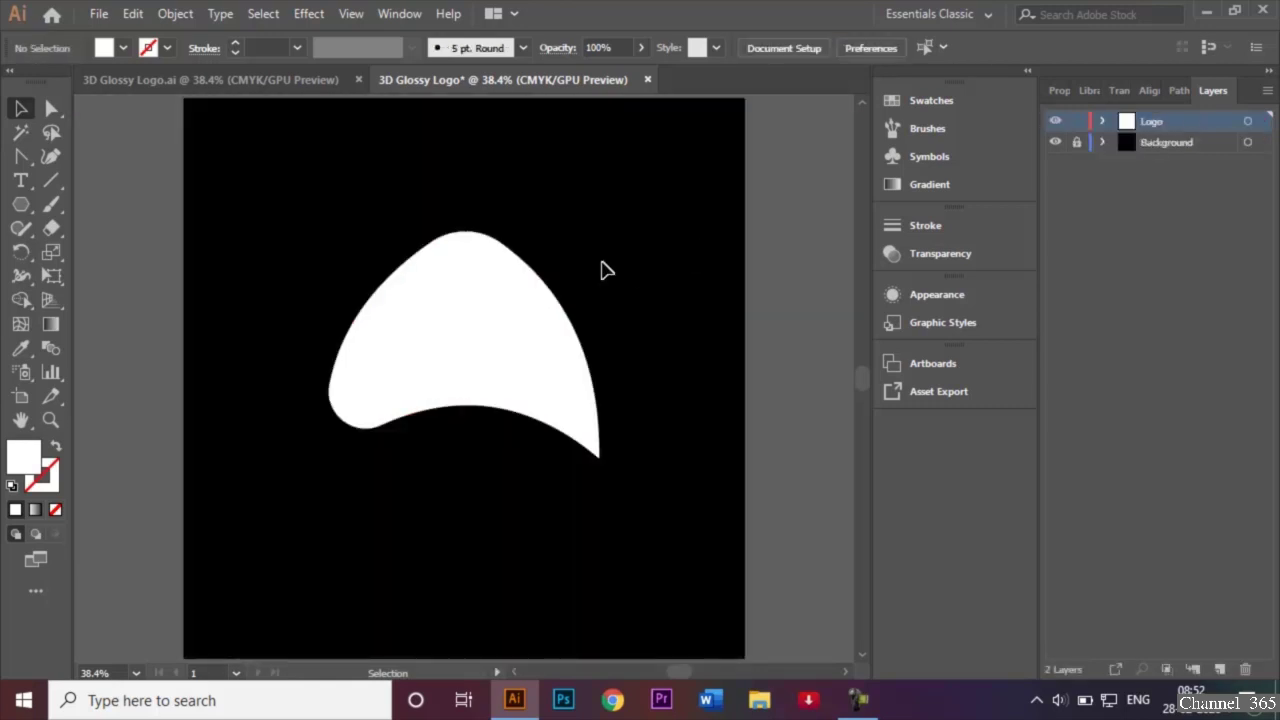
left_click(449, 318)
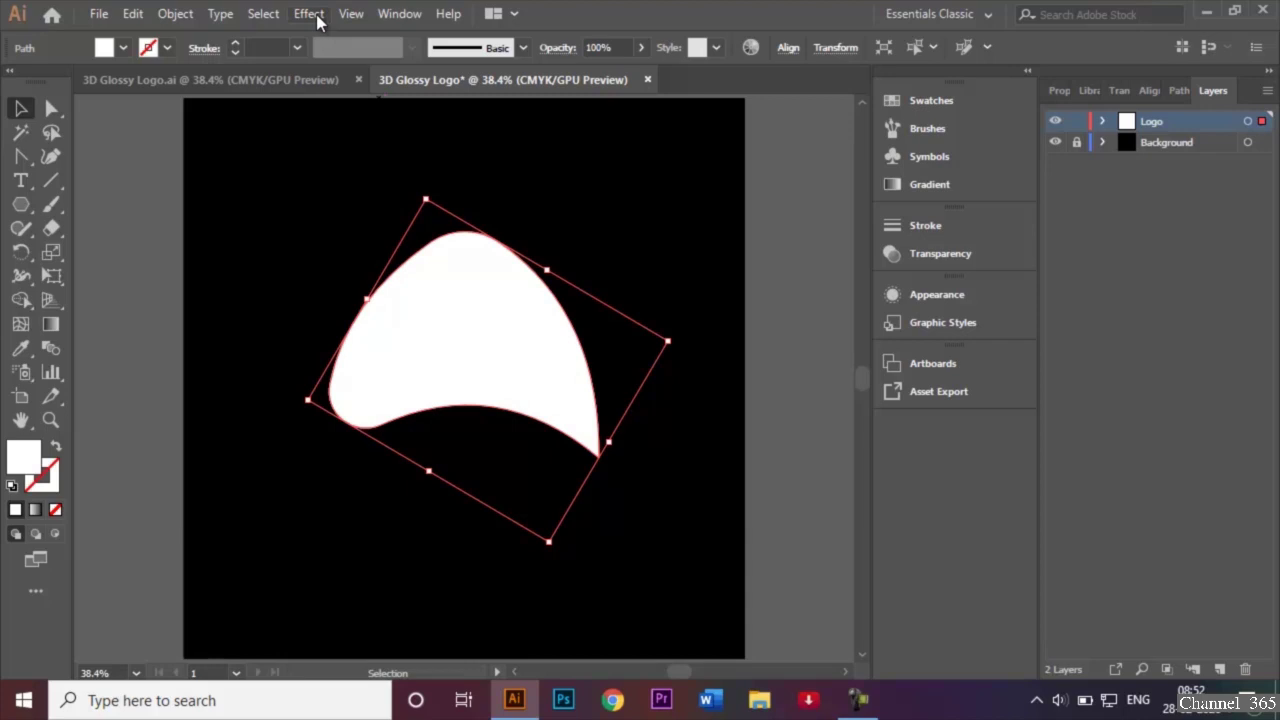
In 3D Extrude & Bevel, set the petal's rotation to 22°, -10° and 9°.
left_click(317, 16)
mouse_move(379, 132)
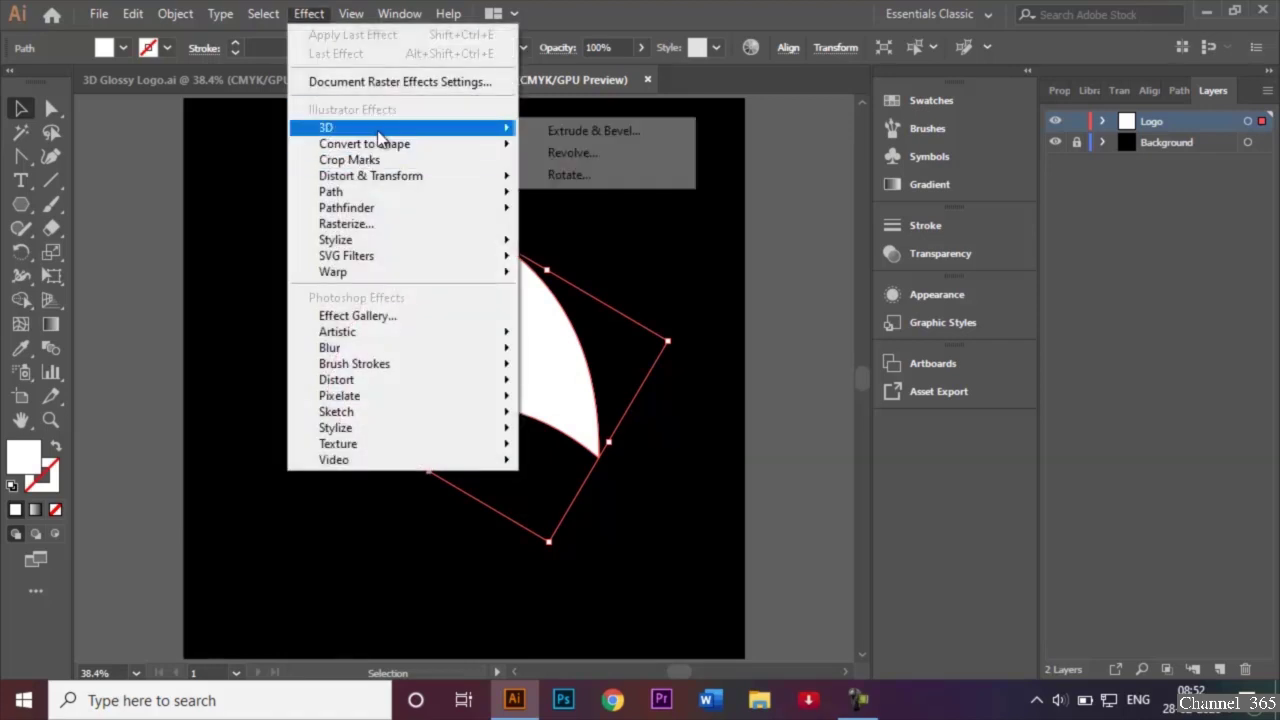
left_click(573, 138)
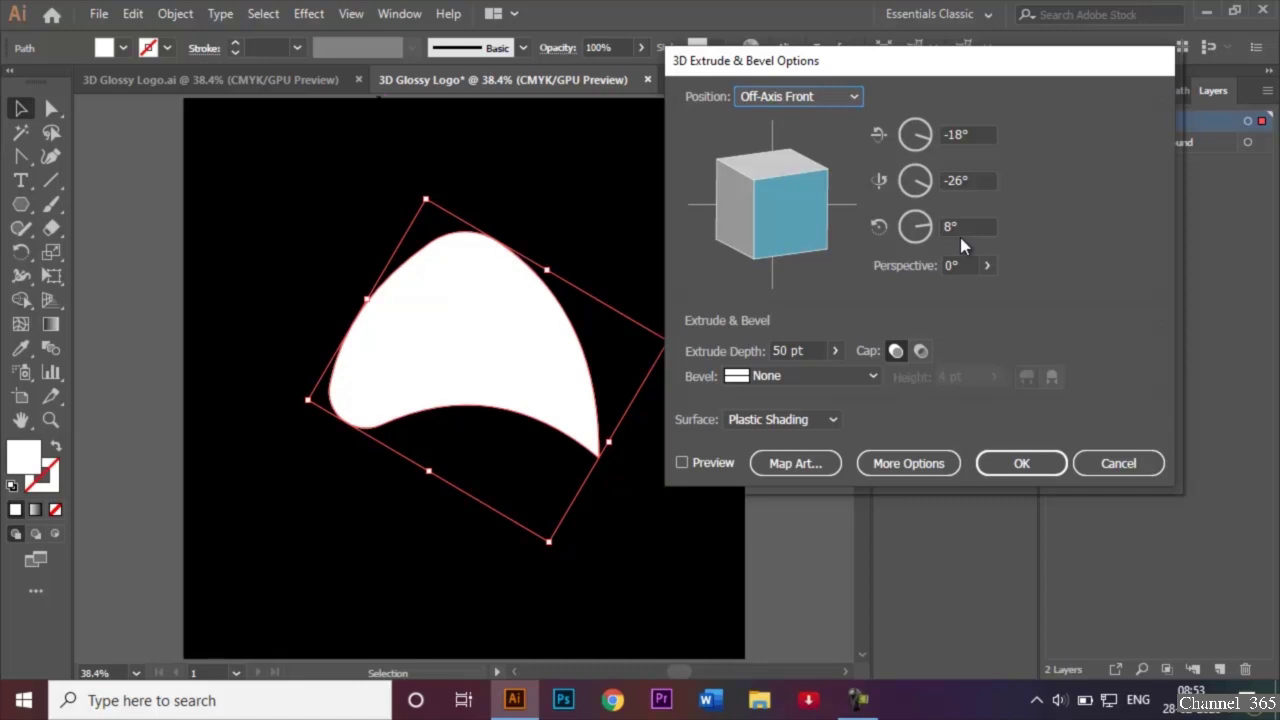
left_click(961, 136)
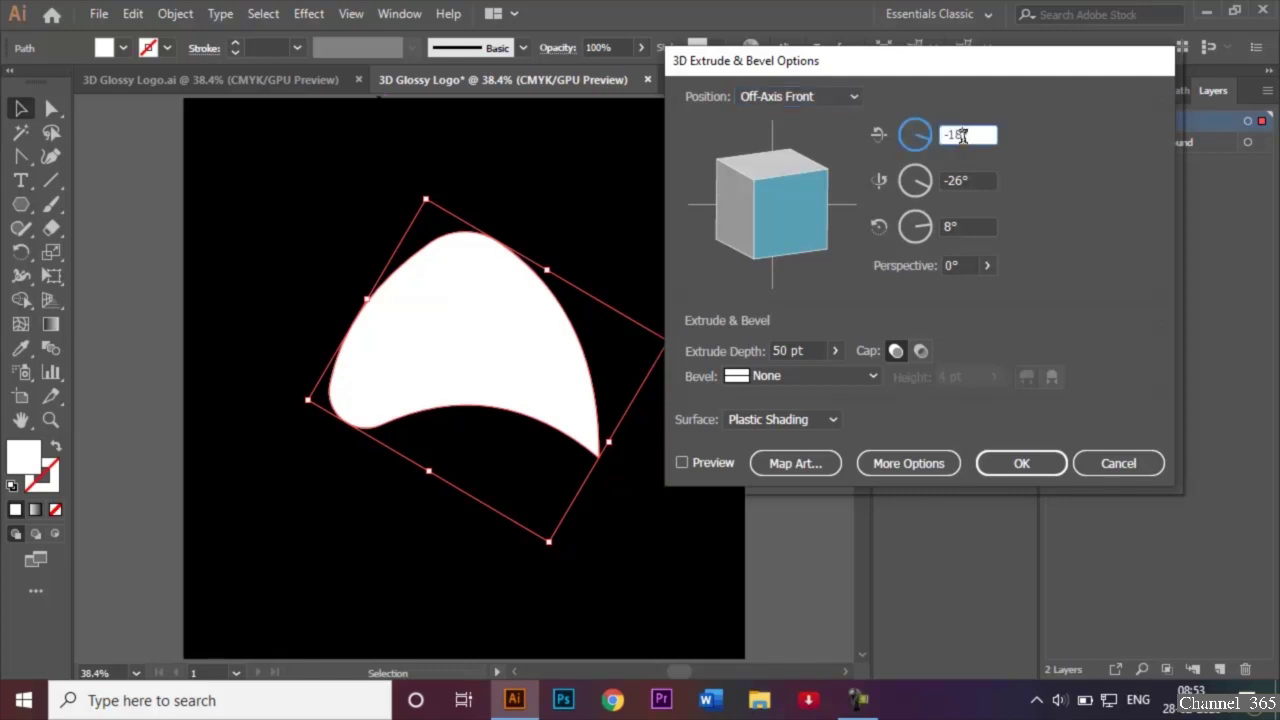
type("22")
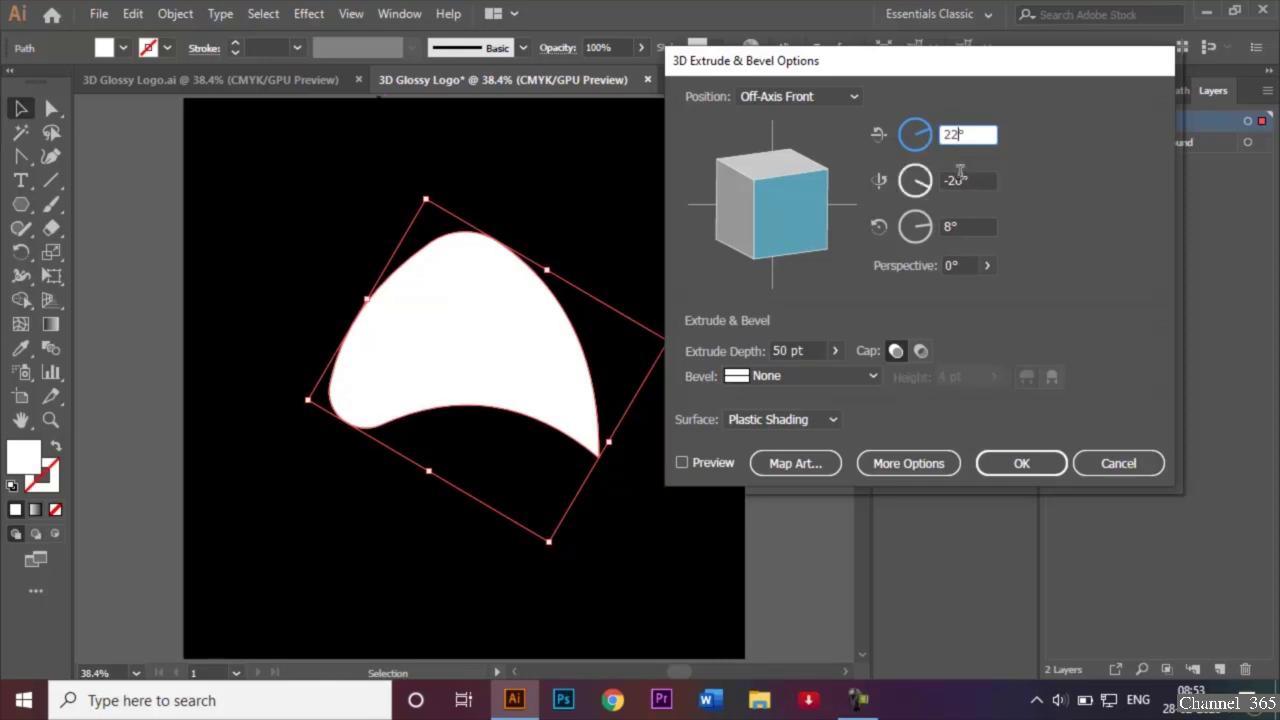
left_click(958, 181)
type("-26")
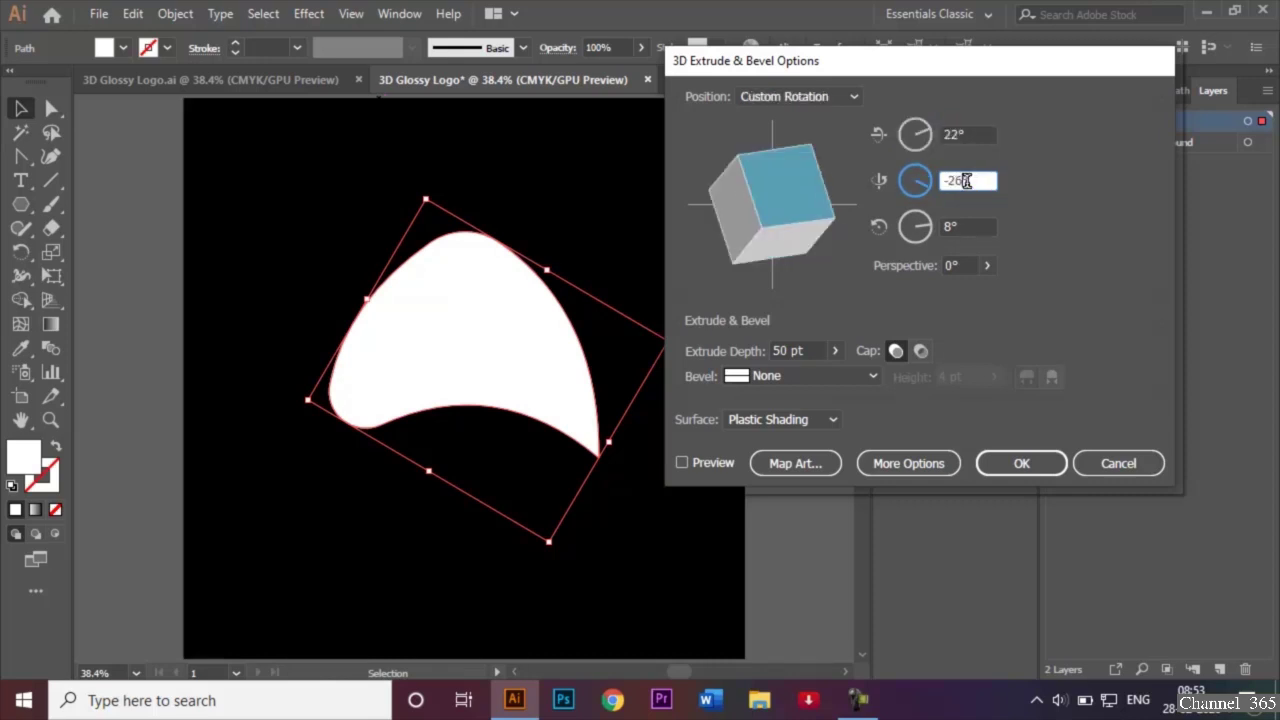
key("BackSpace")
key("BackSpace")
type("10")
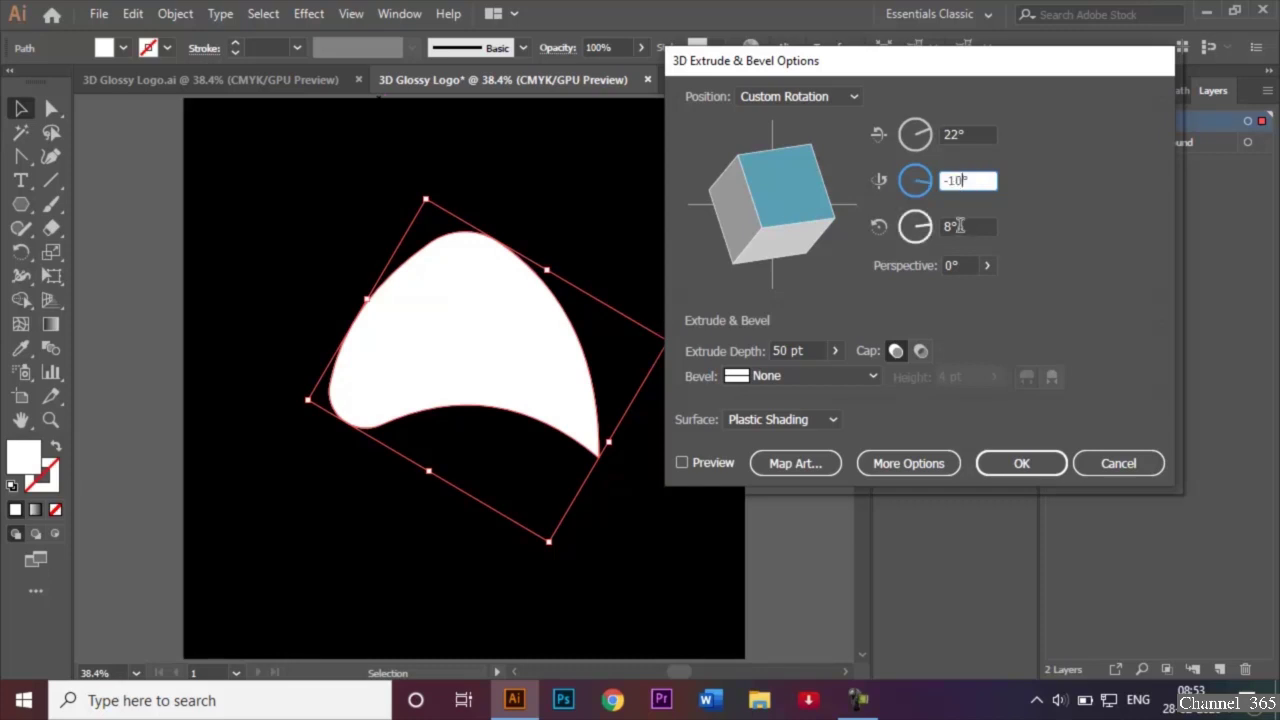
left_click(951, 227)
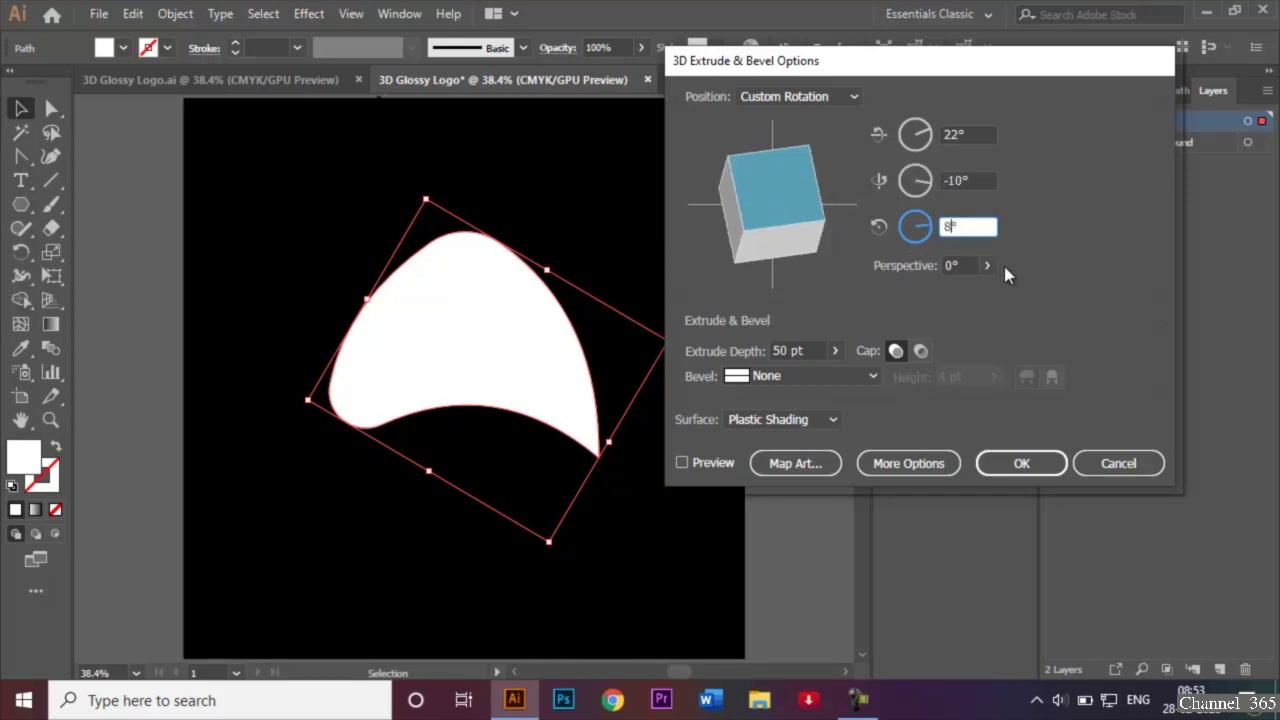
key("BackSpace")
type("9")
Set the extrude depth to 45 pt, preview, and apply the 3D effect.
left_click(787, 350)
left_click(787, 350)
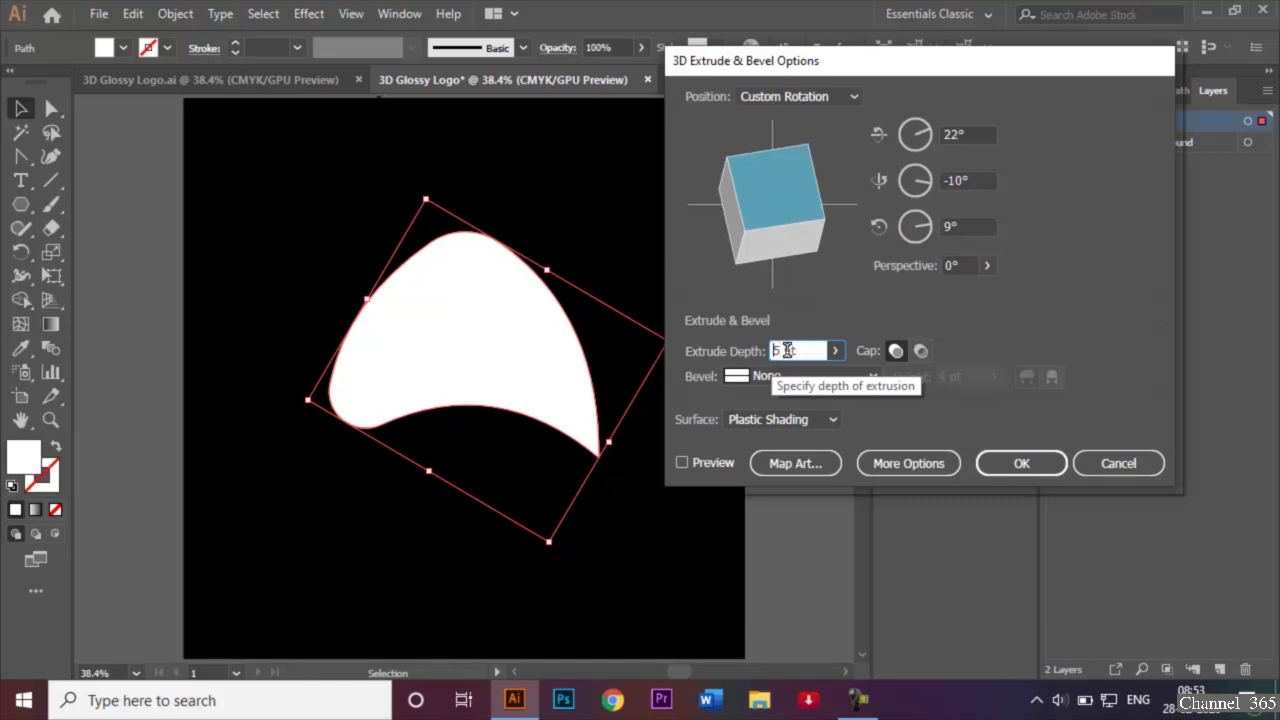
type("4")
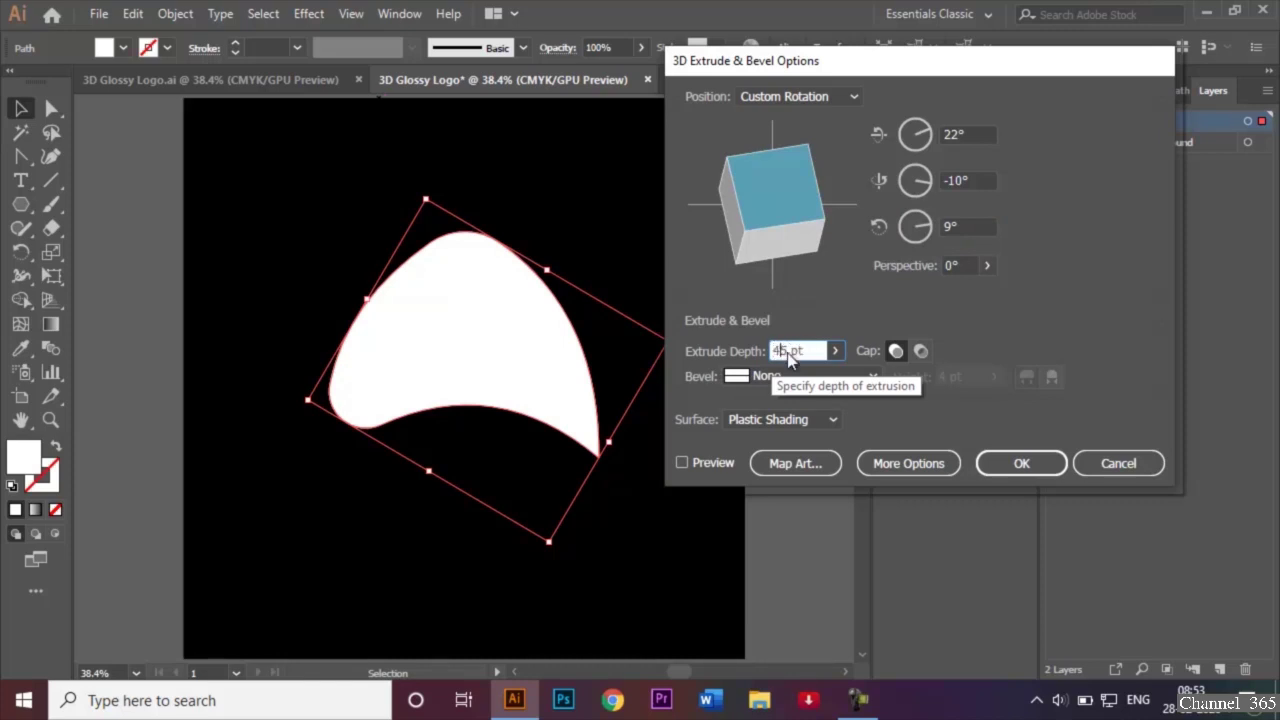
left_click(684, 463)
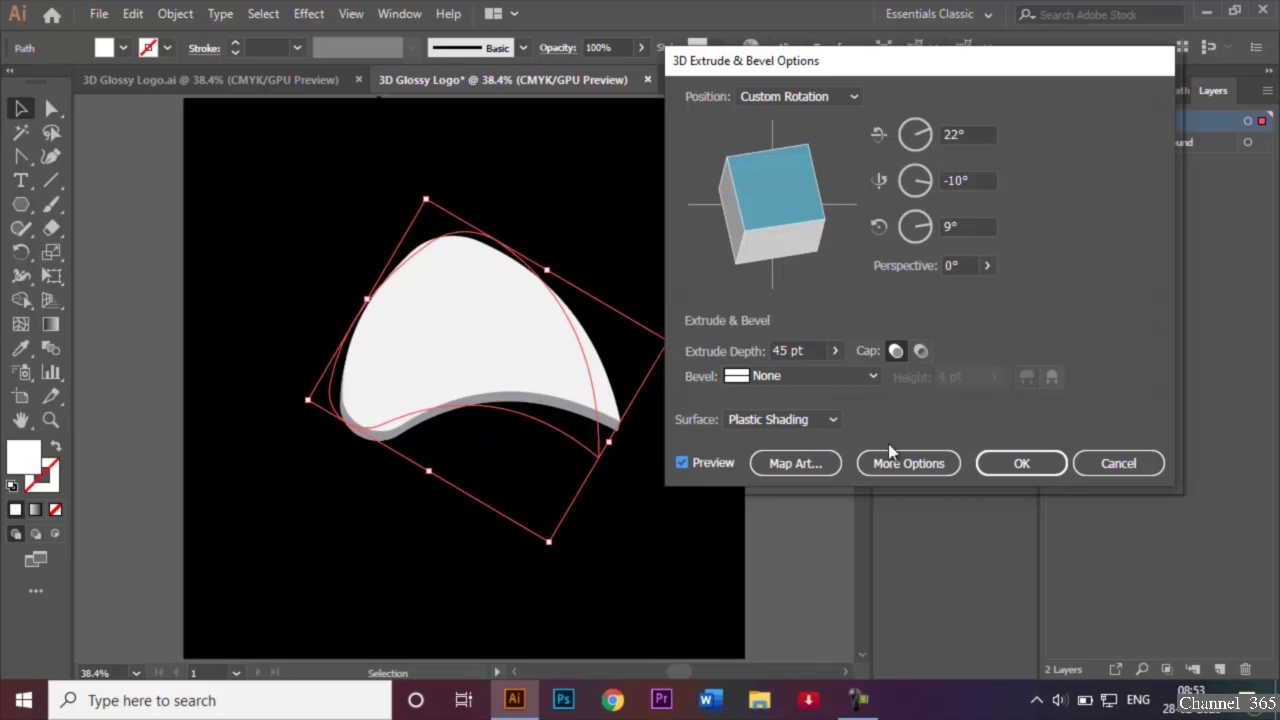
left_click(1045, 472)
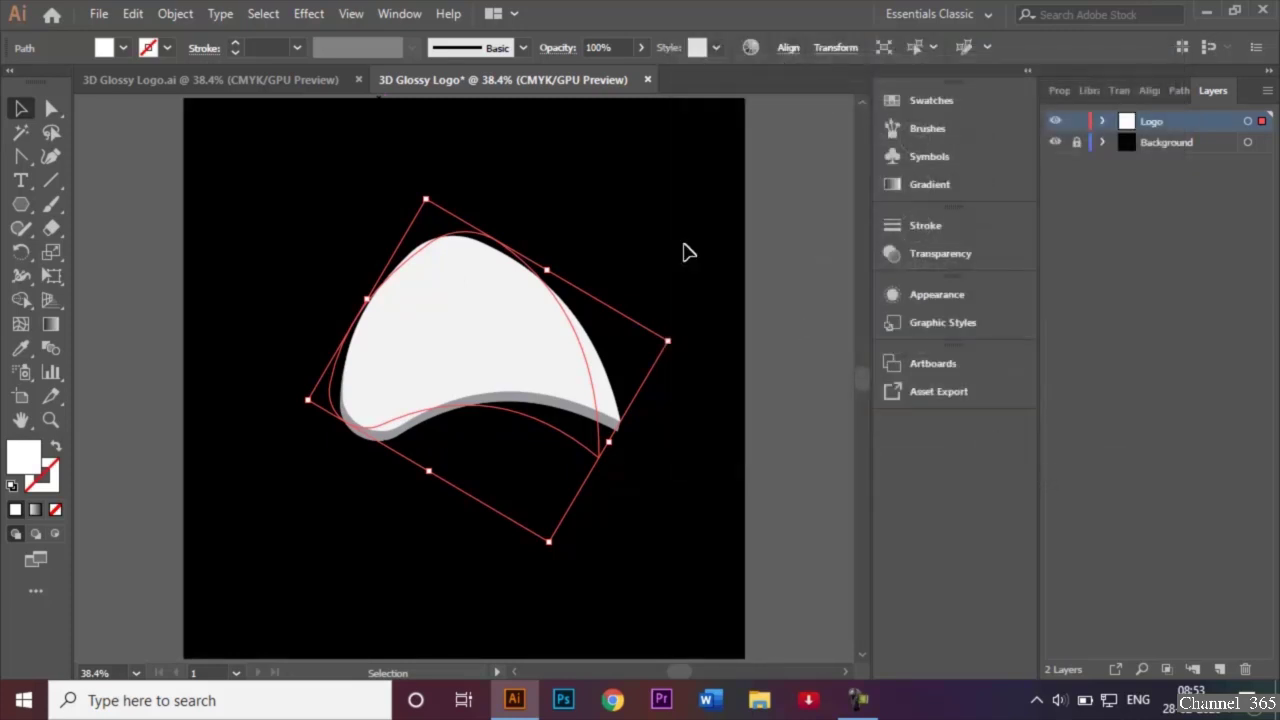
Move the extruded petal up and left and rotate it.
left_click(612, 224)
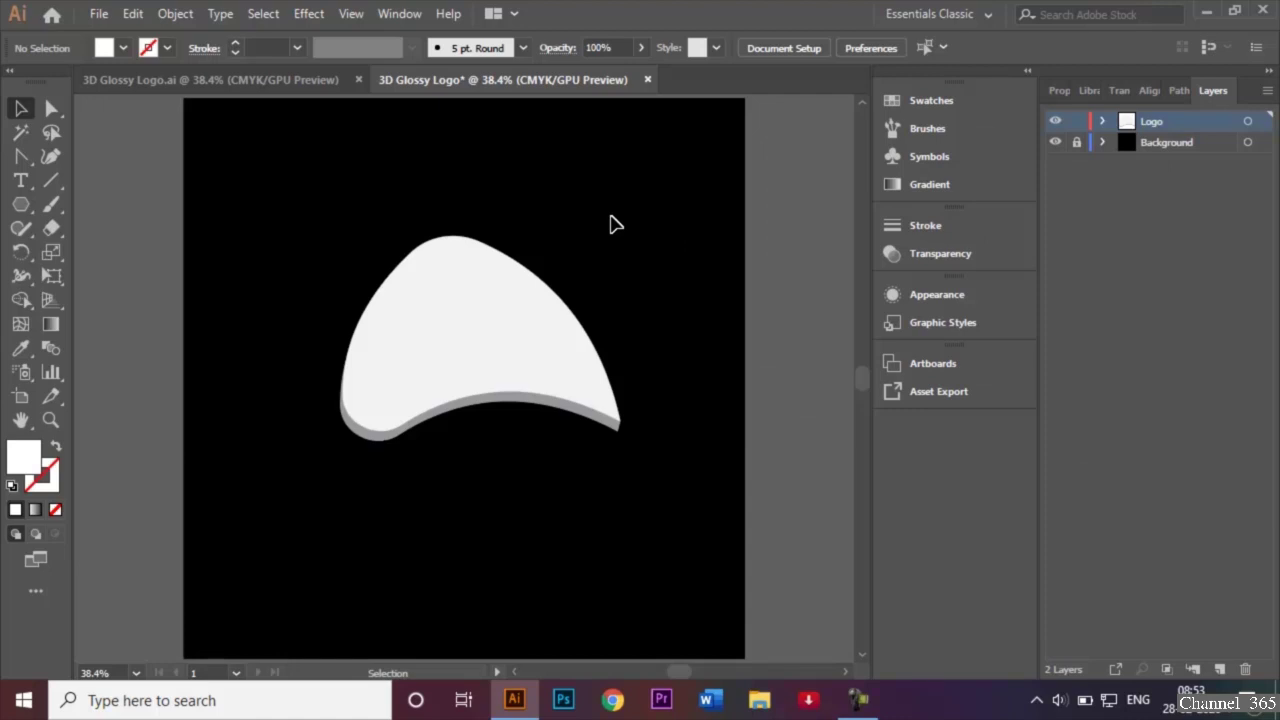
left_click_drag(447, 321, 384, 266)
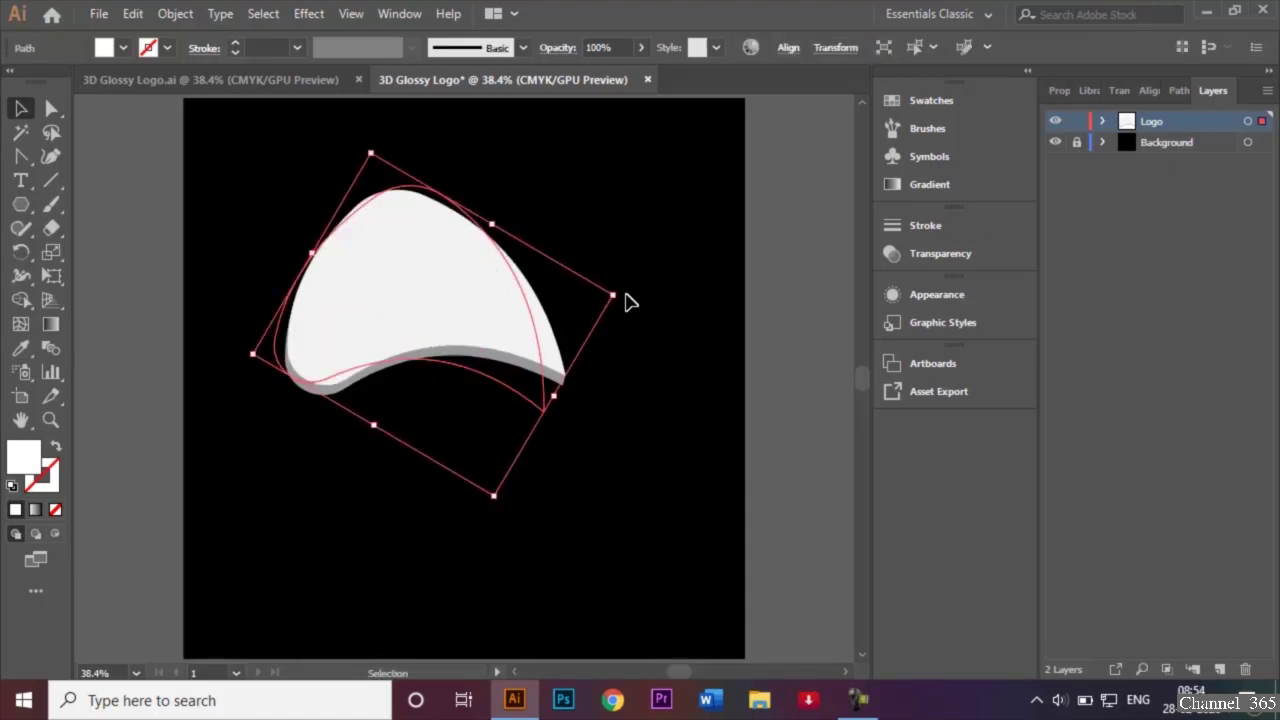
left_click_drag(623, 286, 591, 212)
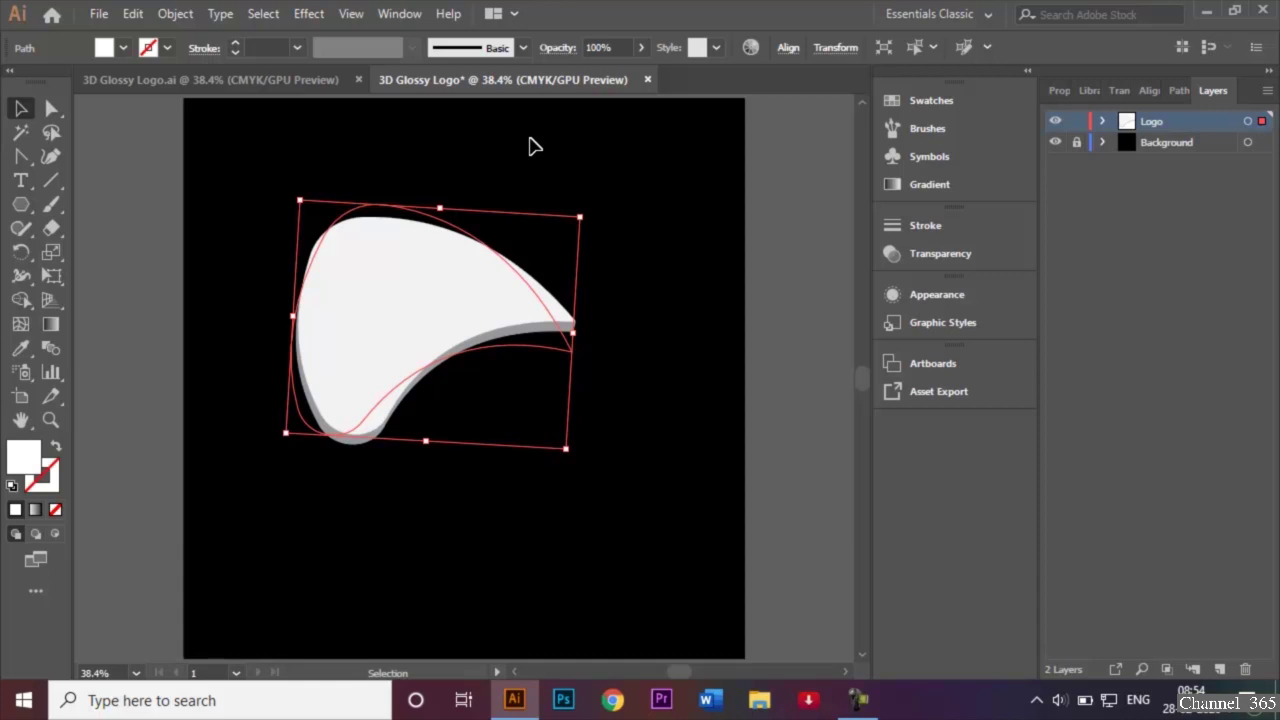
Expand the petal's 3D appearance into plain shapes and deselect it.
left_click(176, 16)
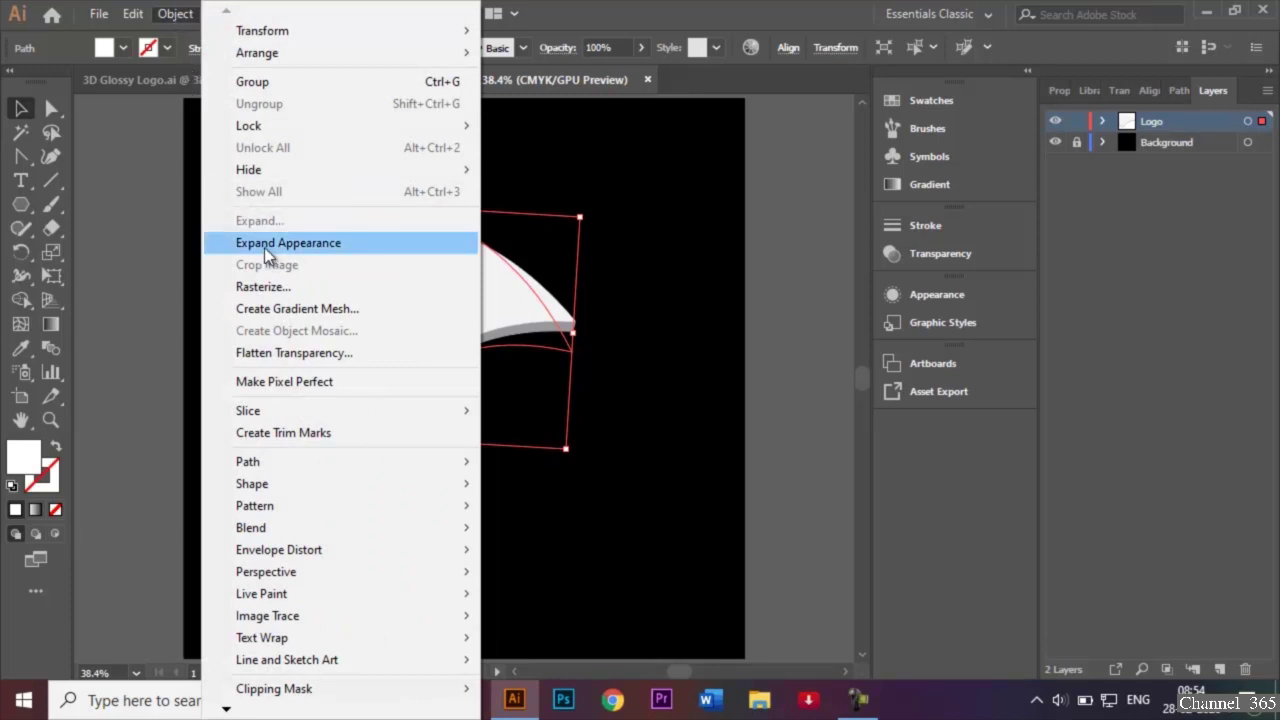
left_click(264, 247)
left_click(577, 245)
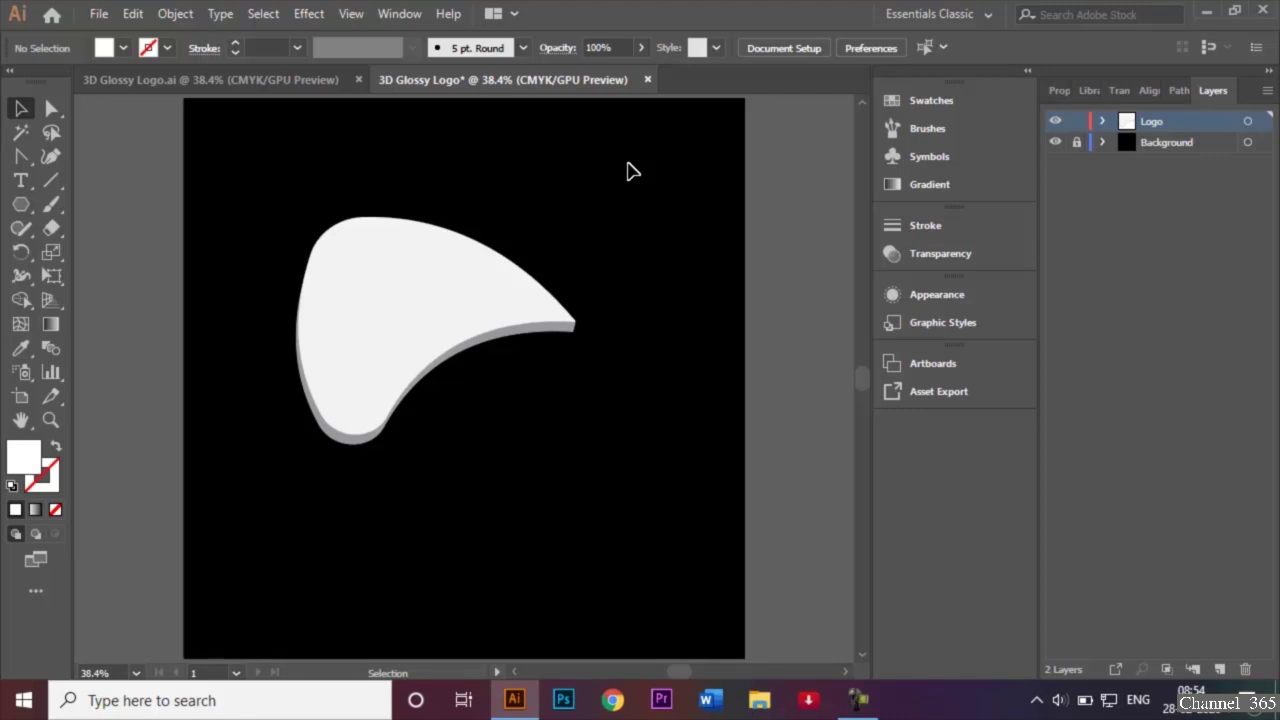
Ungroup the expanded petal twice so its front face and side pieces become separate objects.
left_click(437, 275)
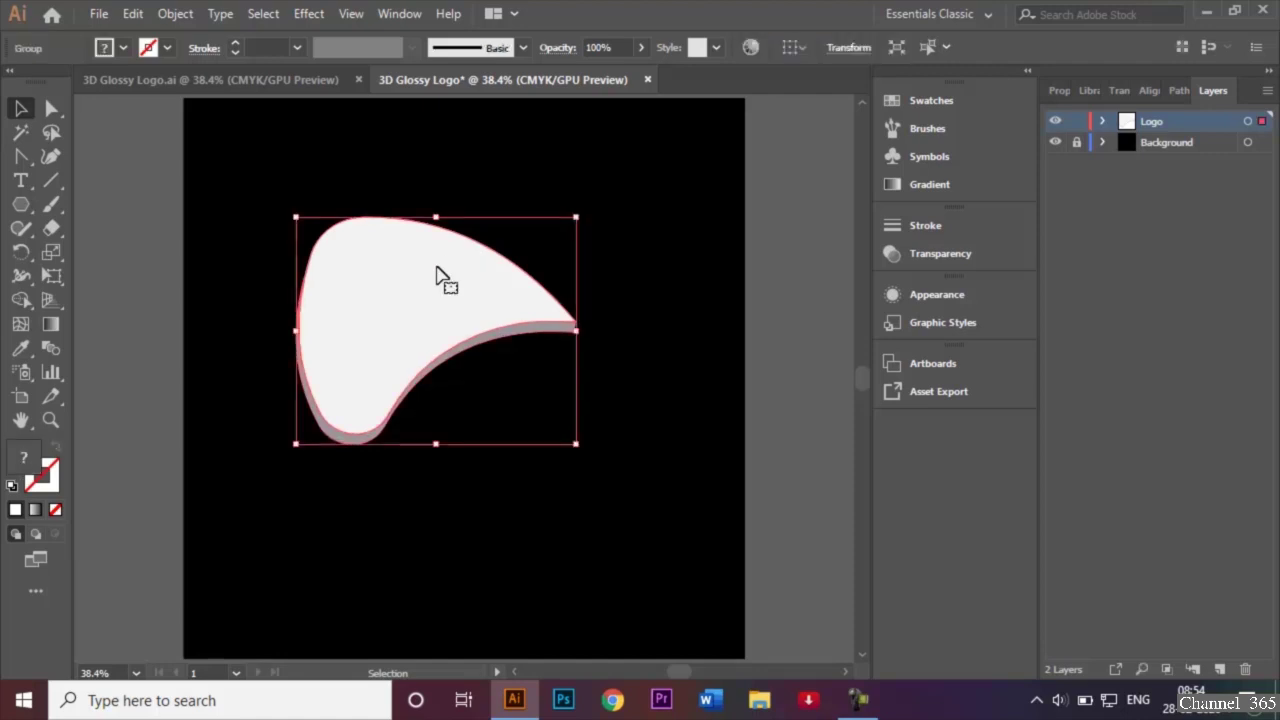
left_click(211, 277)
left_click(366, 298)
right_click(358, 338)
left_click(437, 506)
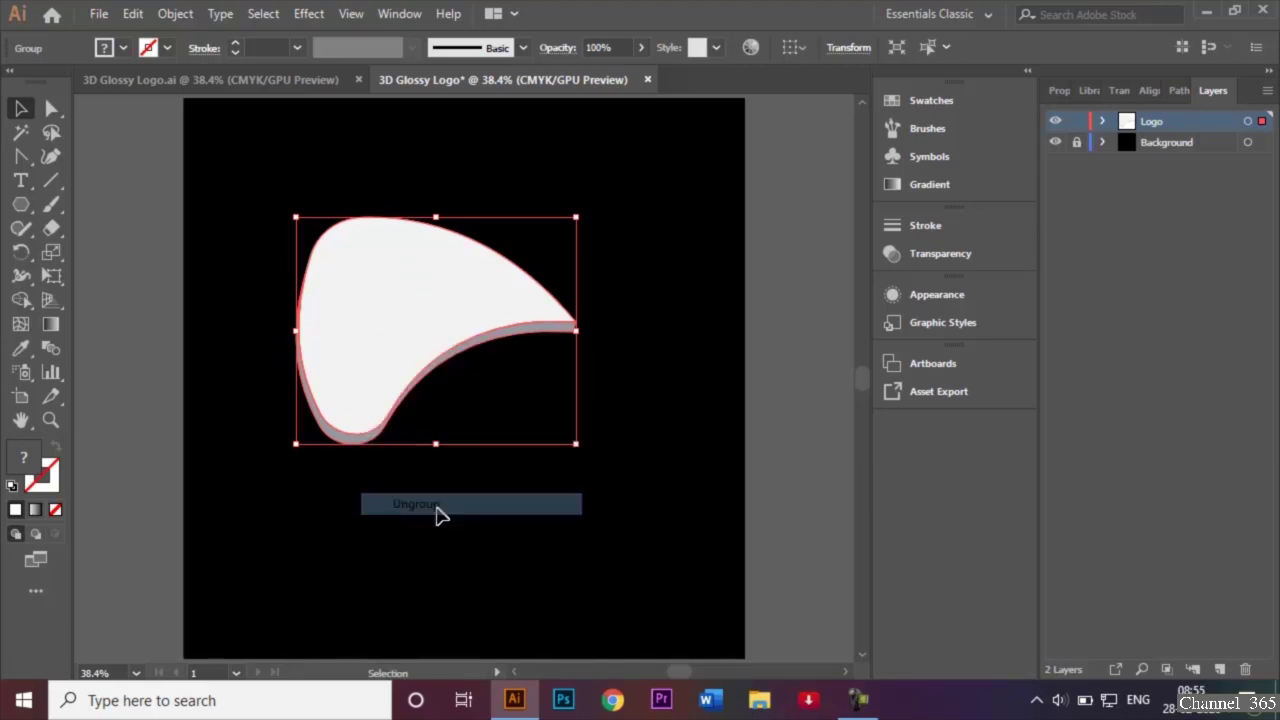
right_click(504, 500)
left_click(425, 620)
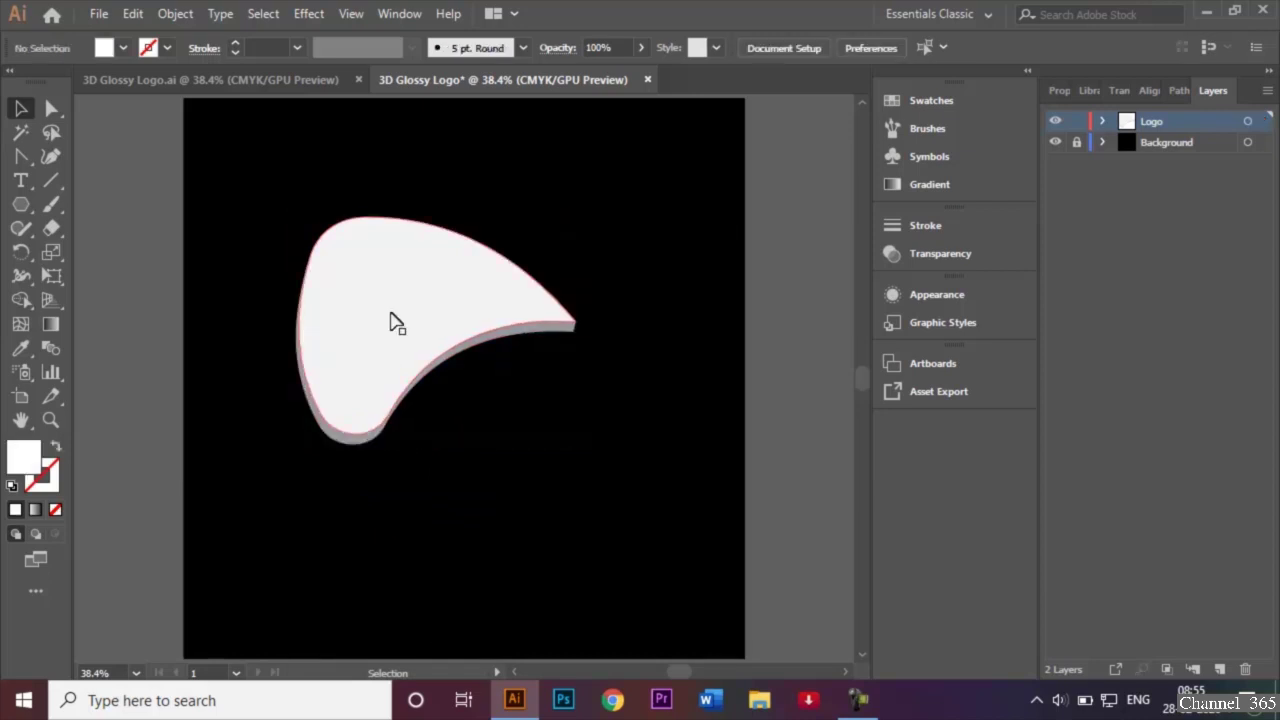
left_click(396, 320)
right_click(376, 330)
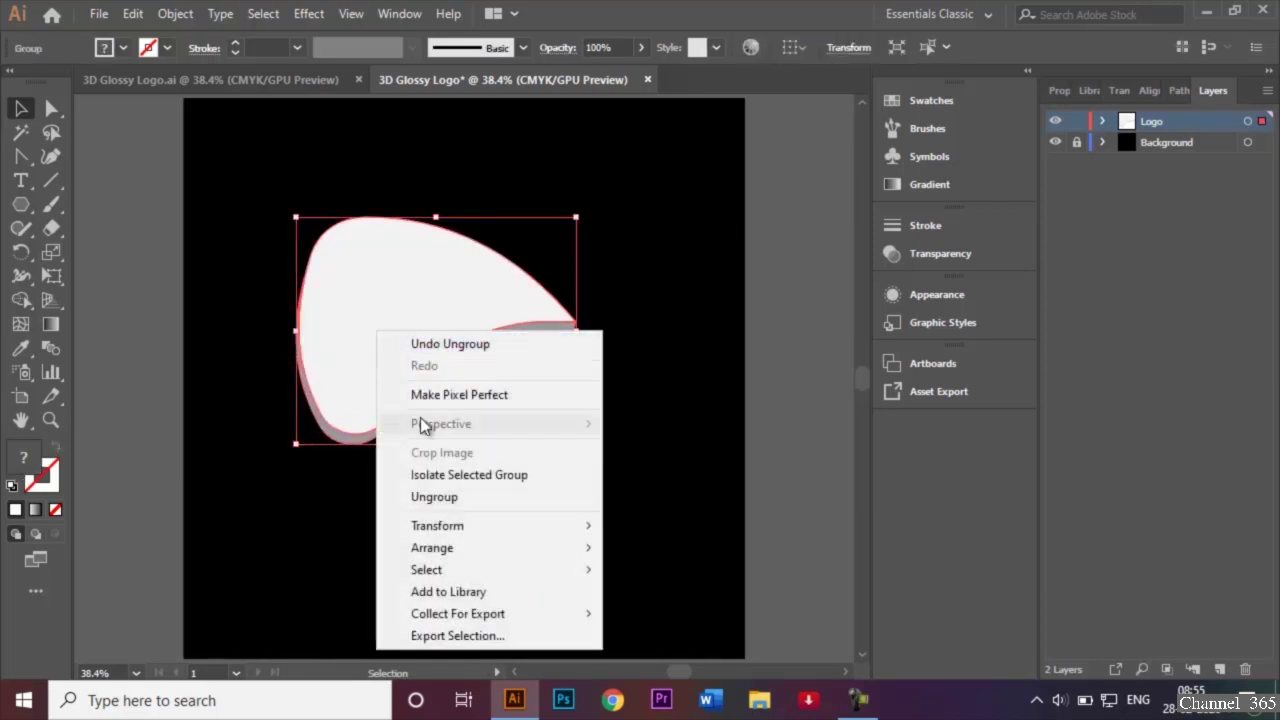
left_click(466, 497)
left_click(564, 536)
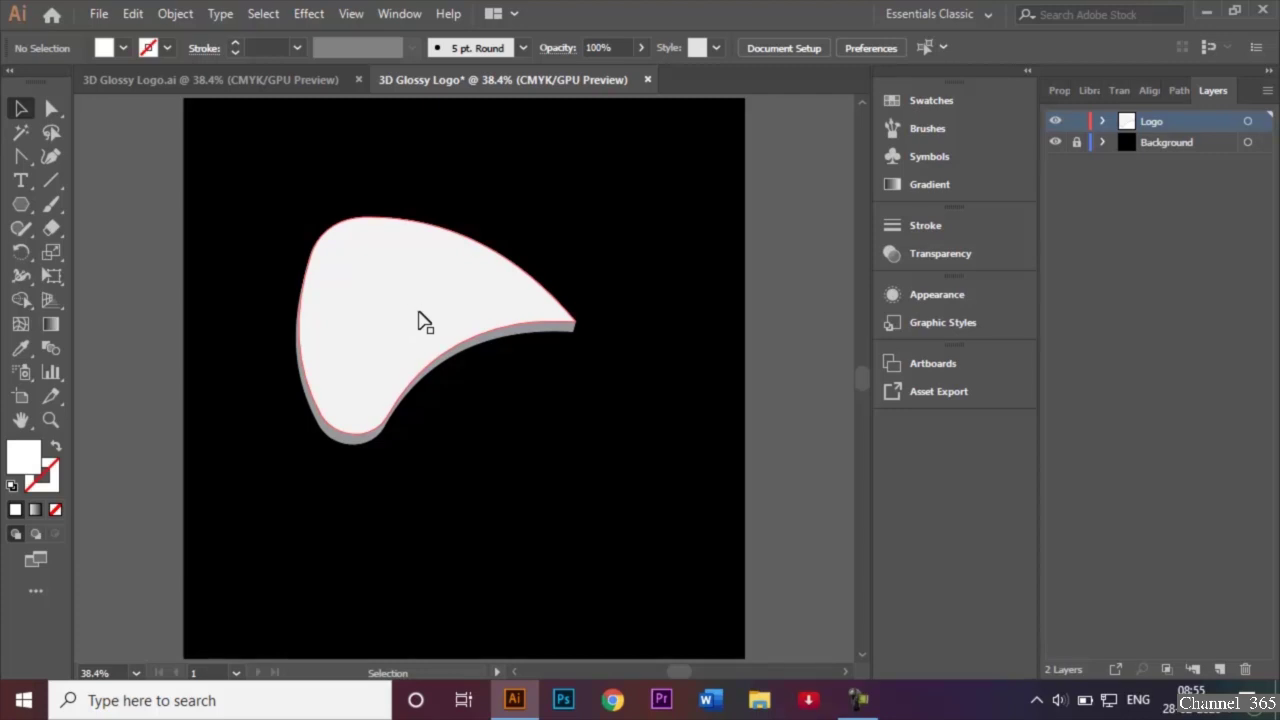
left_click(248, 76)
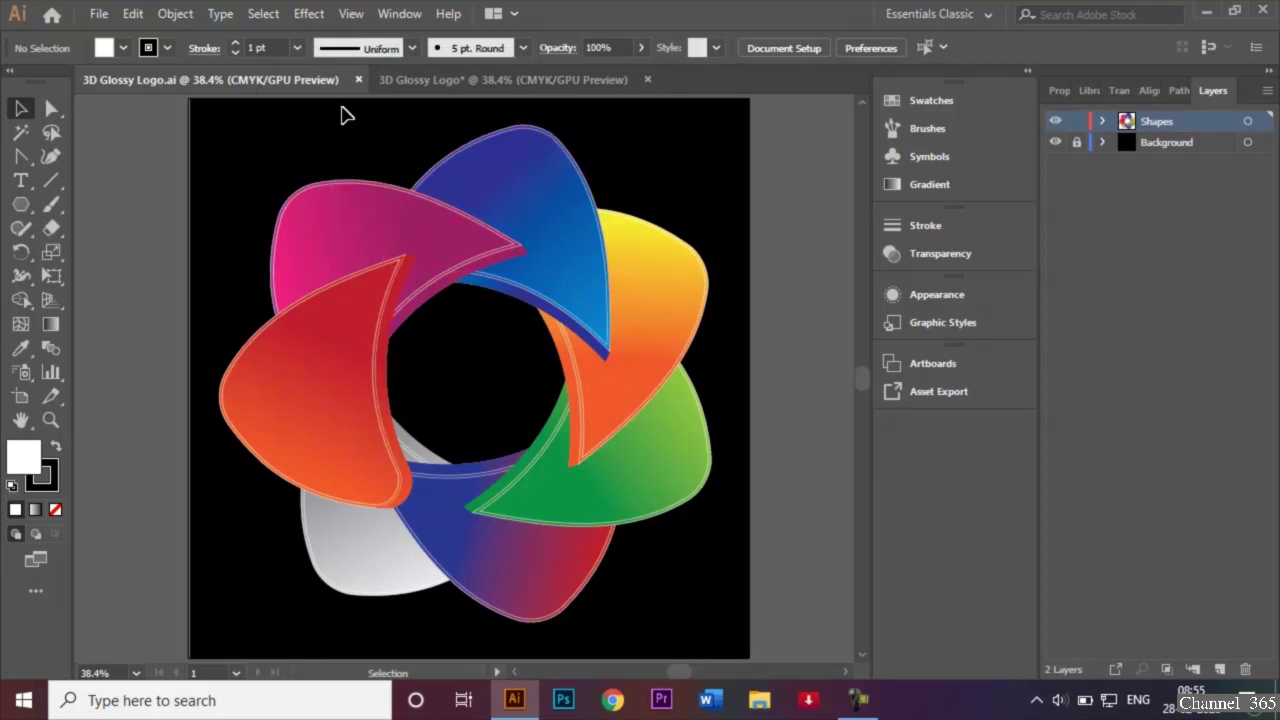
left_click(455, 82)
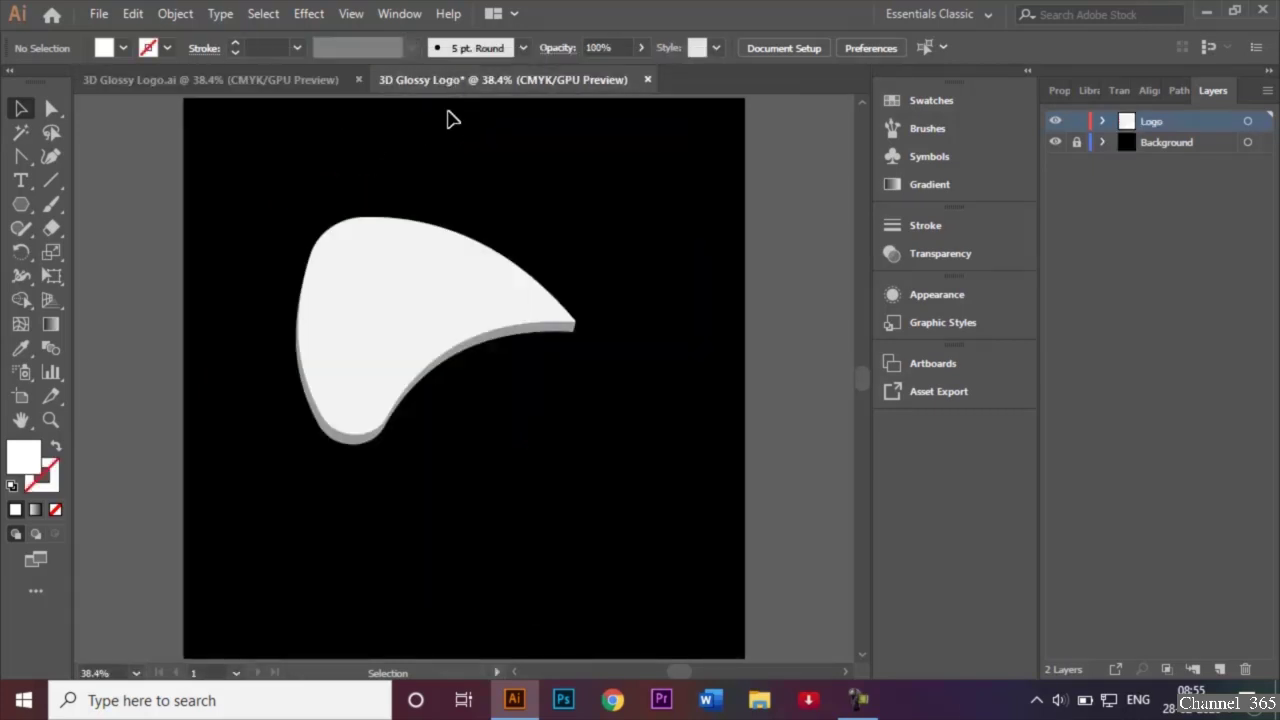
Open Offset Path on the white petal and preview a 5 px offset.
left_click(393, 290)
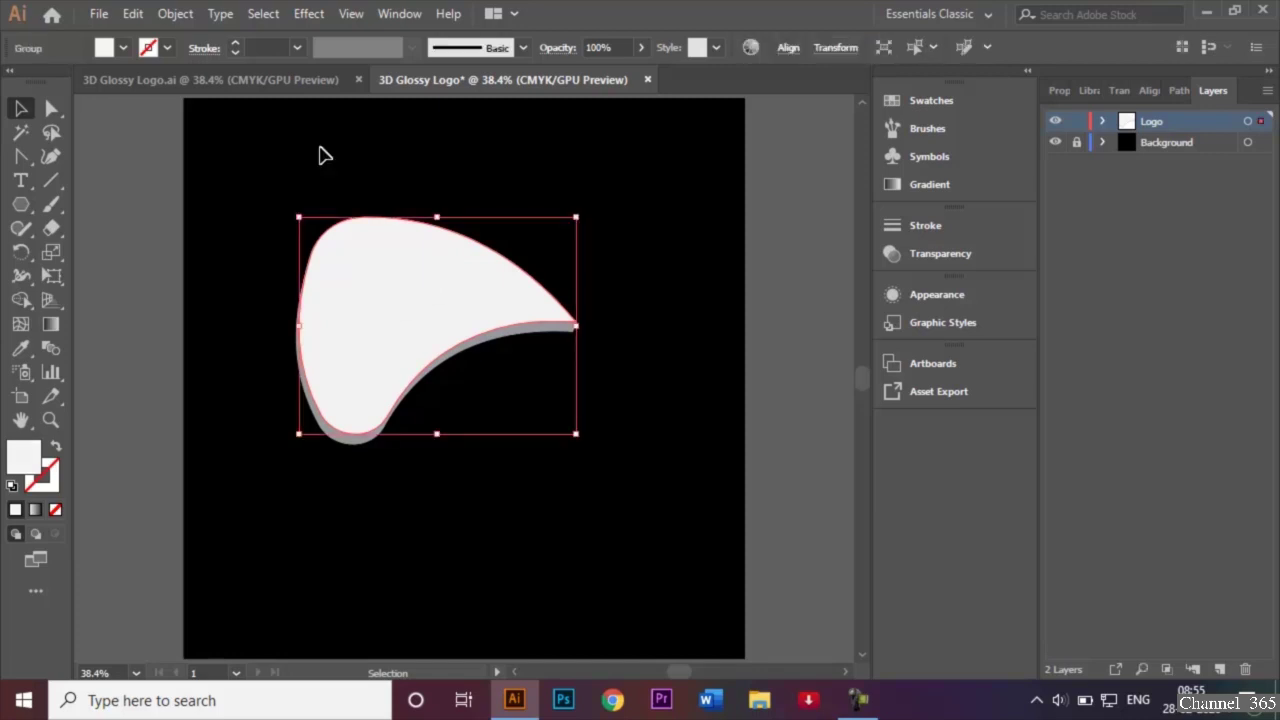
left_click(180, 12)
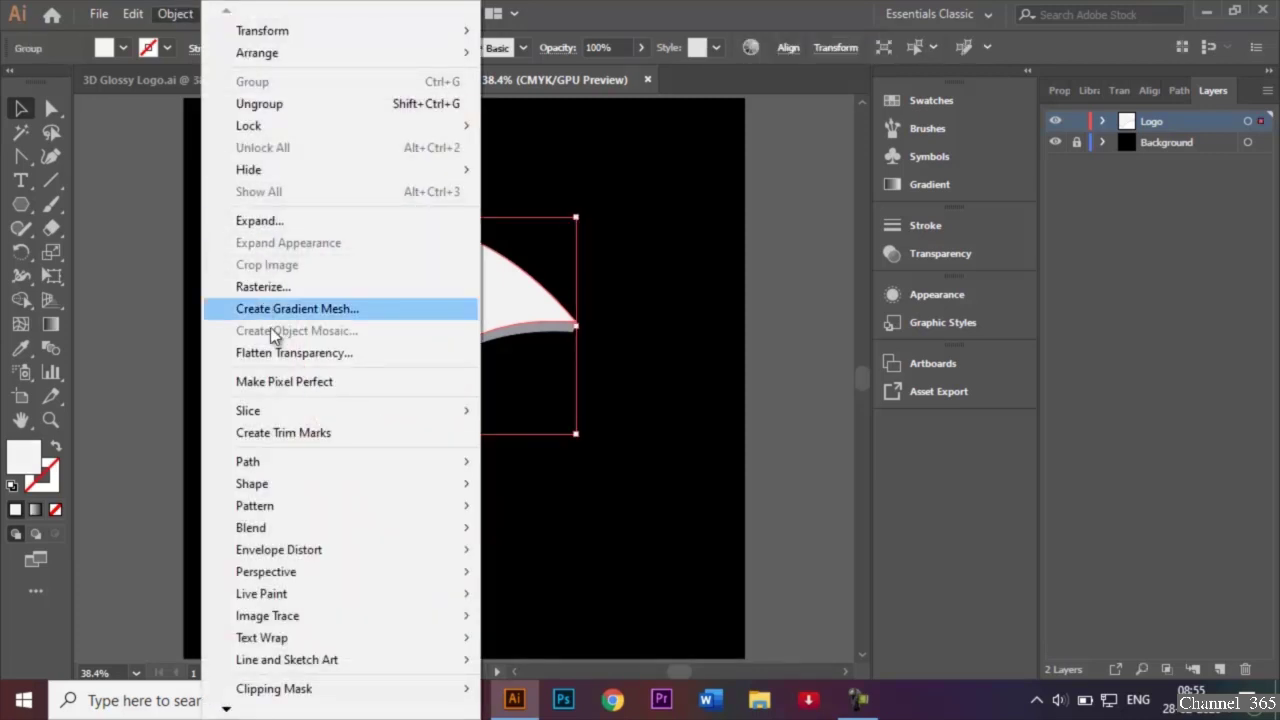
mouse_move(299, 461)
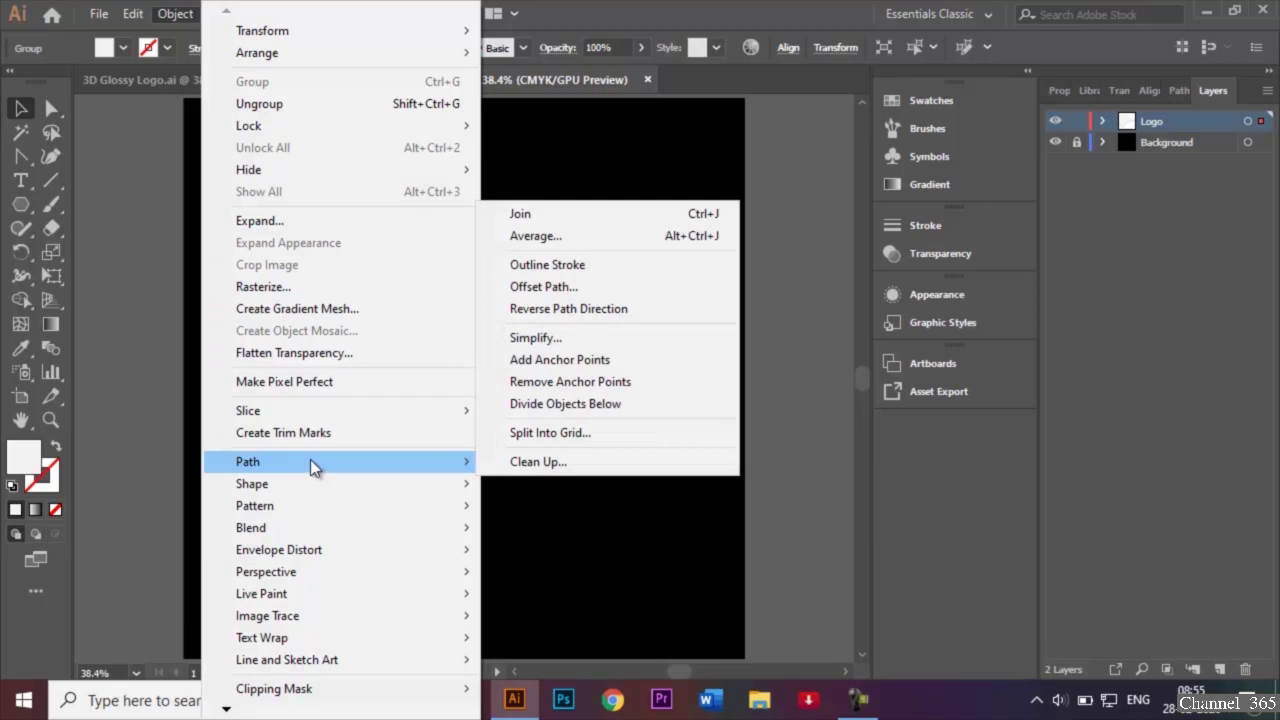
left_click(576, 295)
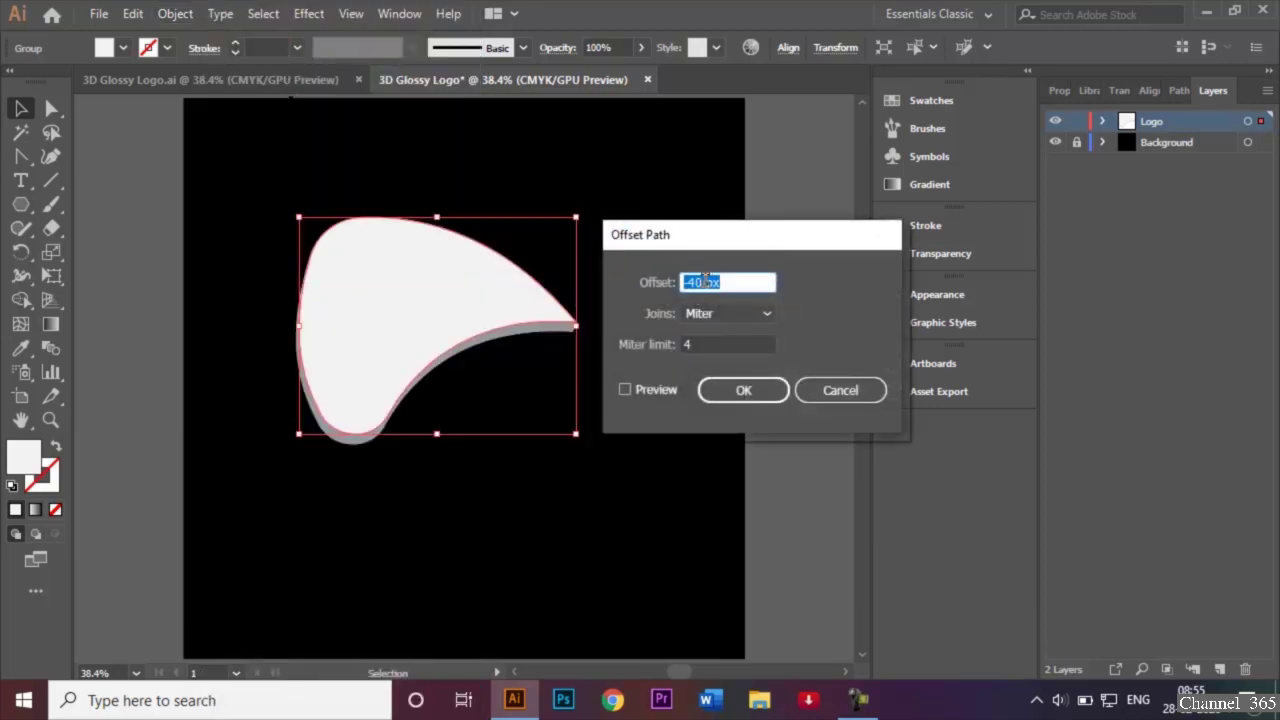
left_click(703, 282)
key("BackSpace")
key("BackSpace")
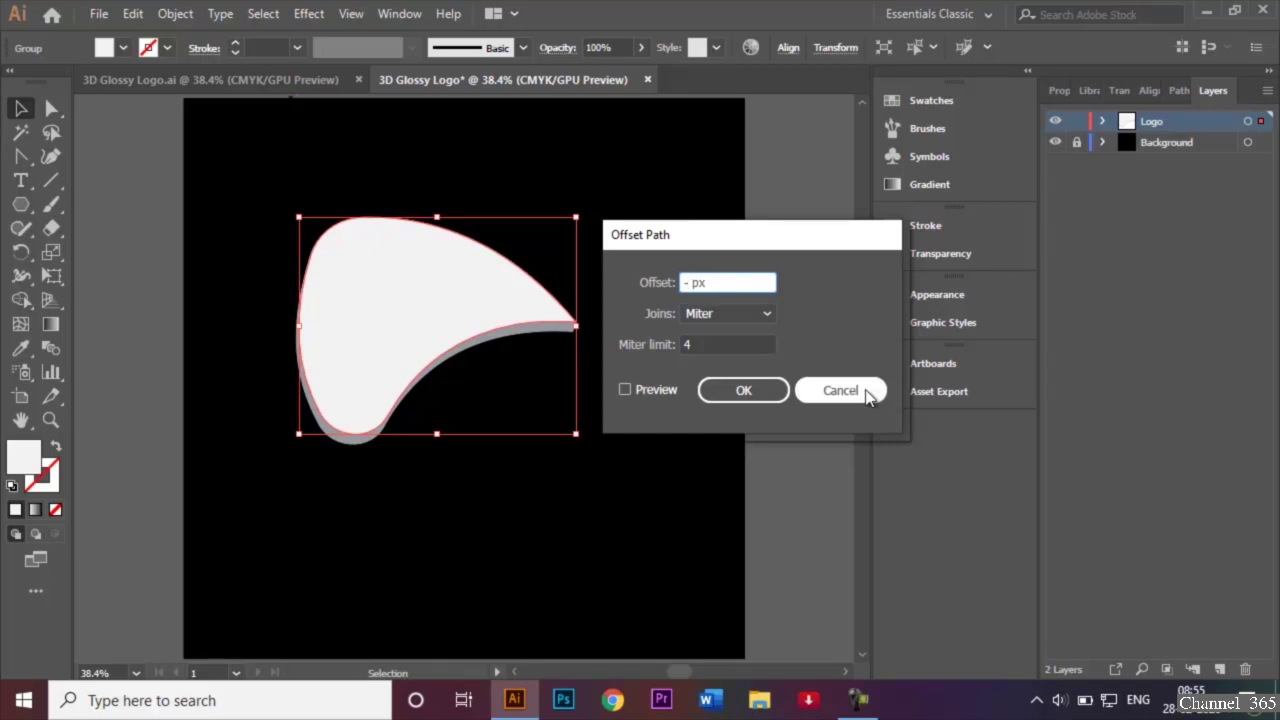
type("5")
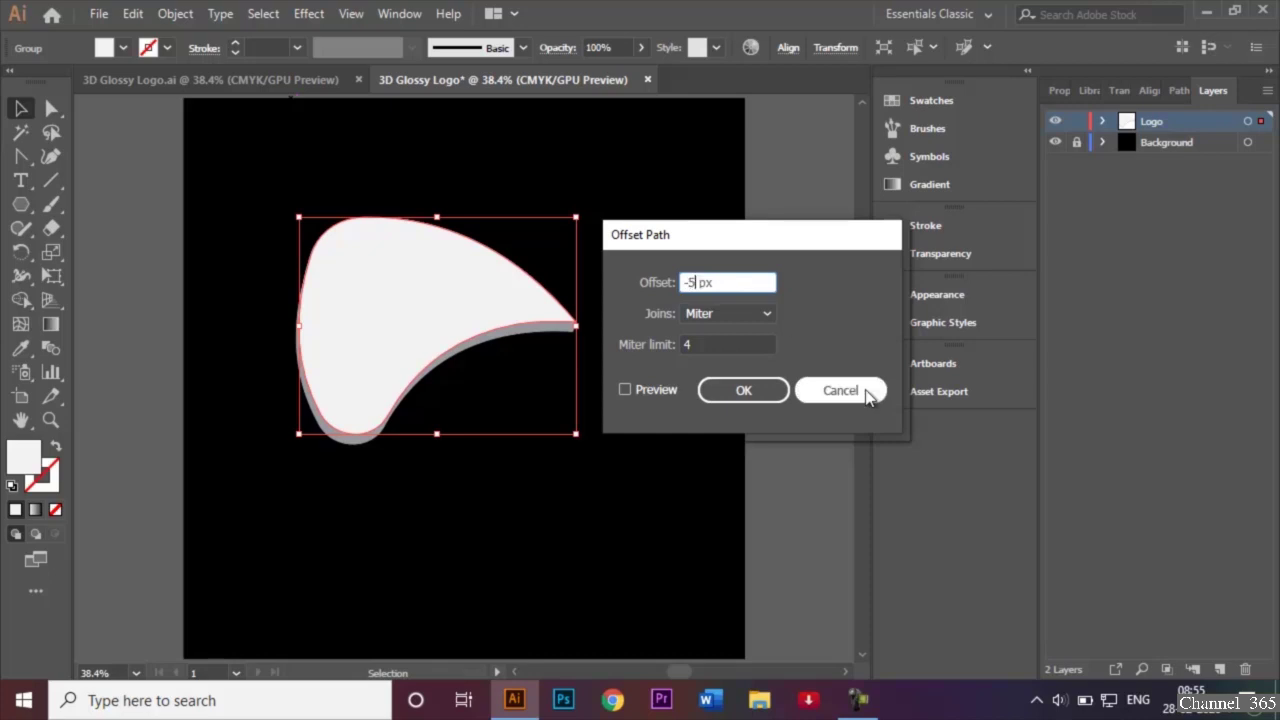
left_click(625, 390)
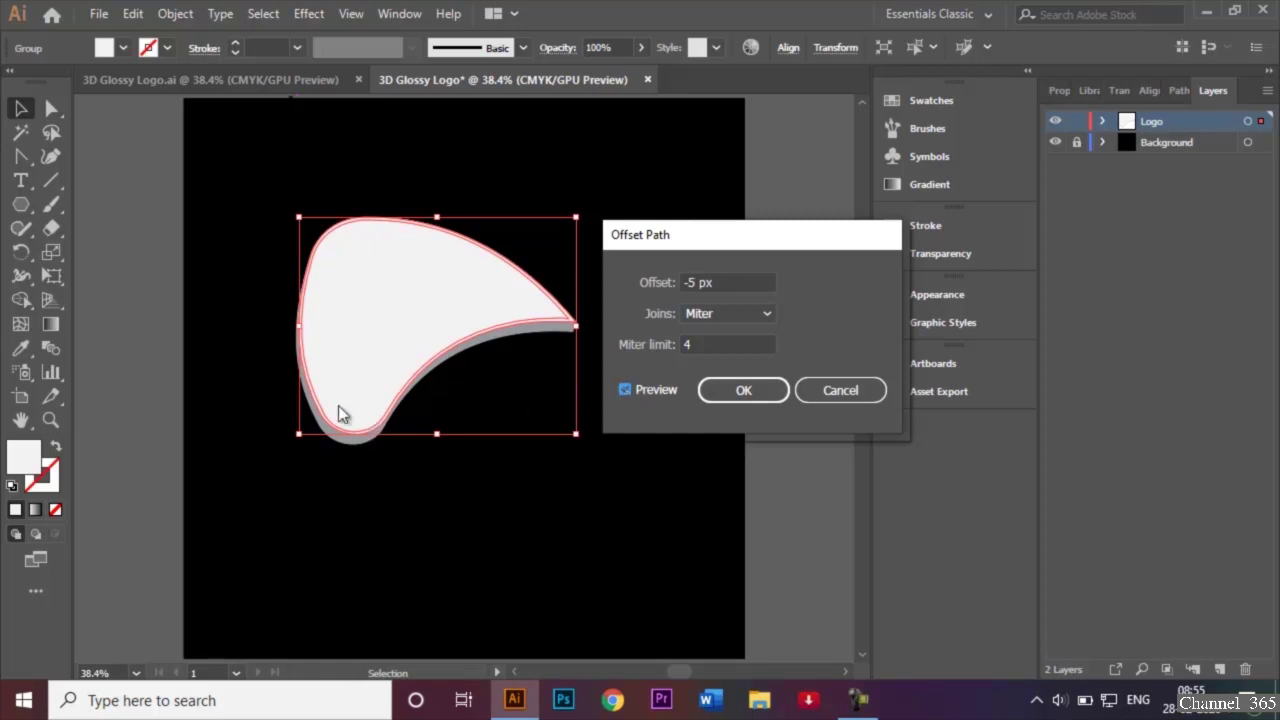
Change the offset to -10 px and create the inset outline.
left_click(695, 283)
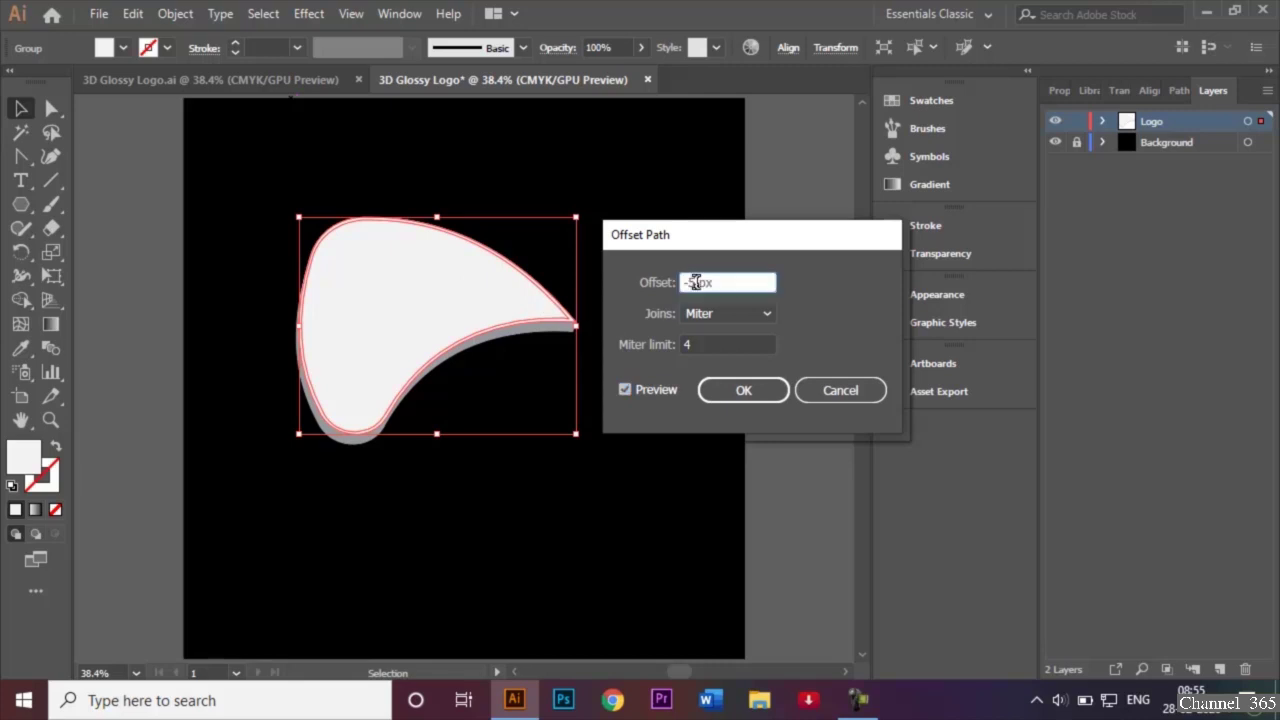
type("-10")
left_click(625, 390)
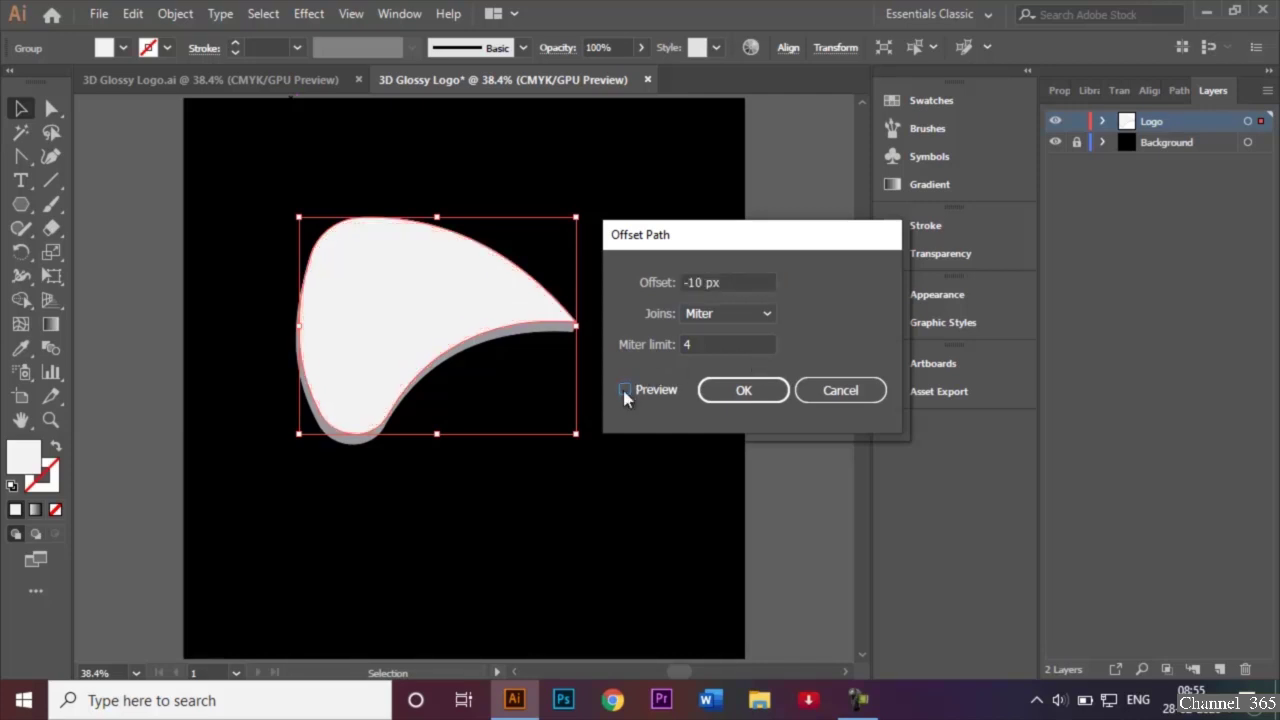
left_click(625, 391)
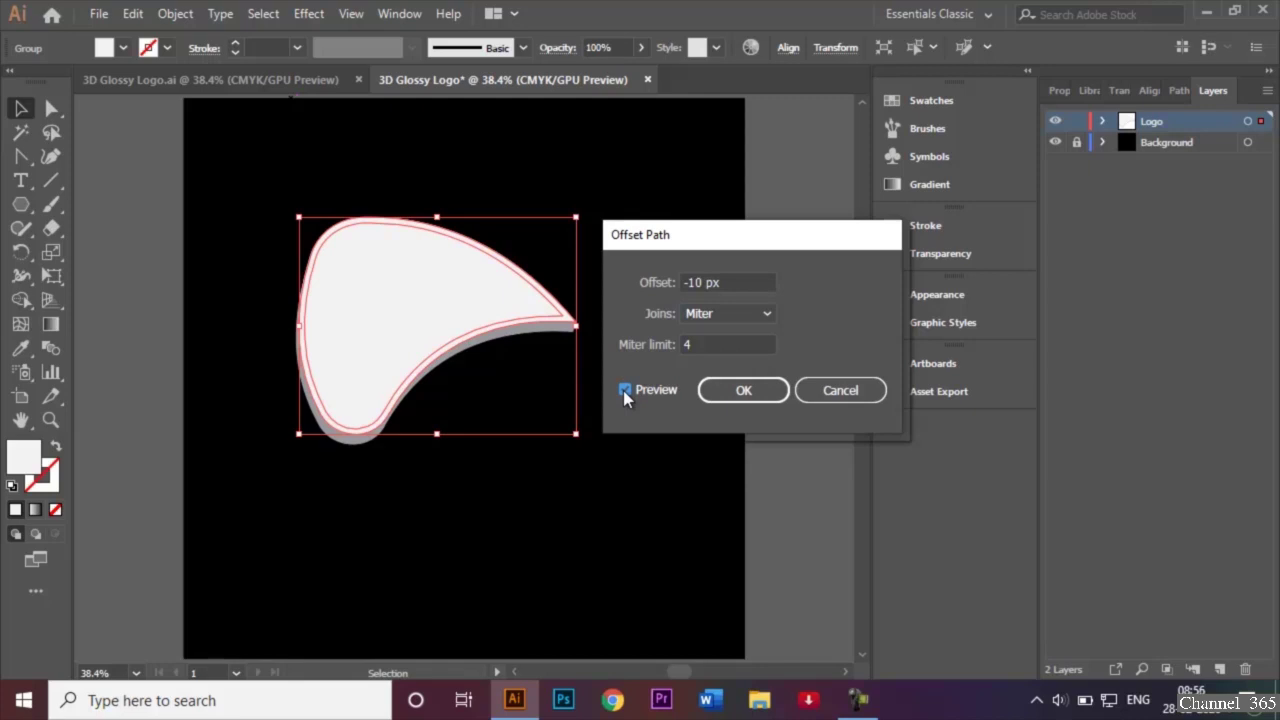
left_click(737, 400)
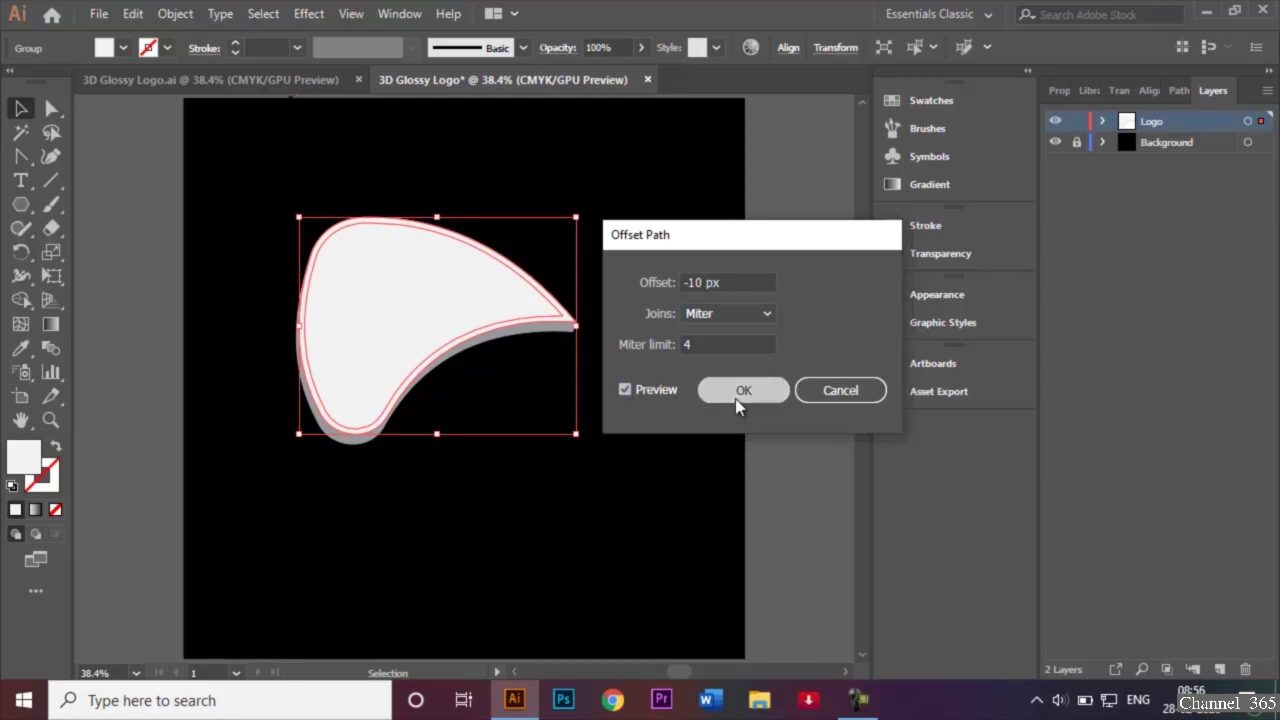
left_click(676, 397)
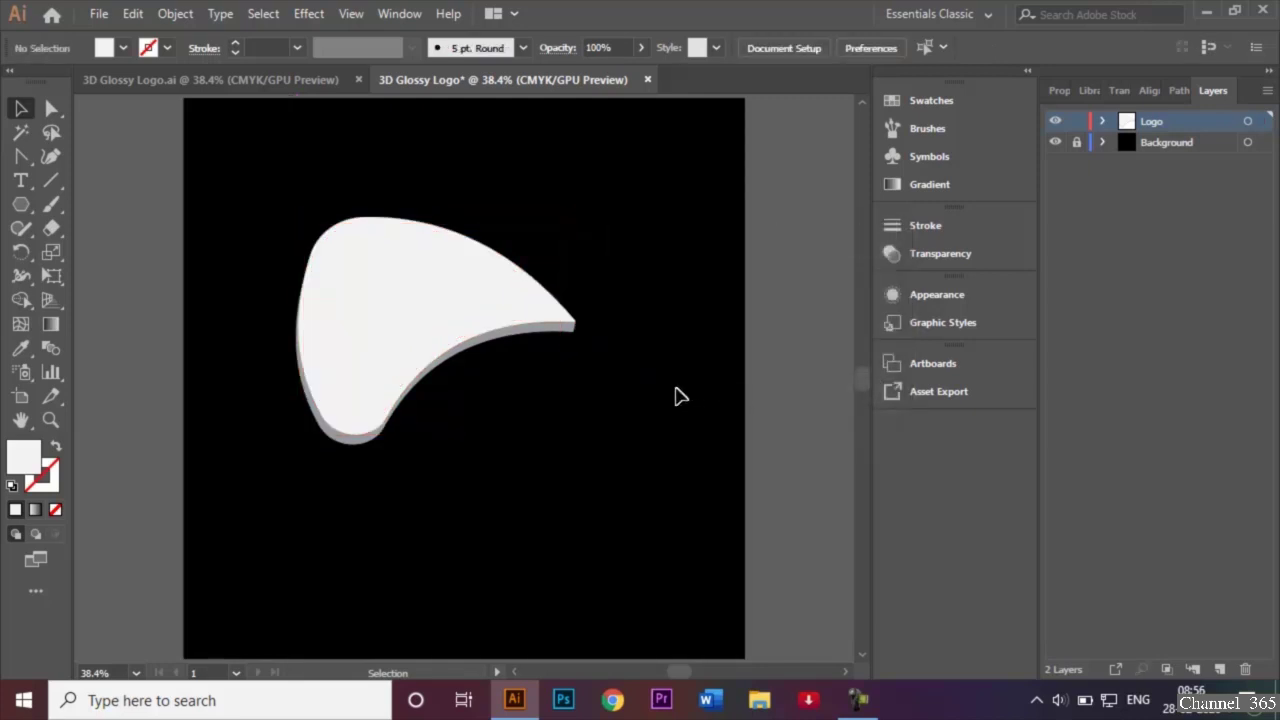
Ungroup the petal from its inset outline.
left_click(474, 251)
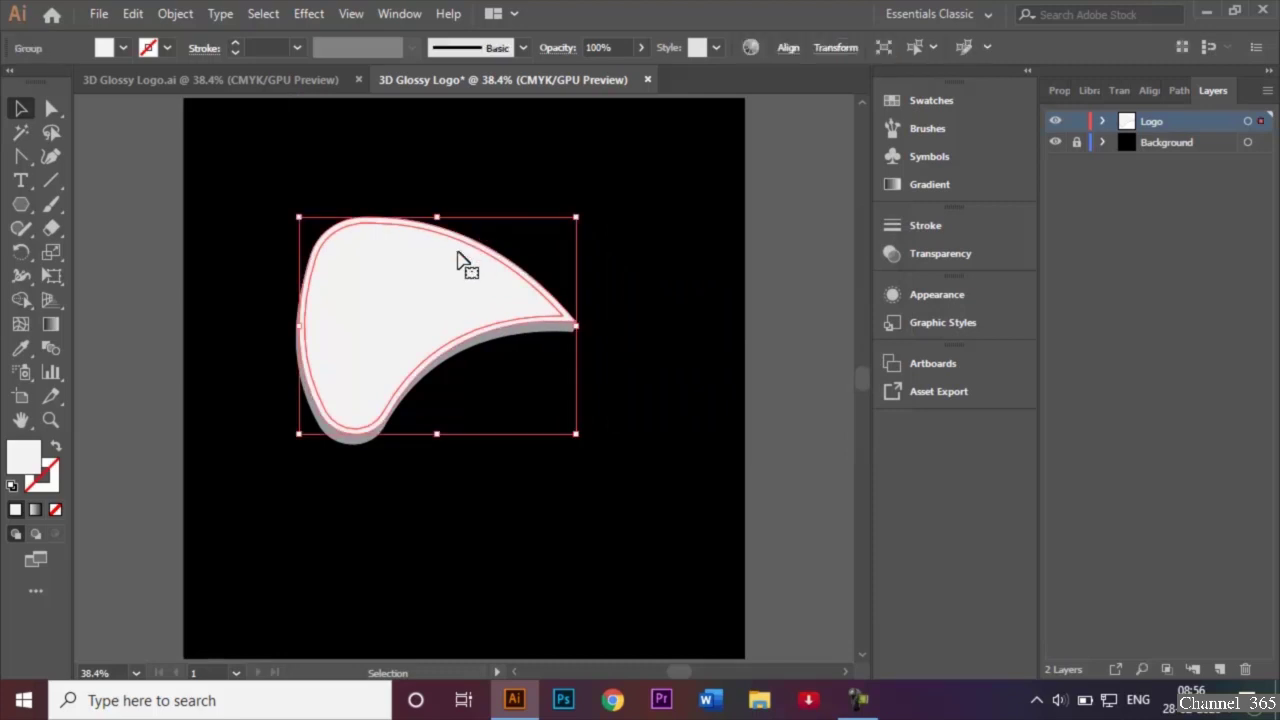
right_click(420, 288)
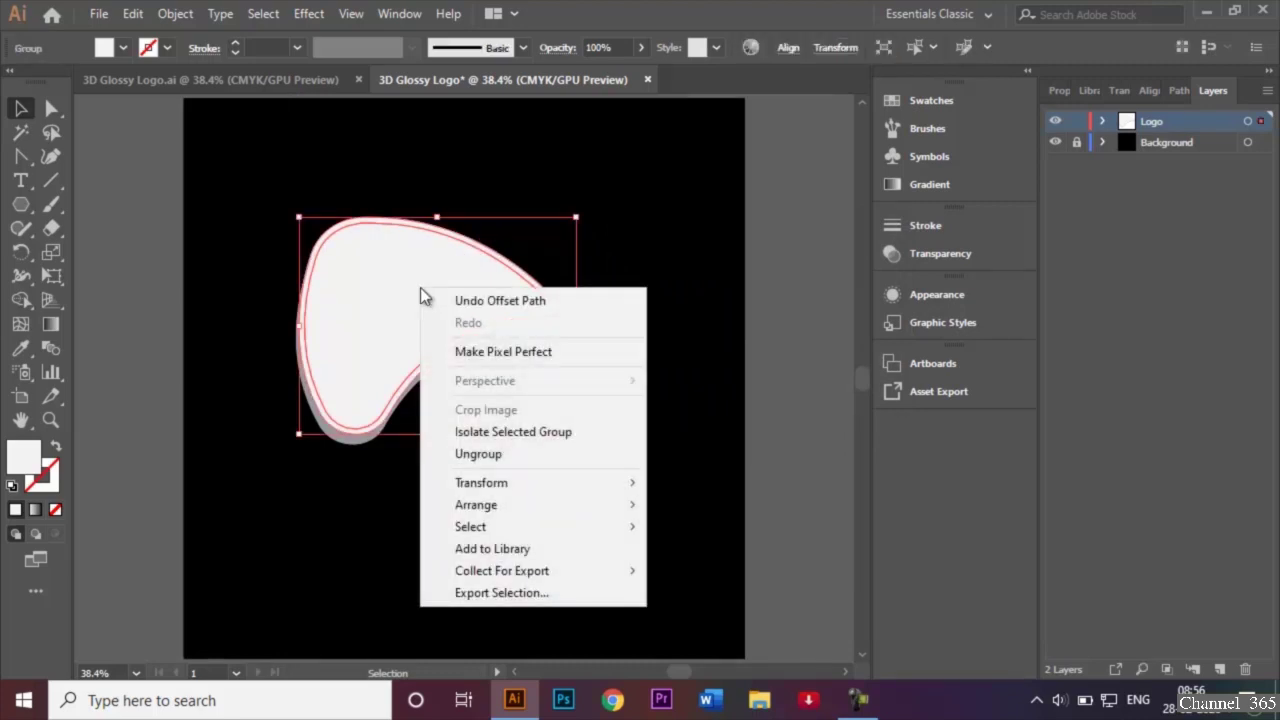
left_click(485, 454)
left_click(460, 489)
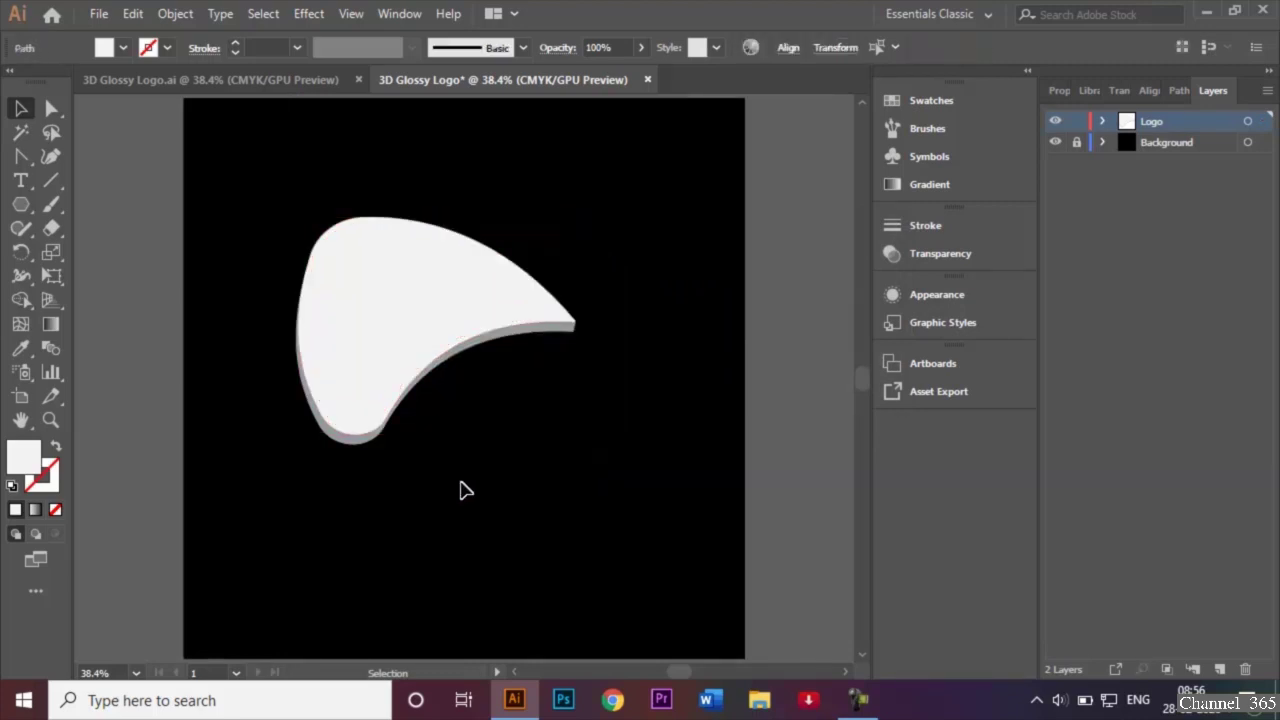
Fill the top petal shape with a white-to-black linear gradient.
left_click(390, 333)
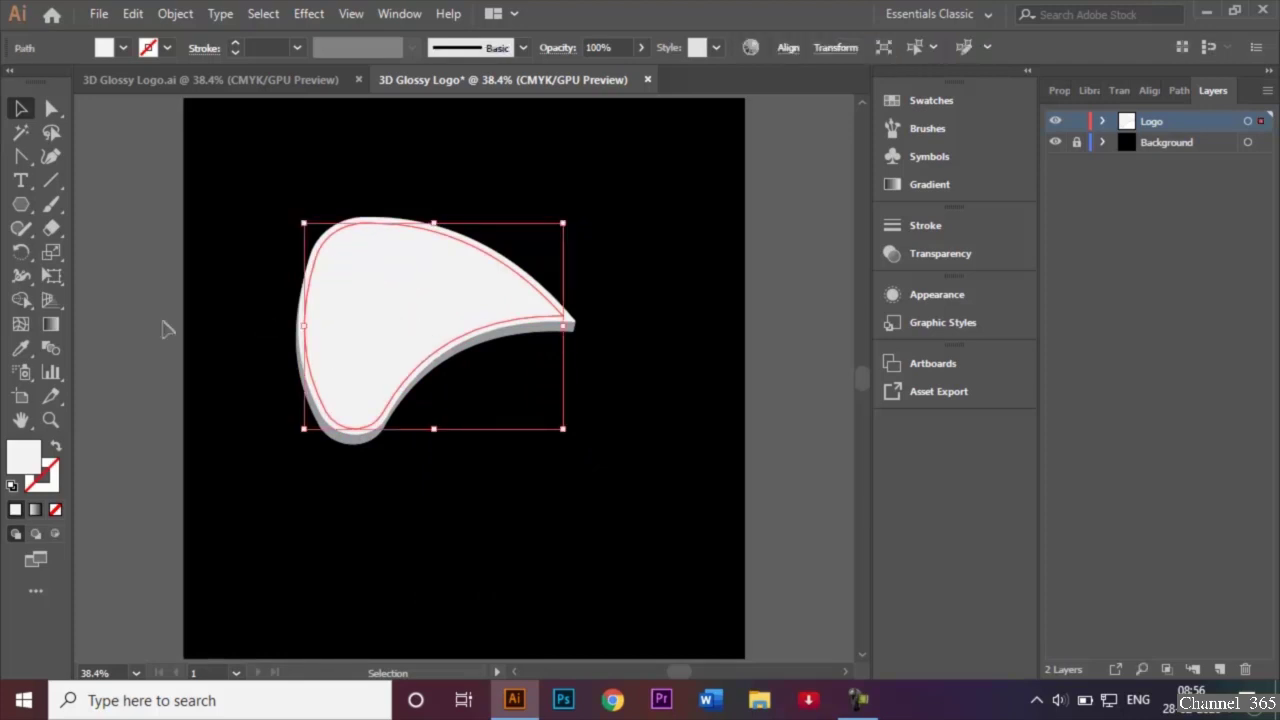
left_click(51, 326)
double_click(51, 326)
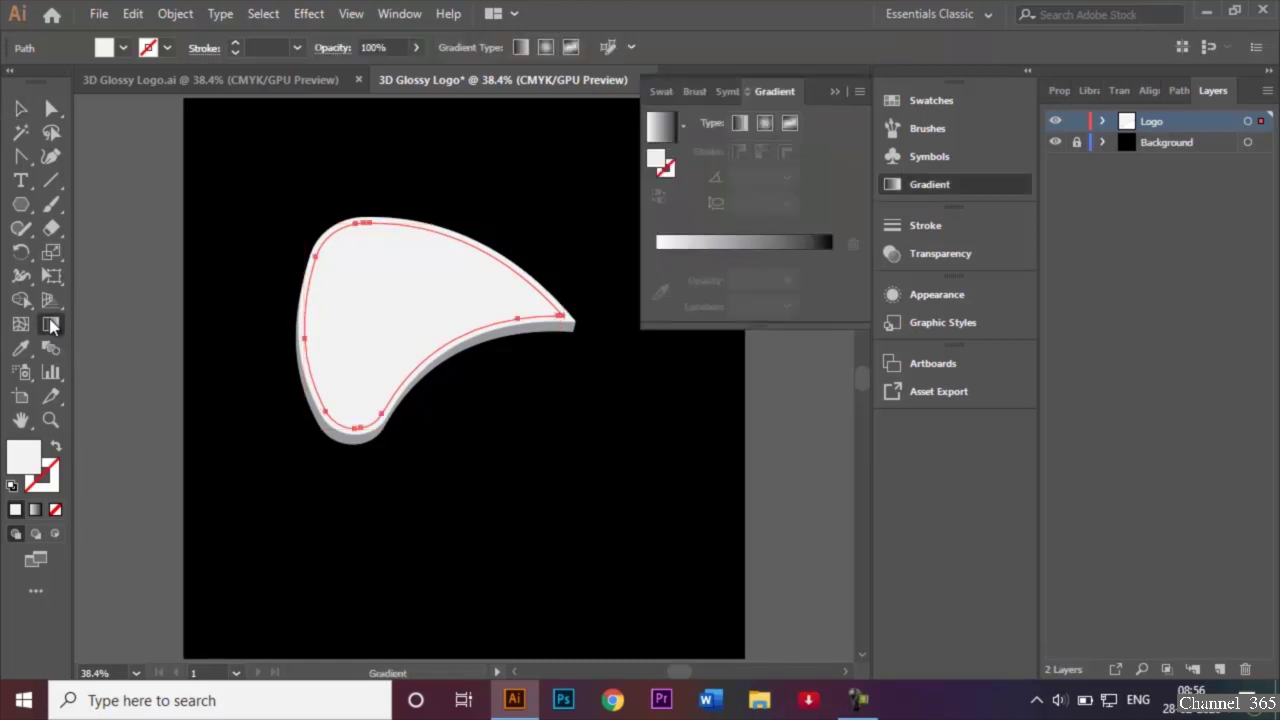
left_click(740, 122)
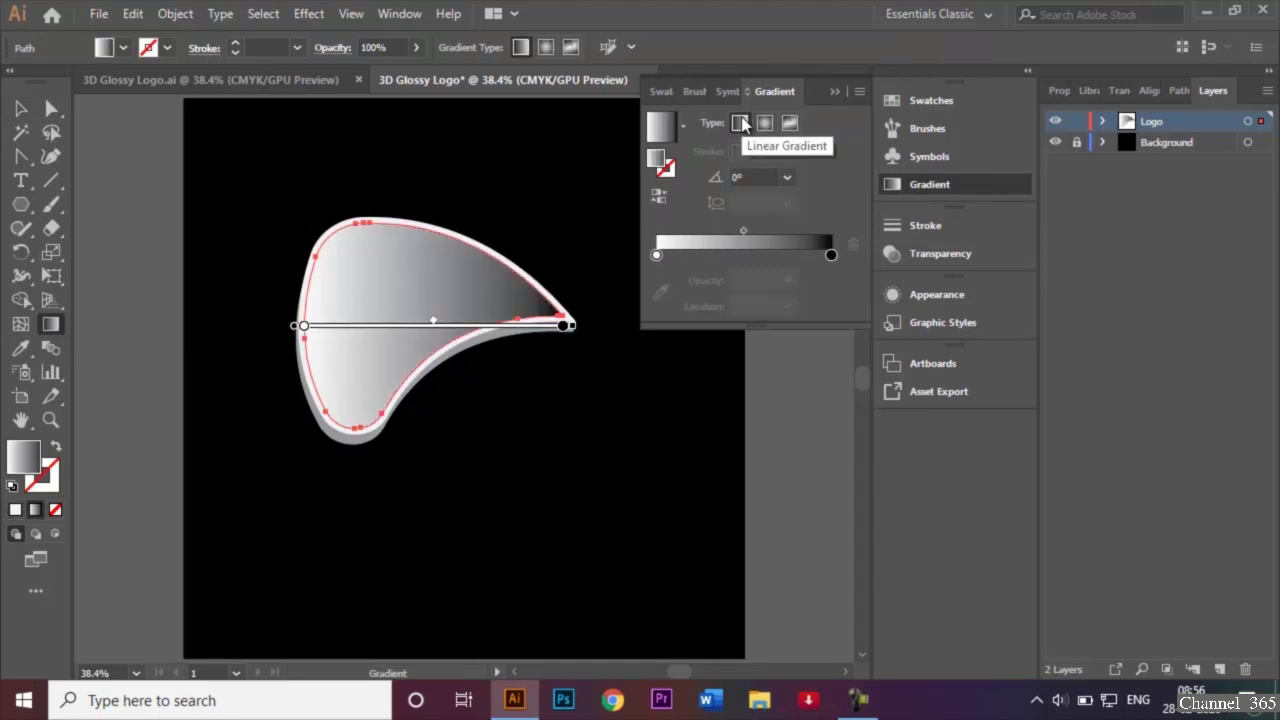
Color the left gradient stop cyan and the right stop dark blue.
double_click(656, 256)
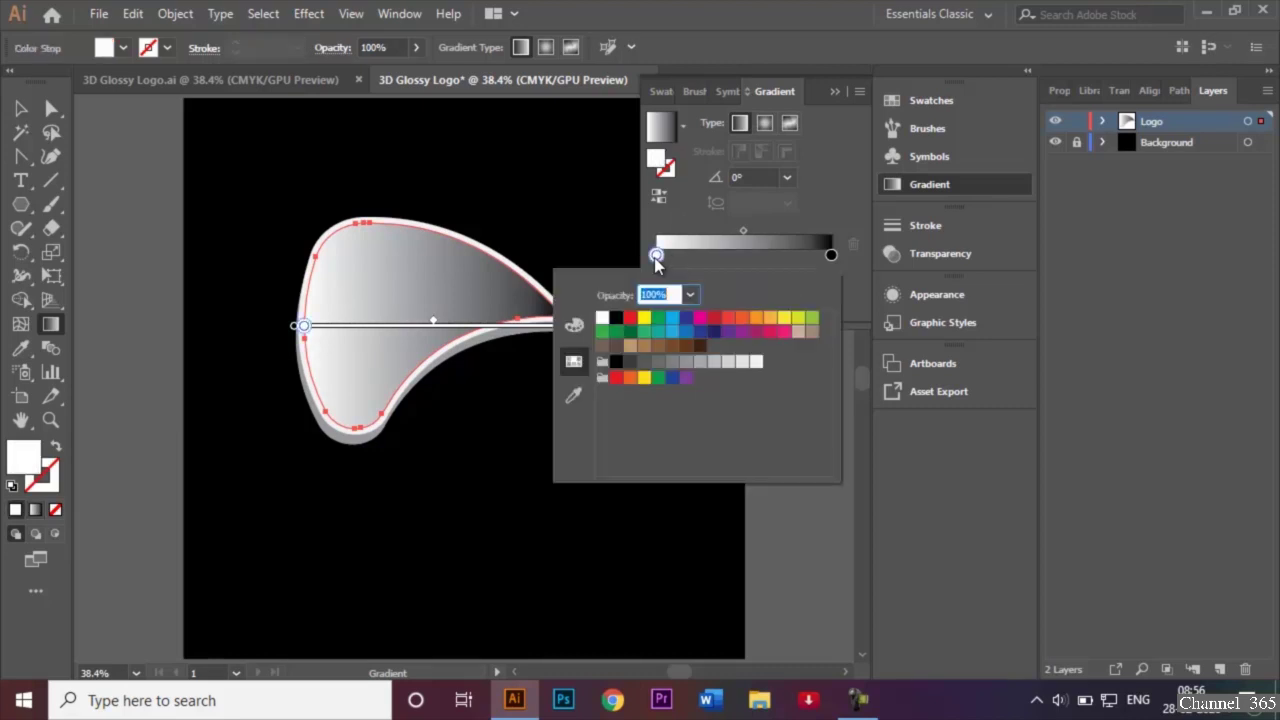
left_click(673, 318)
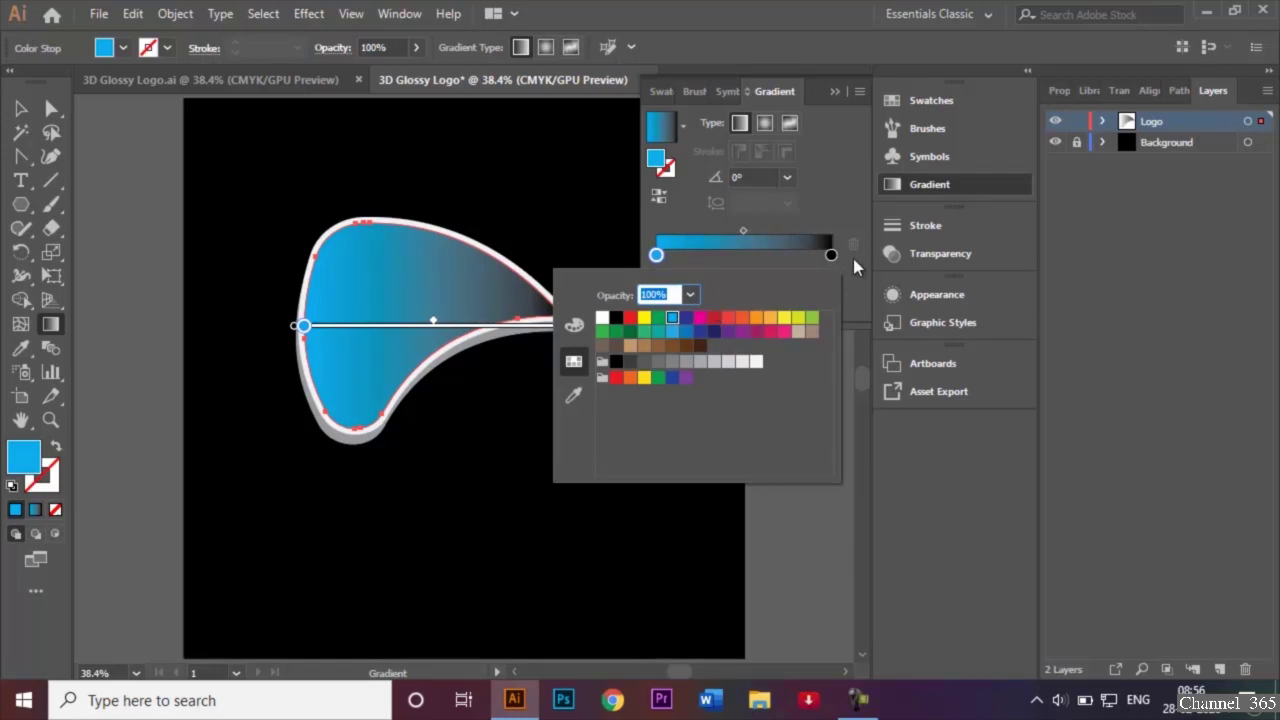
left_click(832, 256)
double_click(832, 256)
left_click(686, 319)
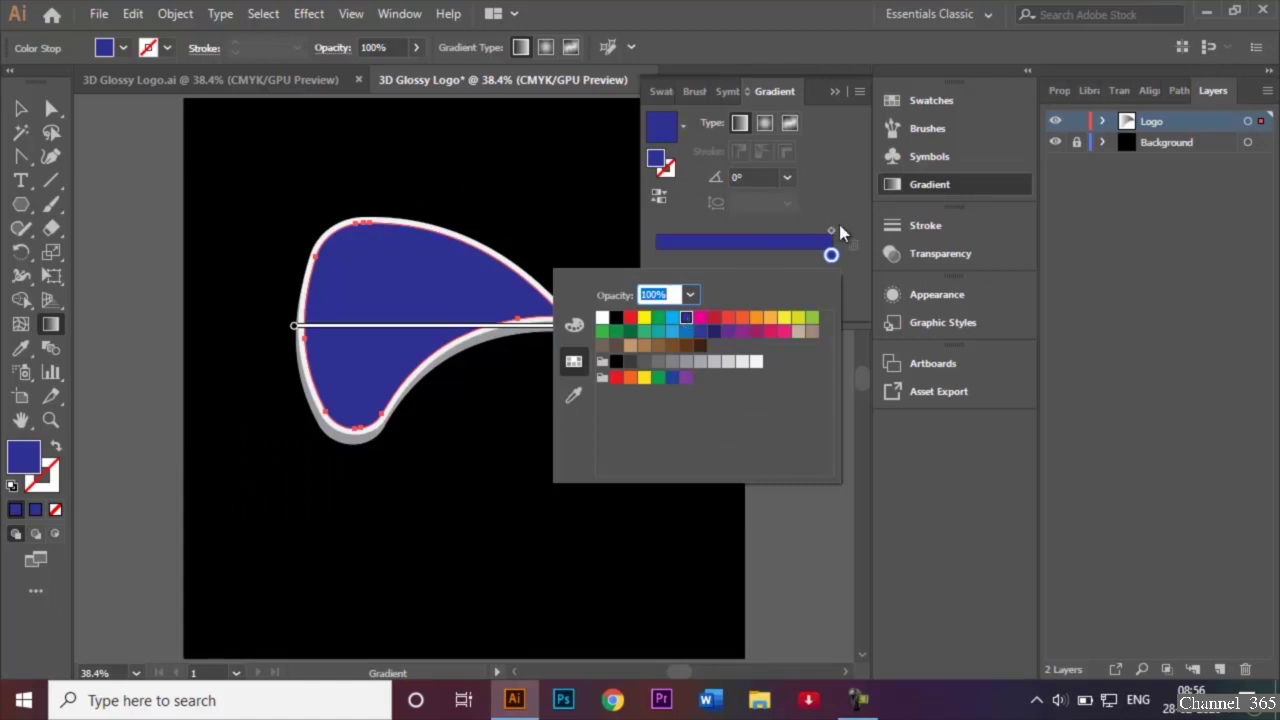
left_click(832, 229)
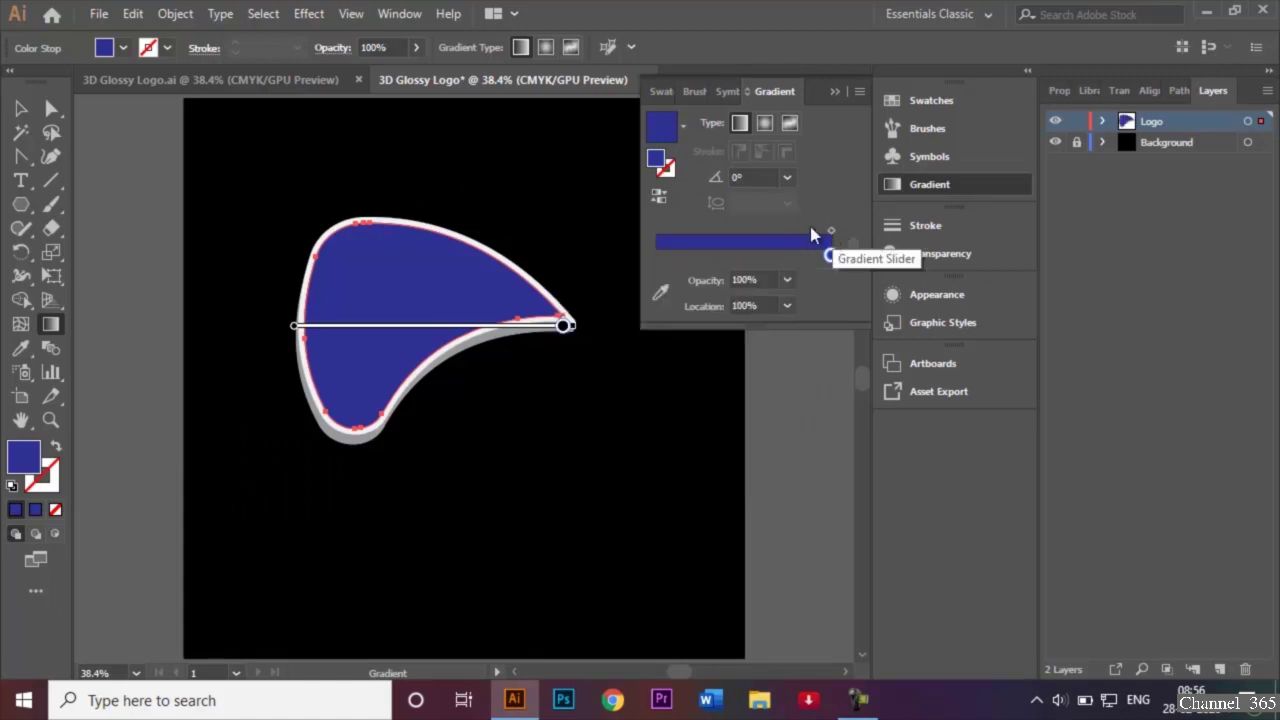
left_click_drag(823, 229, 688, 258)
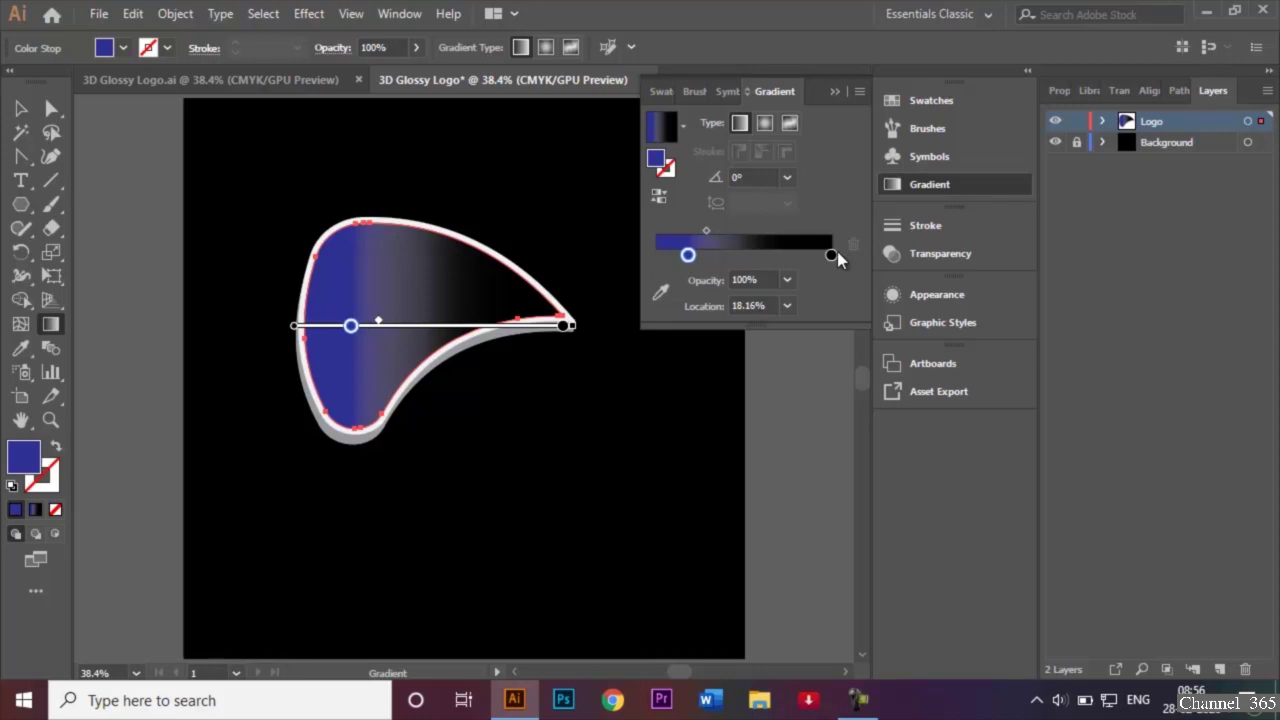
Make the left gradient stop cyan again.
double_click(831, 255)
left_click(830, 202)
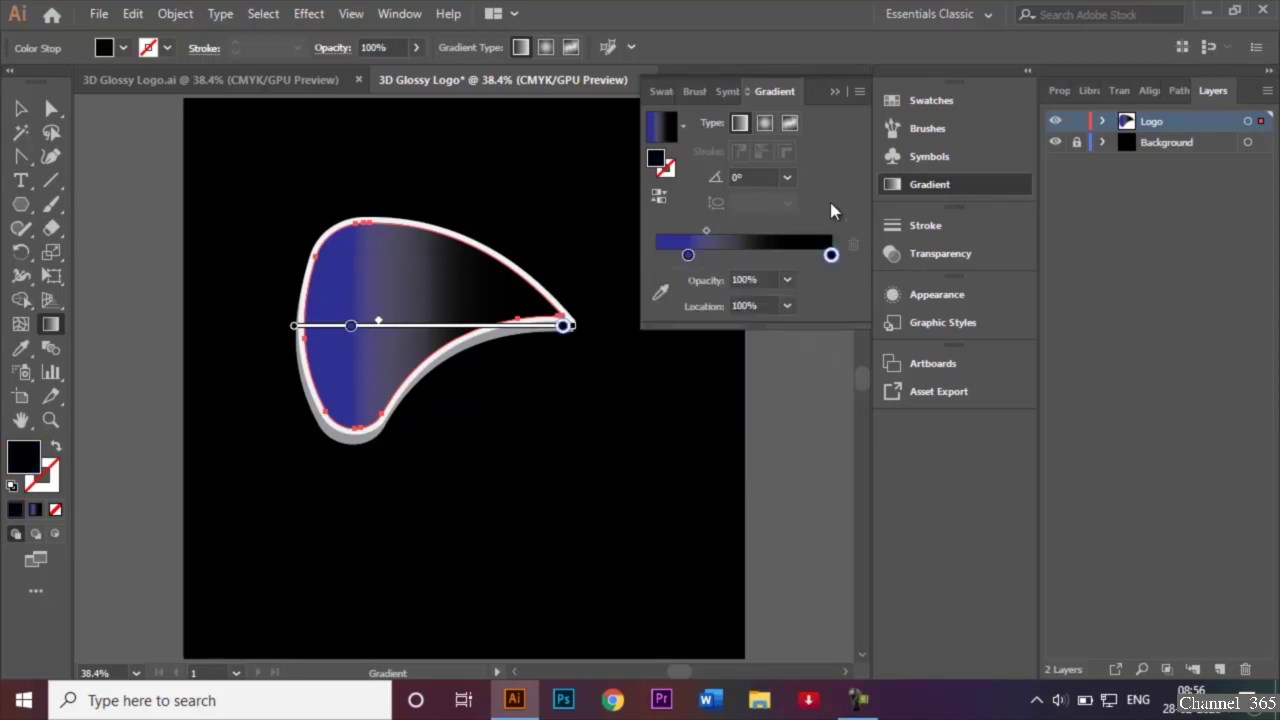
double_click(688, 256)
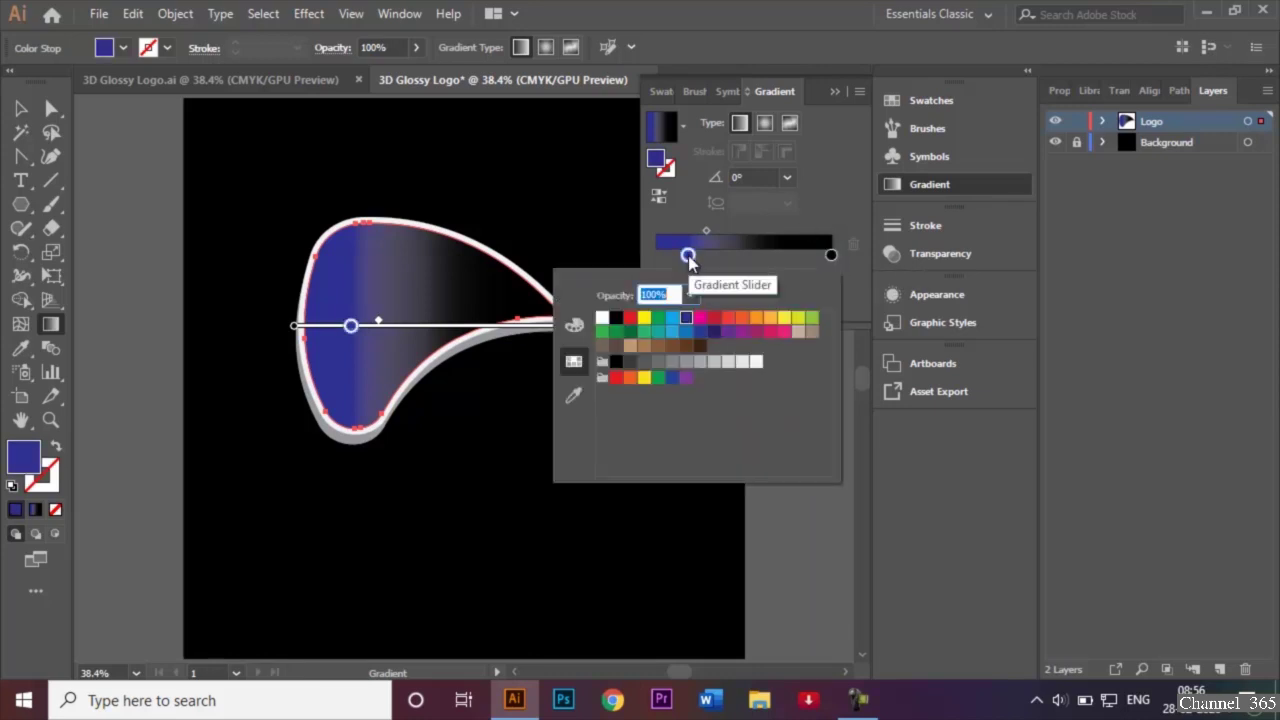
left_click(672, 317)
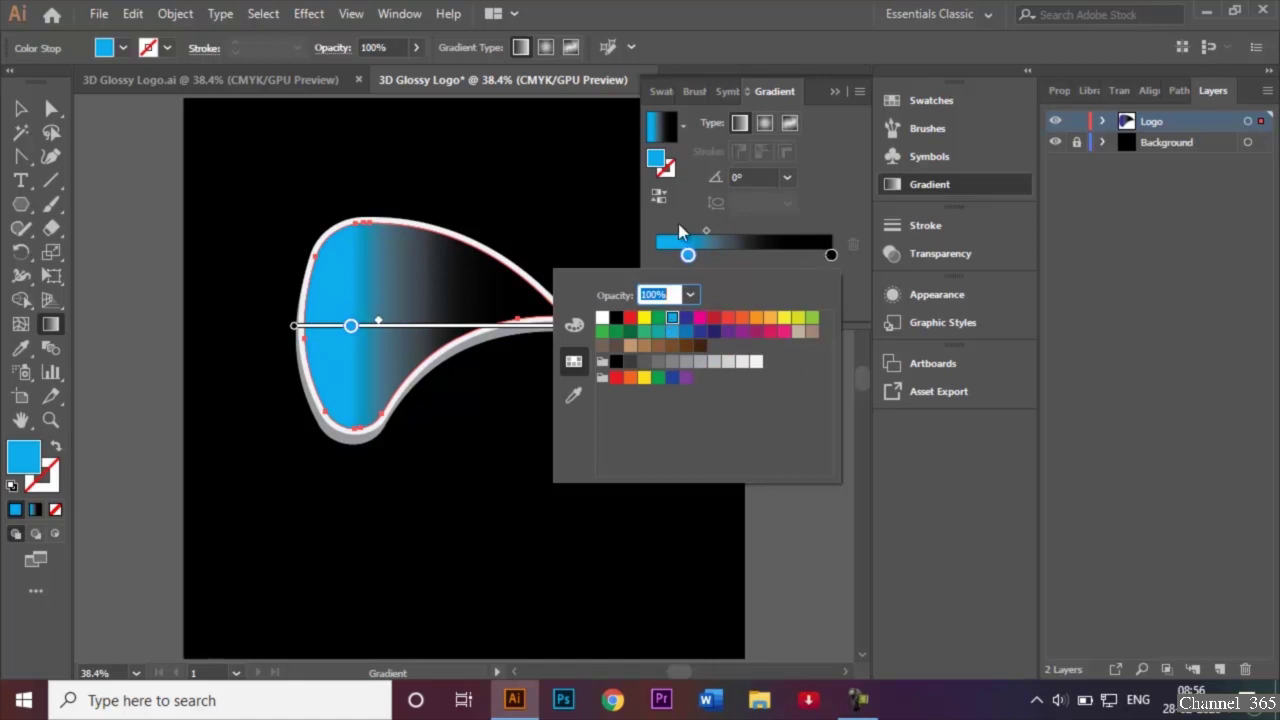
key("Escape")
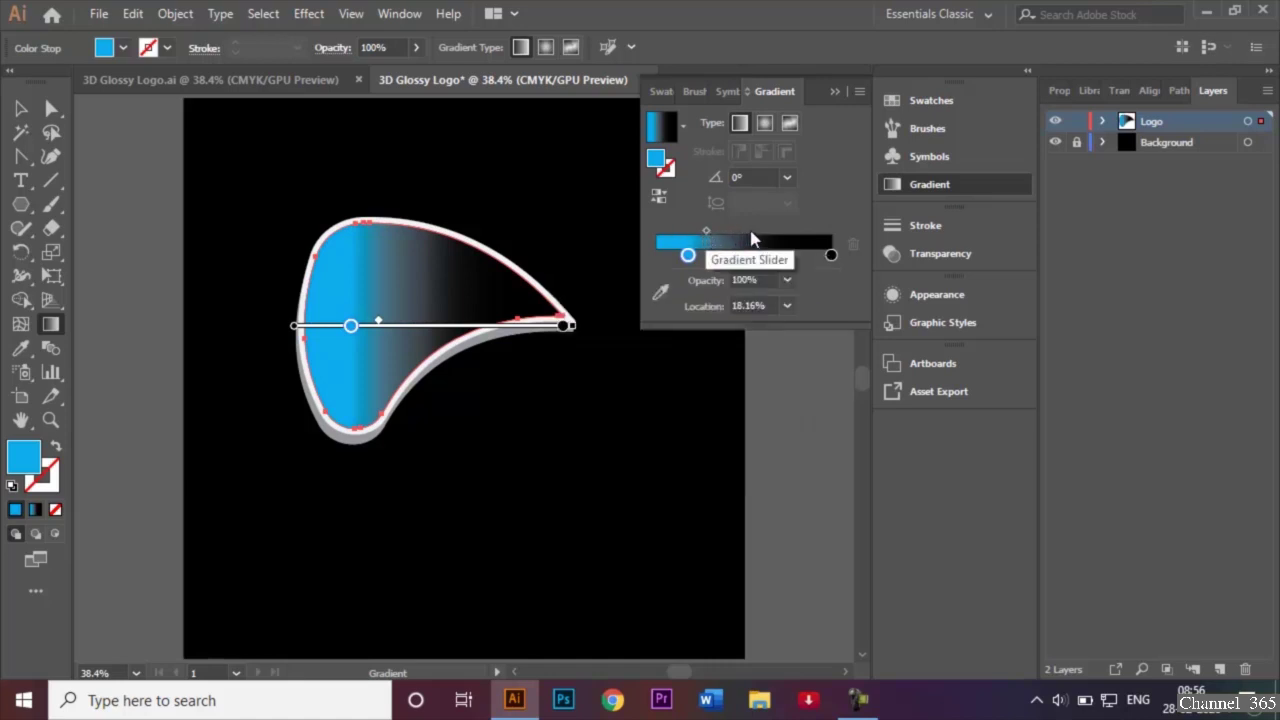
Return the end stop to the far right, color it dark blue, and ease the midpoint to about 43%.
double_click(826, 255)
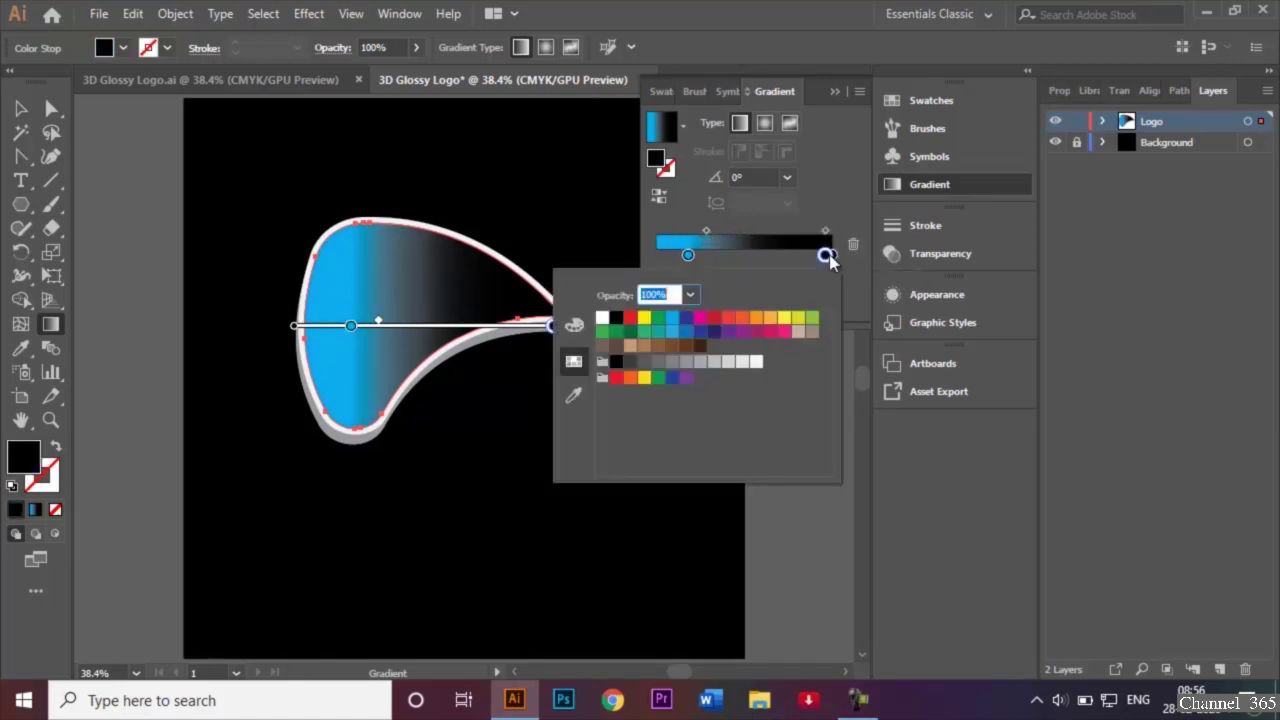
key("Escape")
left_click_drag(826, 255, 833, 255)
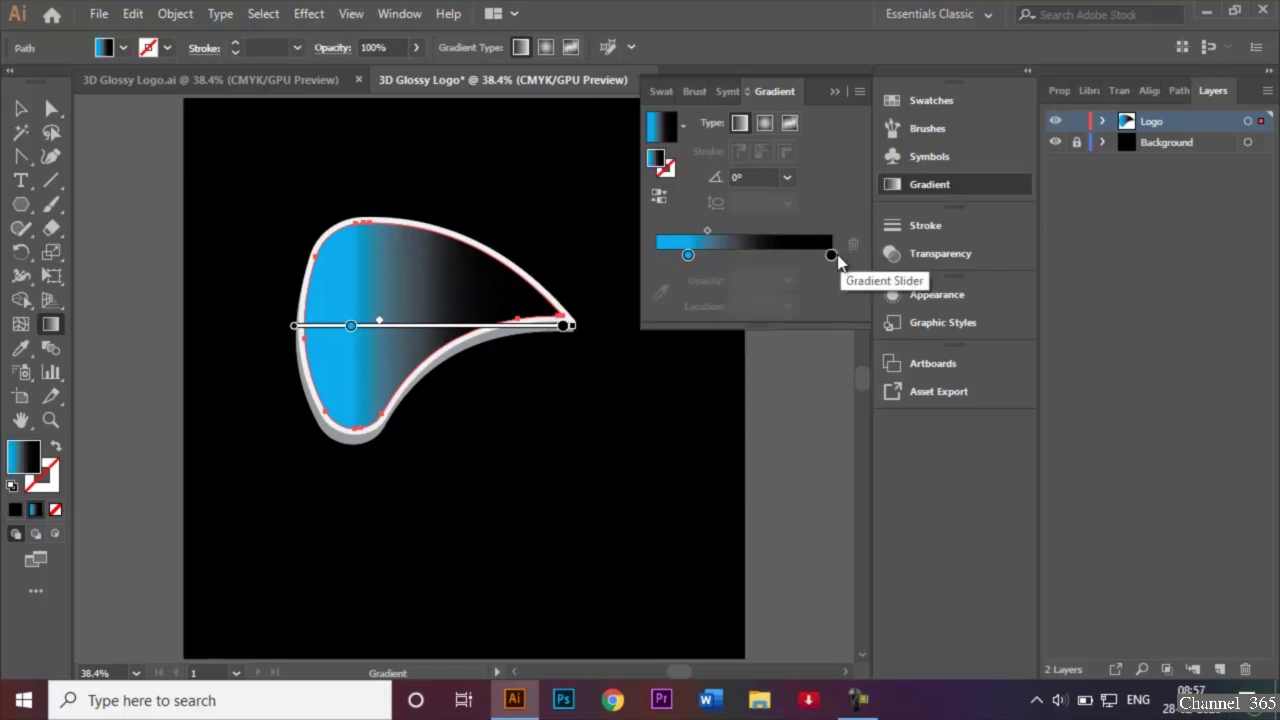
double_click(832, 255)
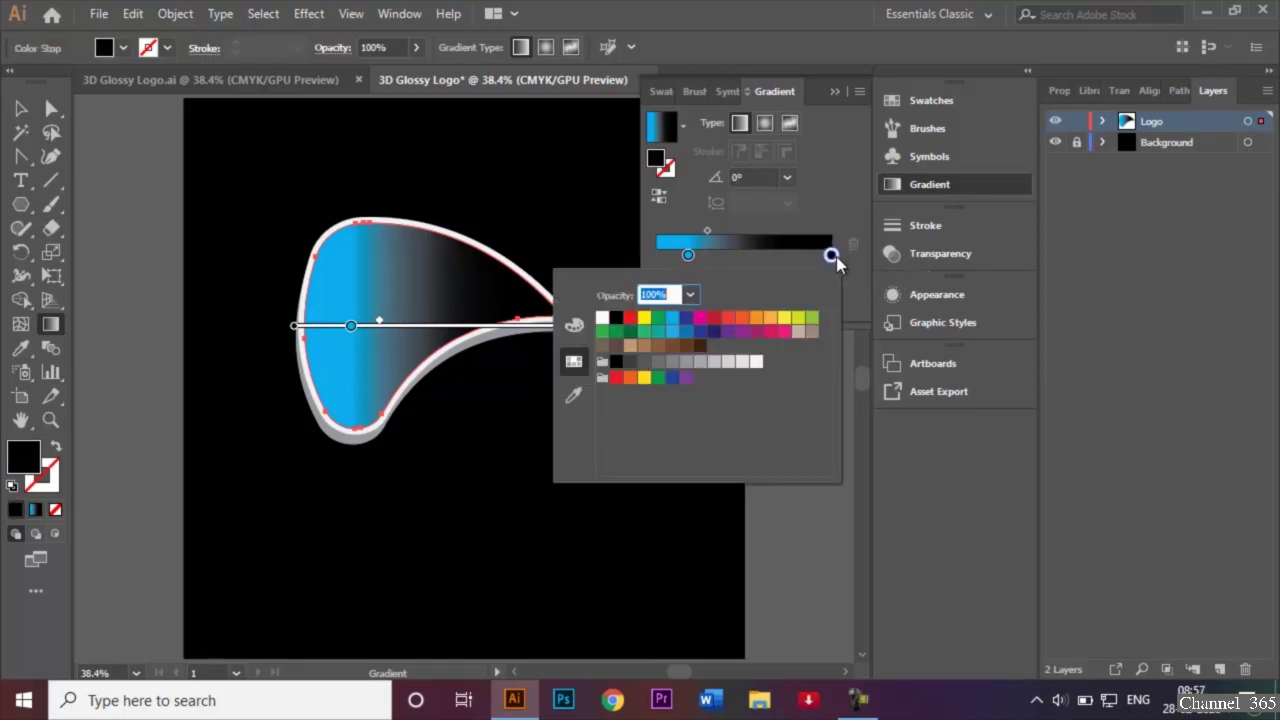
left_click(686, 317)
key("Escape")
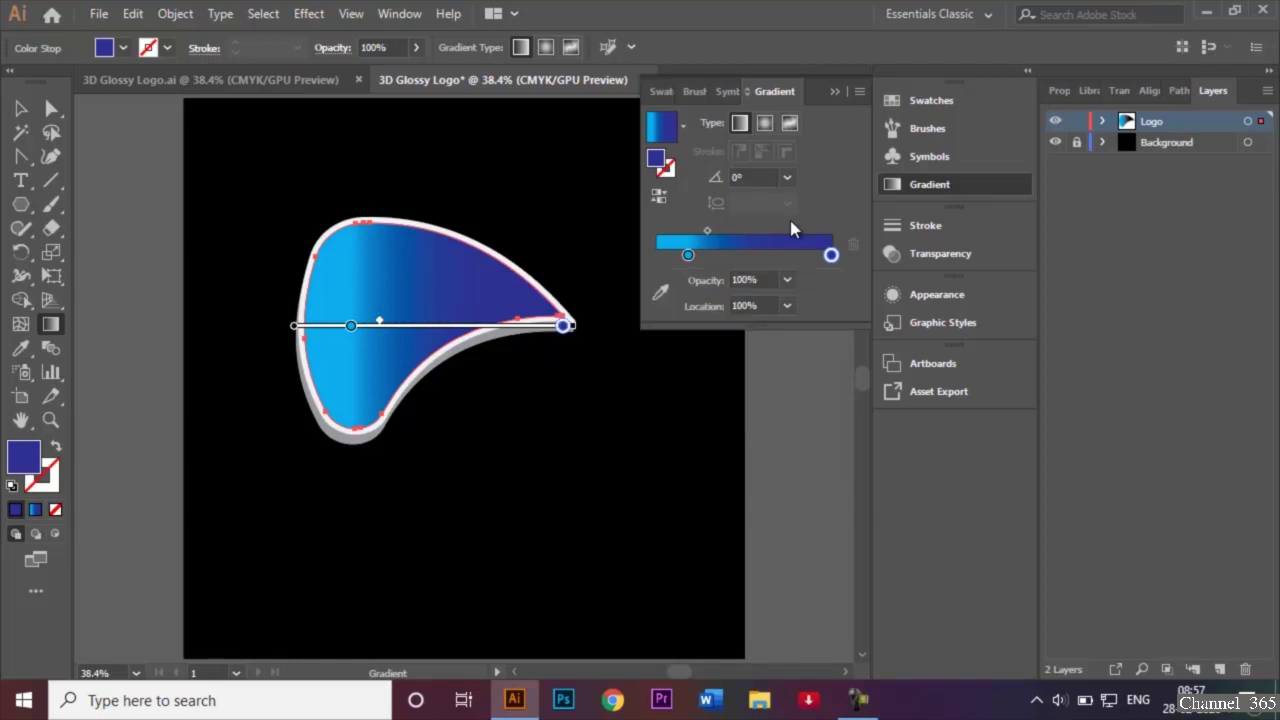
left_click_drag(707, 231, 748, 229)
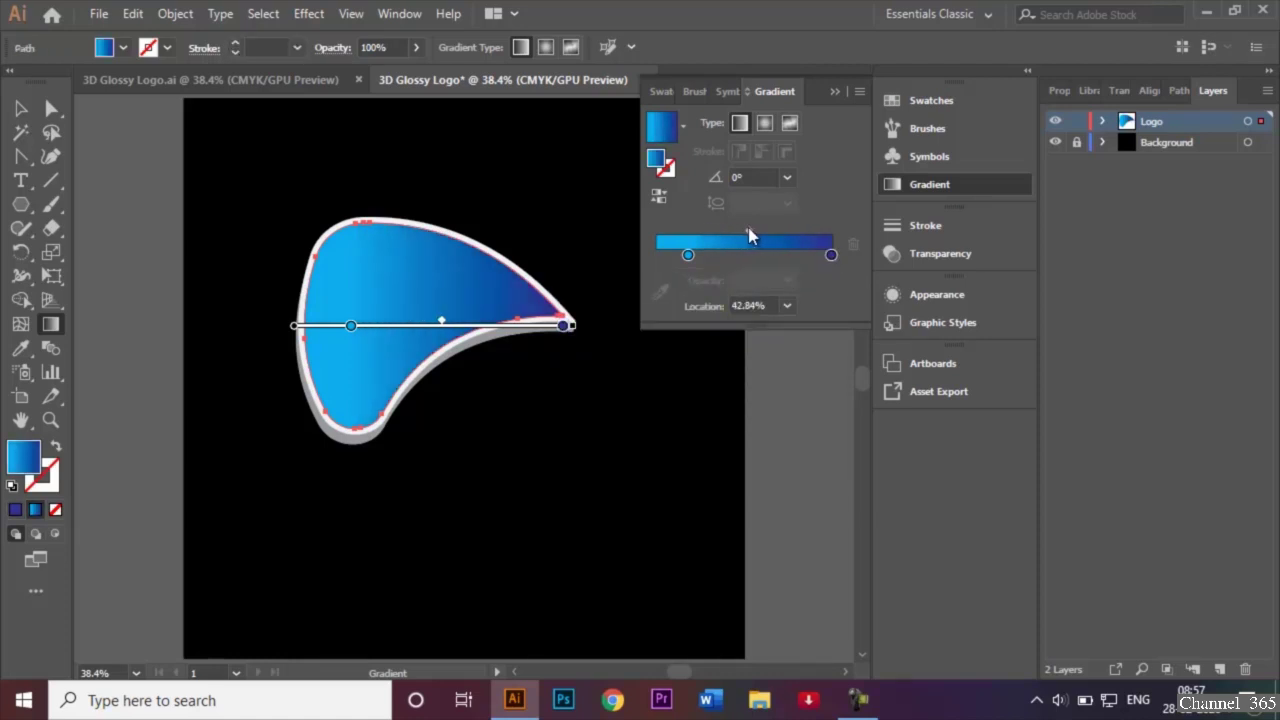
left_click(835, 91)
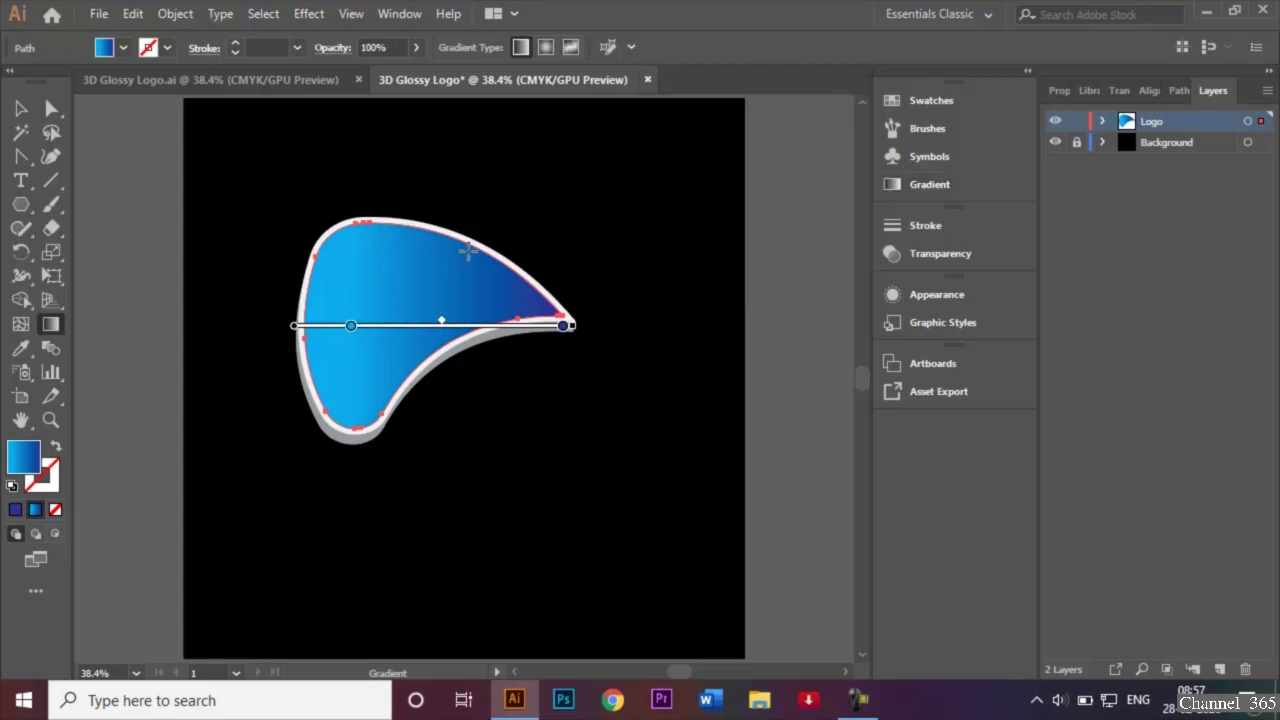
Redraw the gradient from the petal's left edge rightward, leaving its right half solid indigo.
scroll(357, 352, "right", 1)
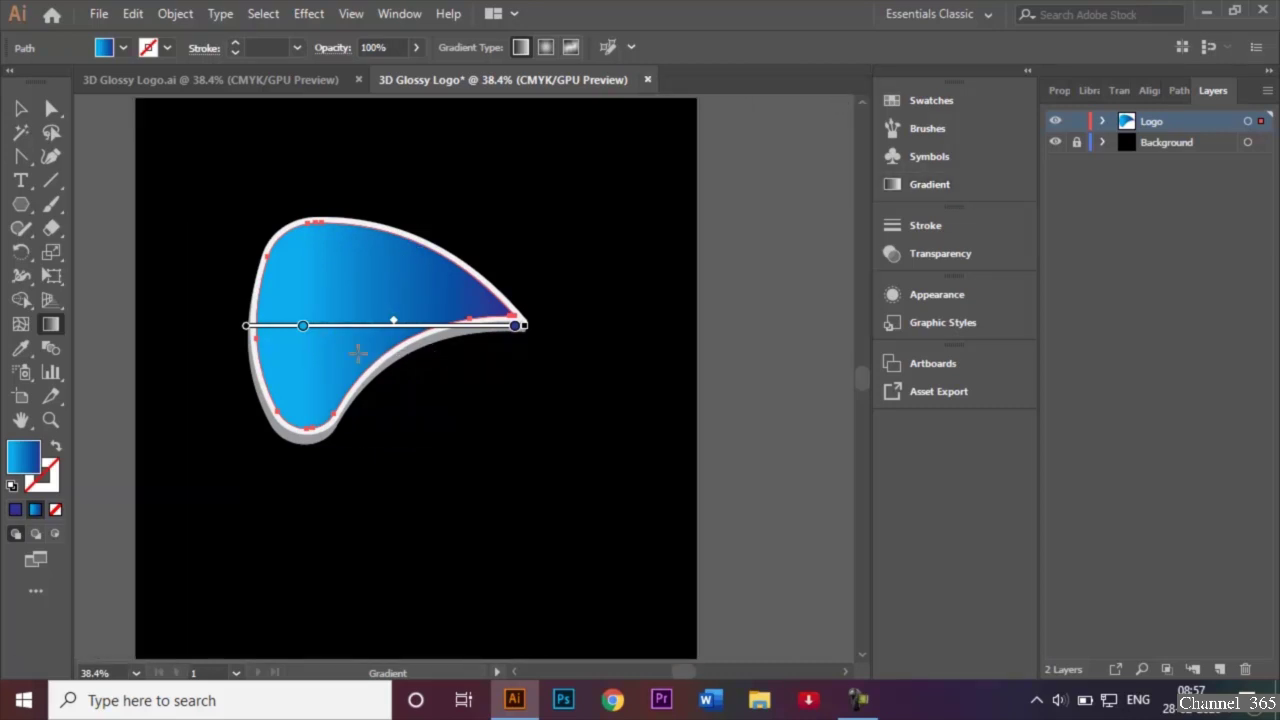
scroll(360, 354, "left", 5)
scroll(494, 349, "right", 5)
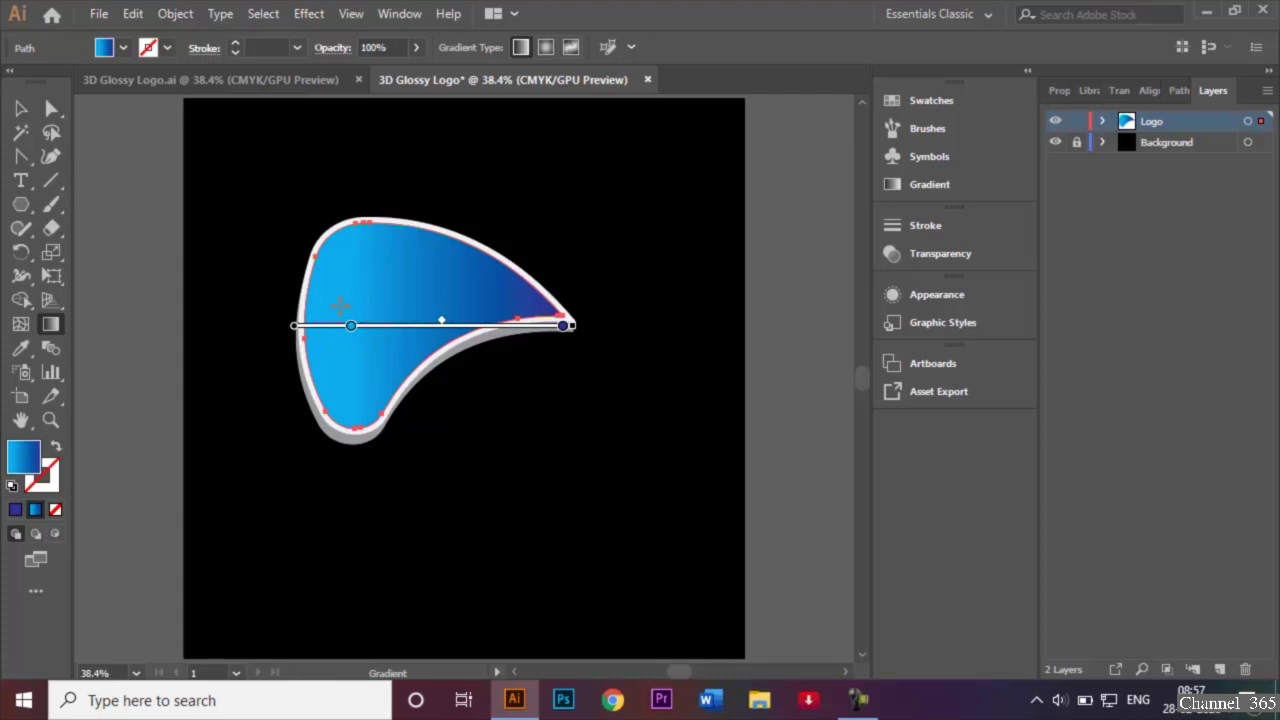
left_click_drag(316, 274, 471, 291)
Fill the petal's white outline shape with blue C=70 M=15 Y=0 K=0.
left_click(21, 108)
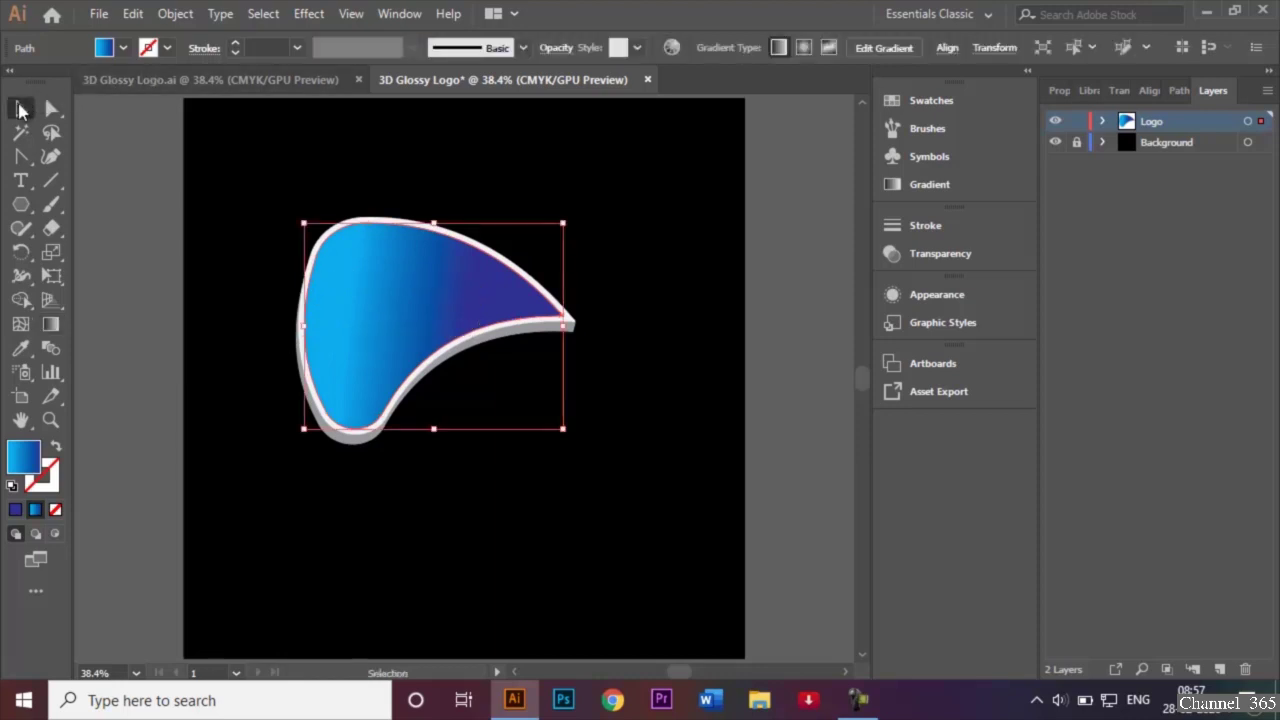
left_click(210, 165)
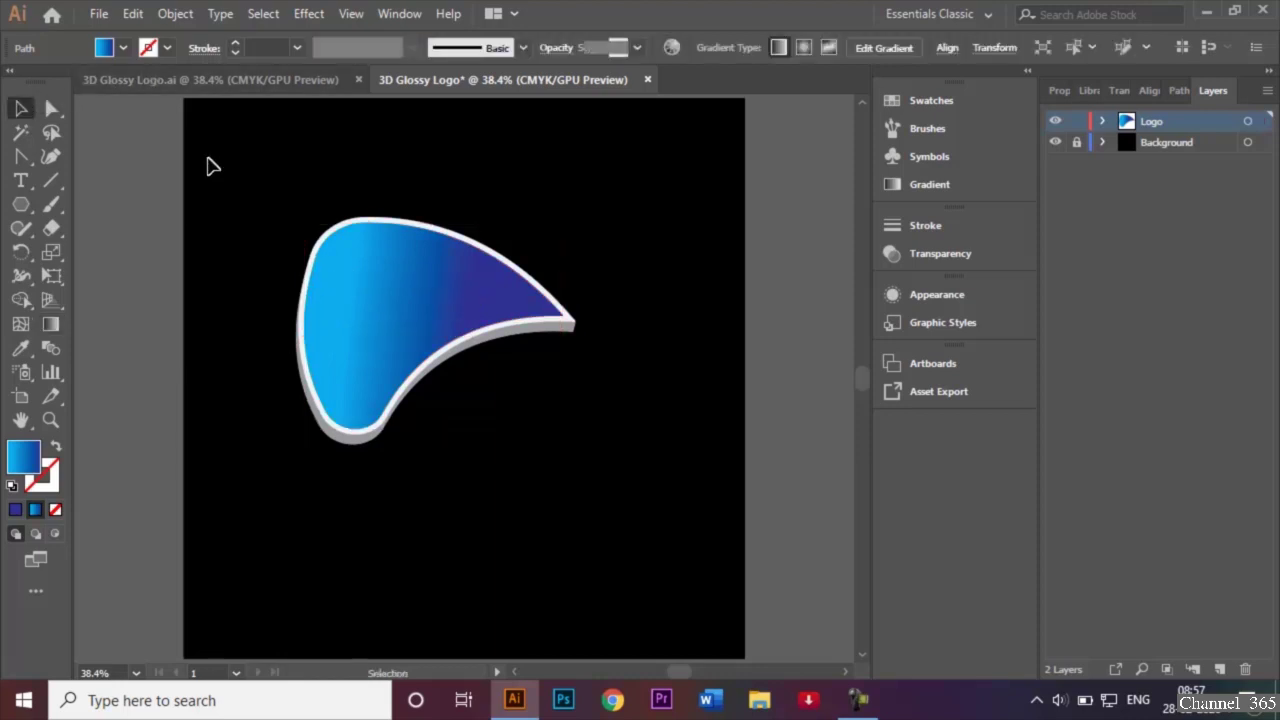
left_click(358, 218)
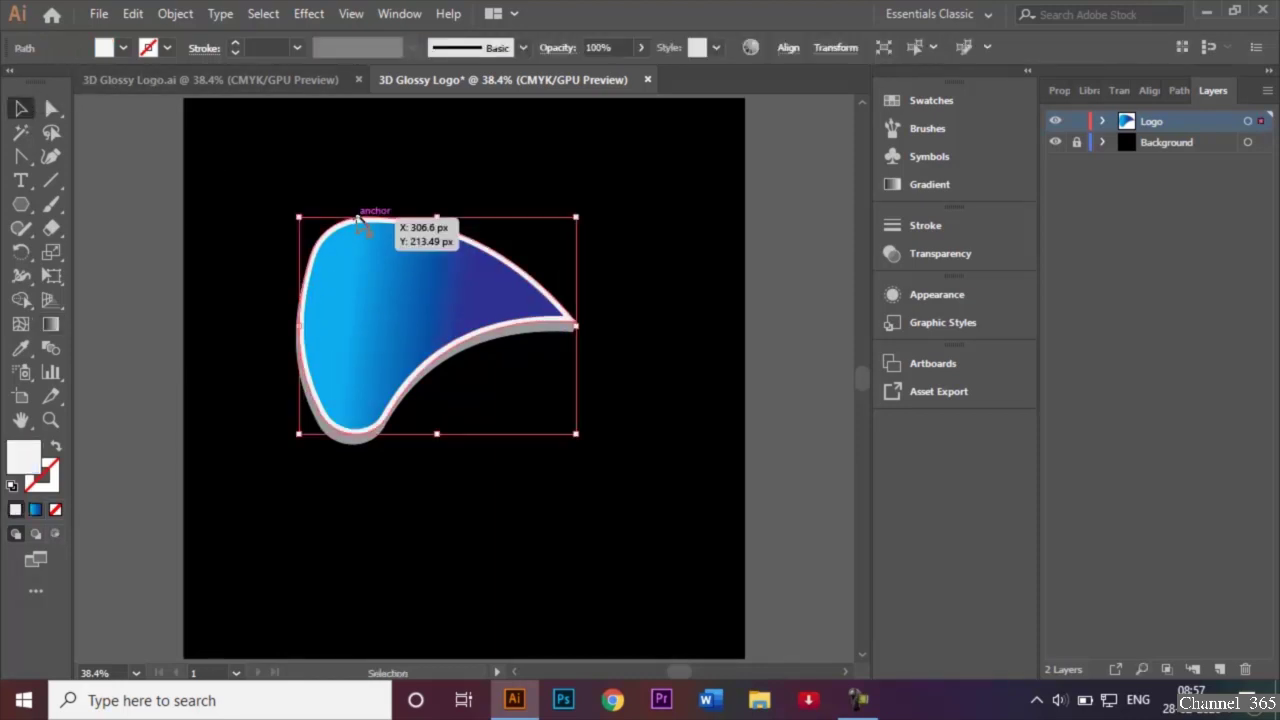
left_click(124, 49)
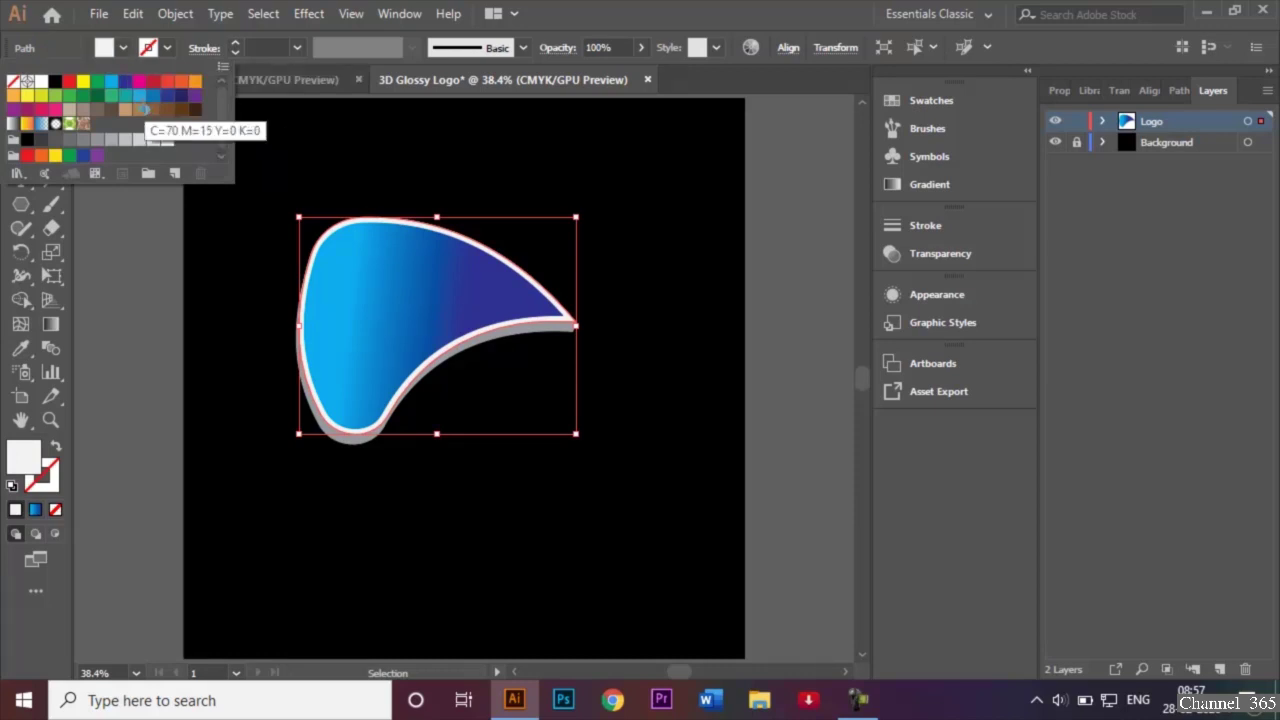
left_click(153, 96)
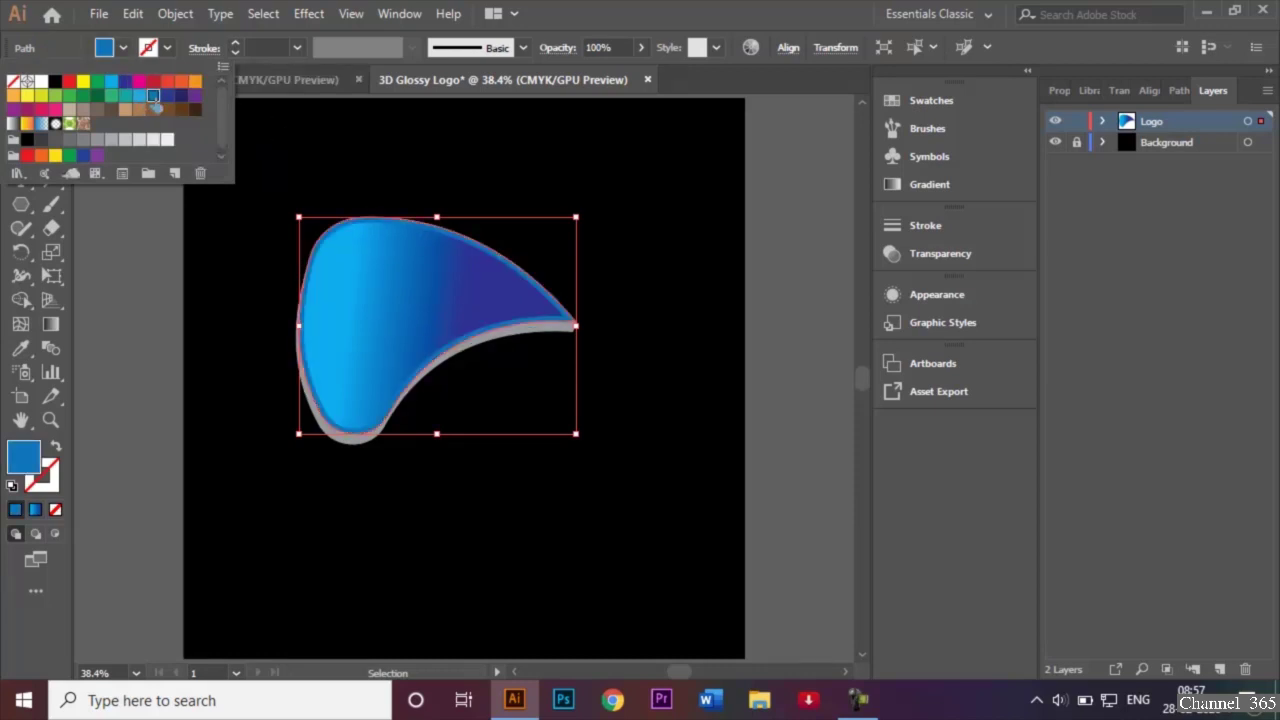
left_click(322, 155)
left_click(423, 168)
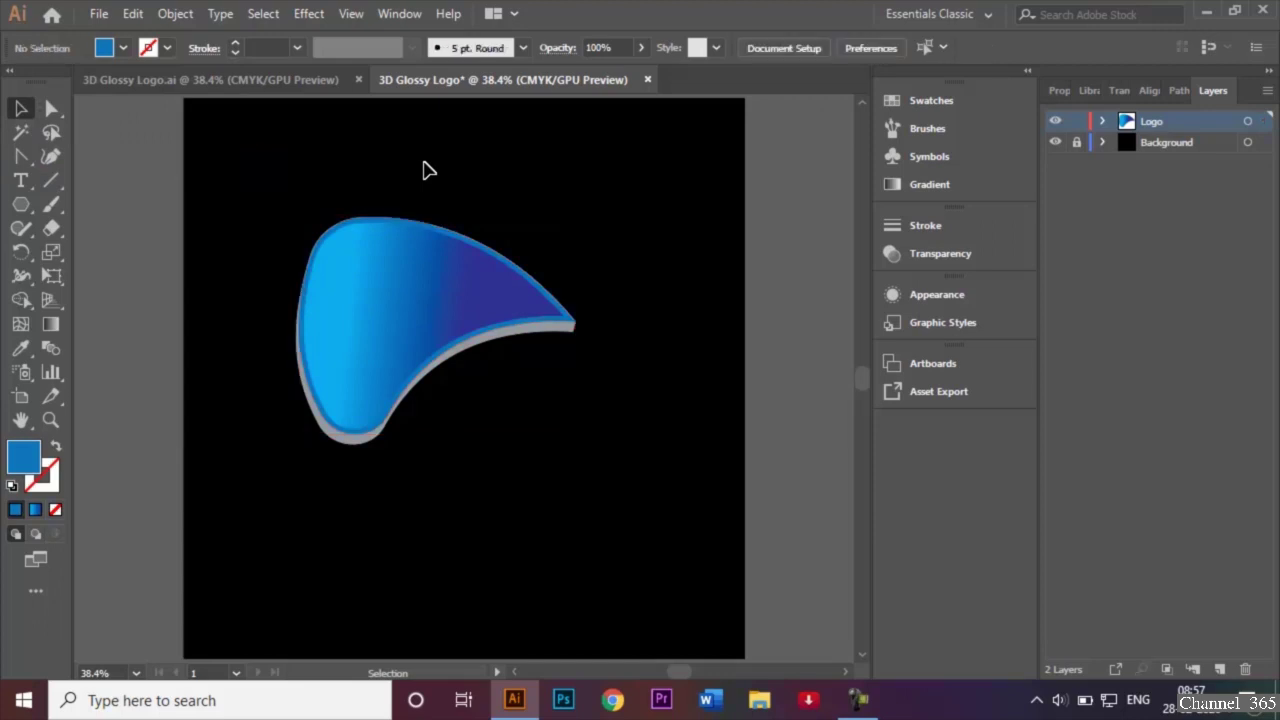
left_click(370, 448)
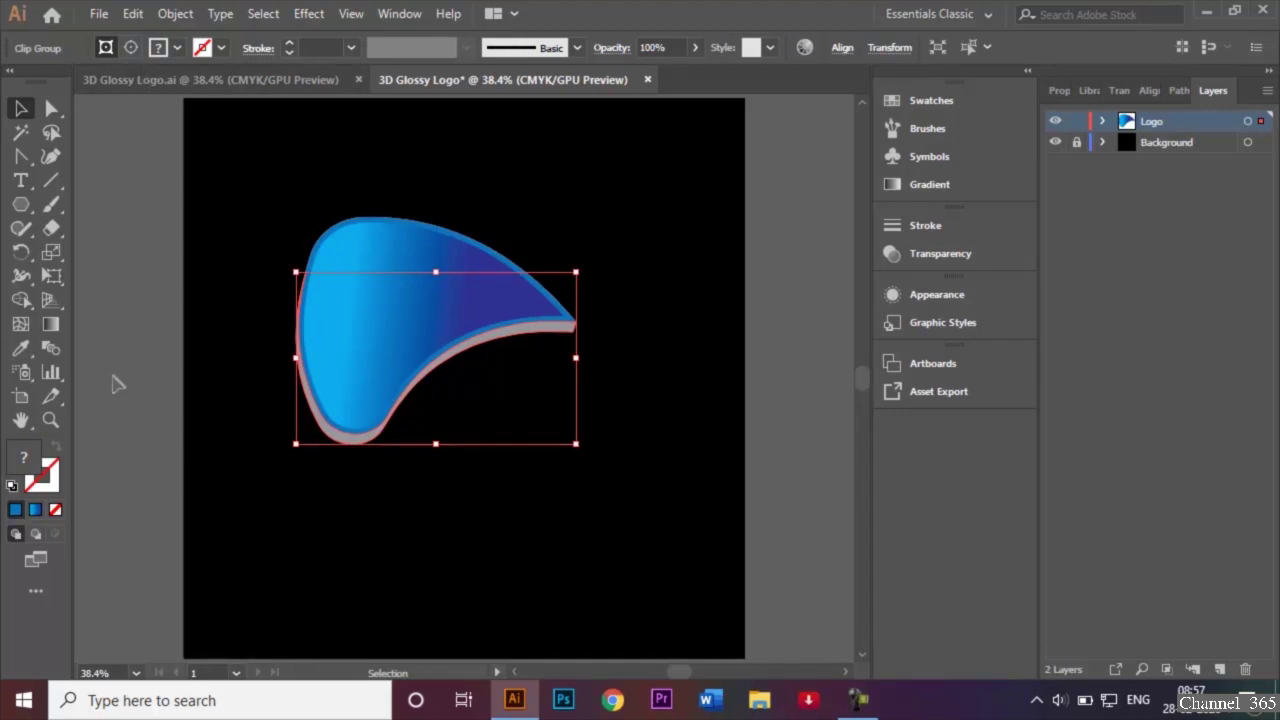
Give the petal's underside layer a dark blue fill from the Color Picker.
double_click(27, 461)
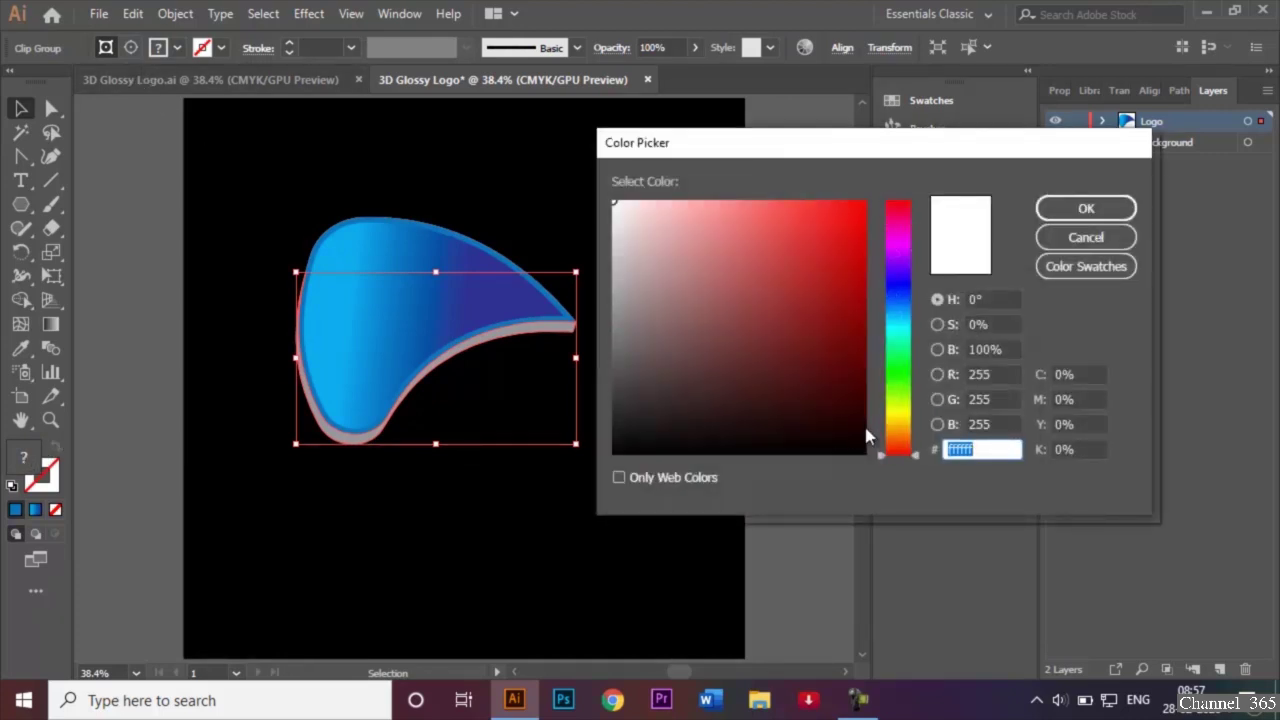
left_click_drag(920, 462, 912, 288)
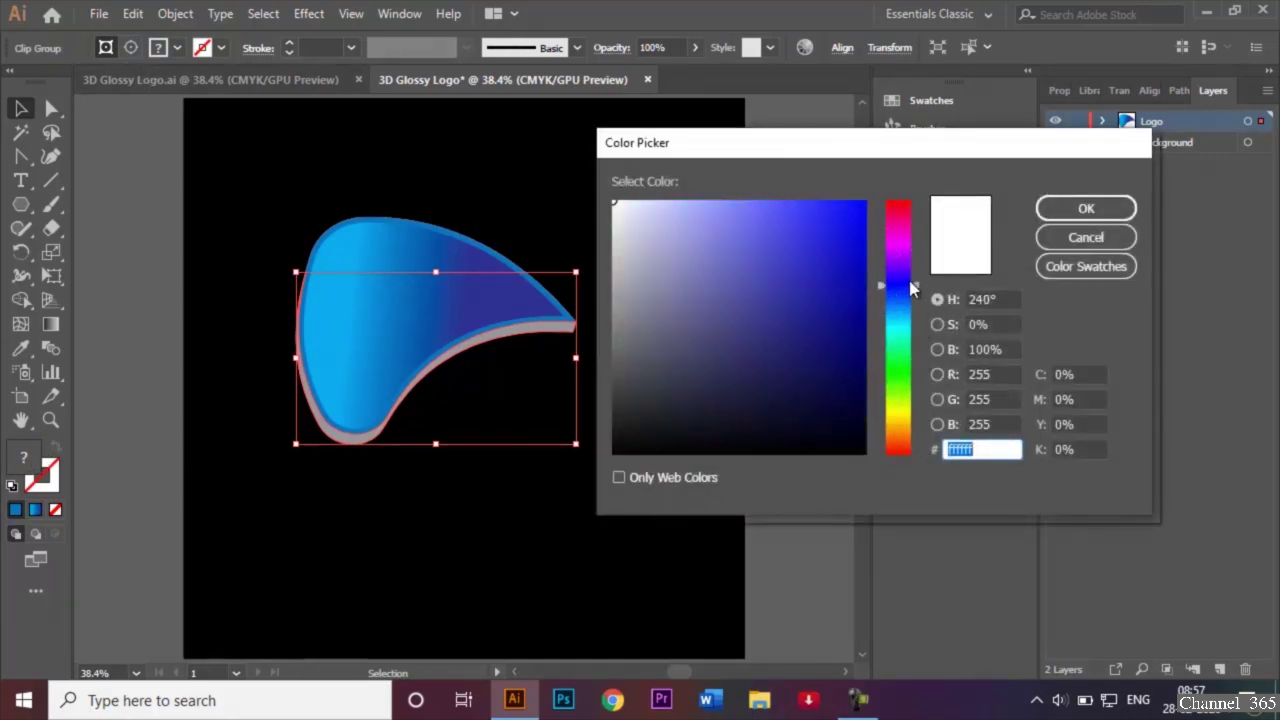
mouse_move(622, 207)
left_mouse_down()
mouse_move(743, 246)
mouse_move(837, 345)
left_mouse_up()
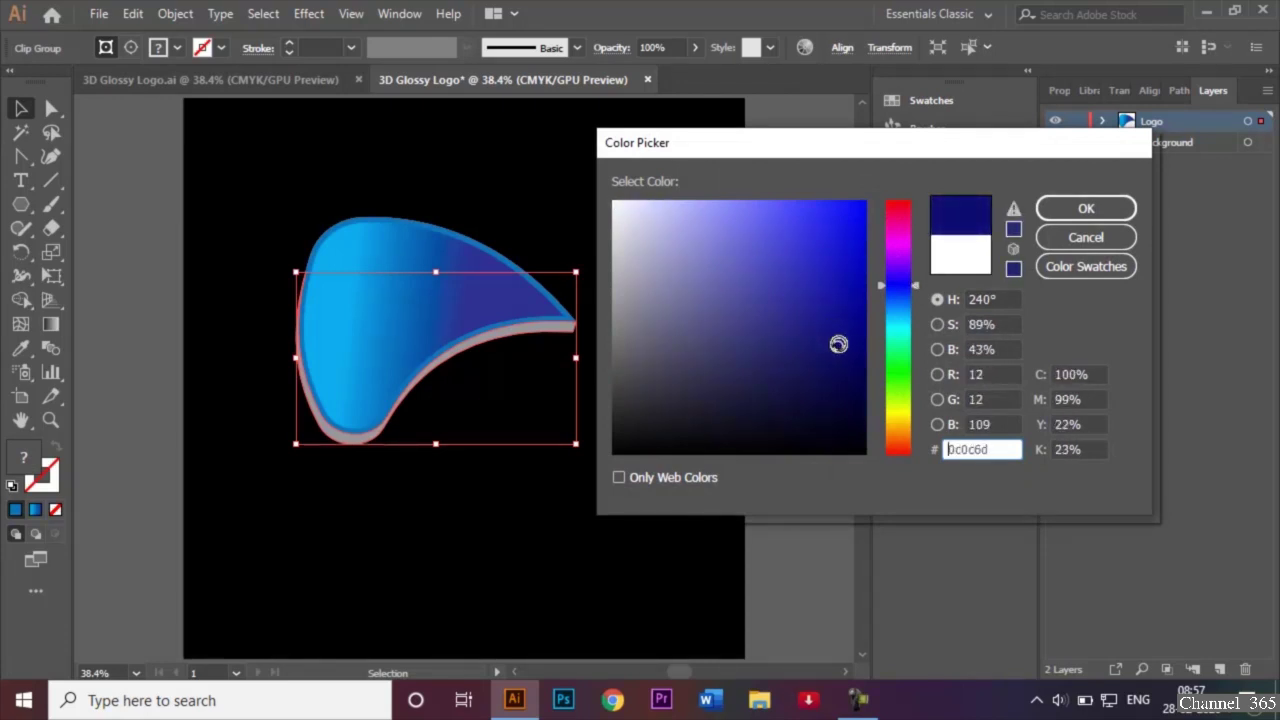
left_click(1089, 214)
left_click(604, 189)
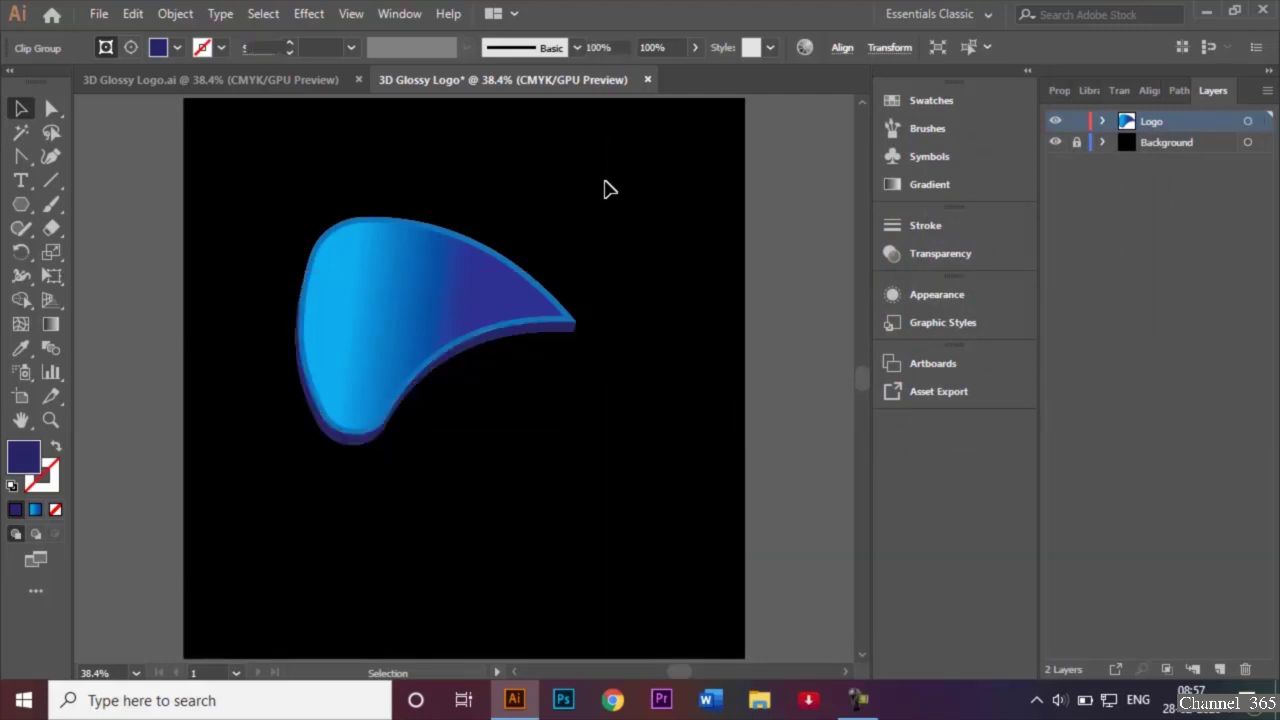
Add a white 1 pt stroke to both petal paths.
left_click(391, 263)
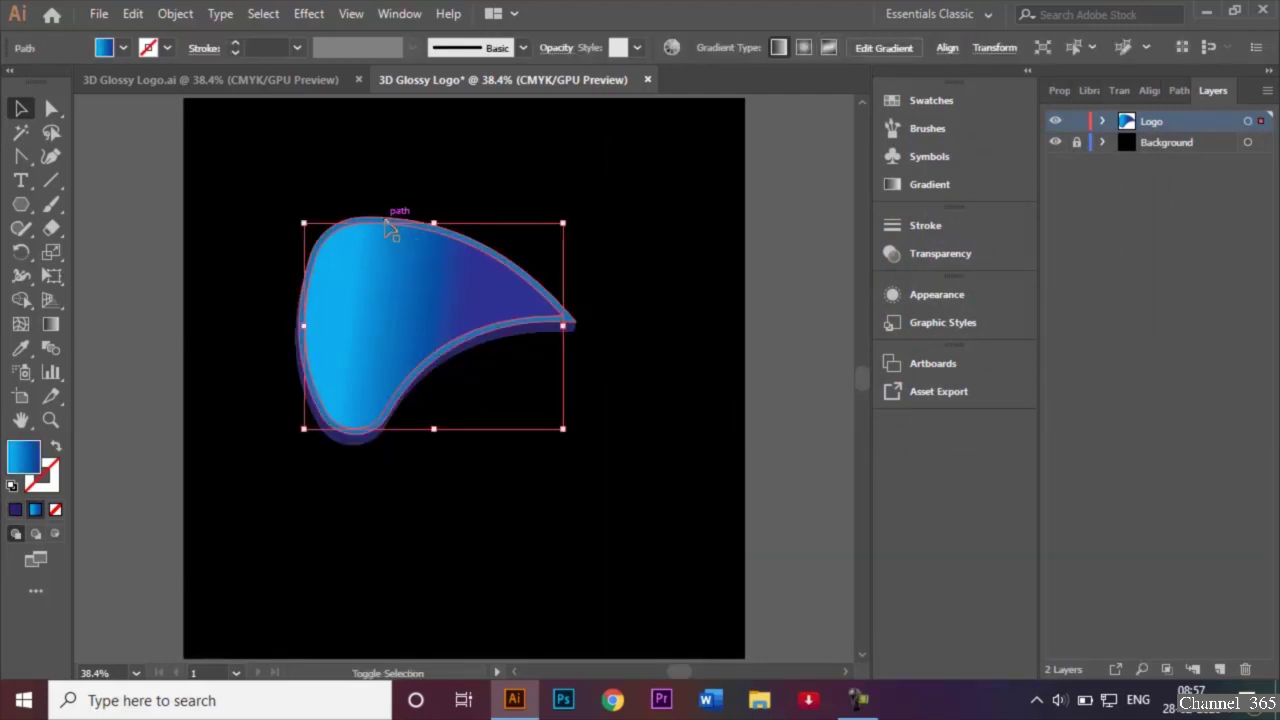
left_click(389, 227, "shift")
left_click(167, 48)
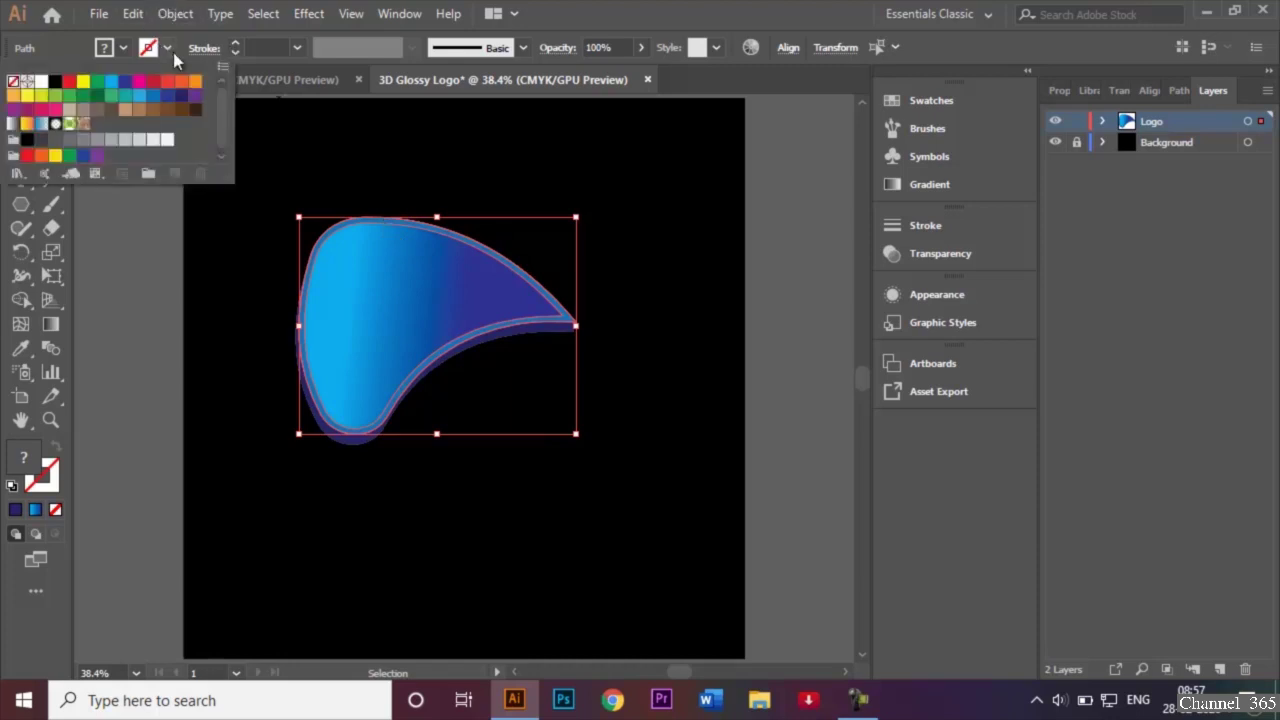
left_click(43, 86)
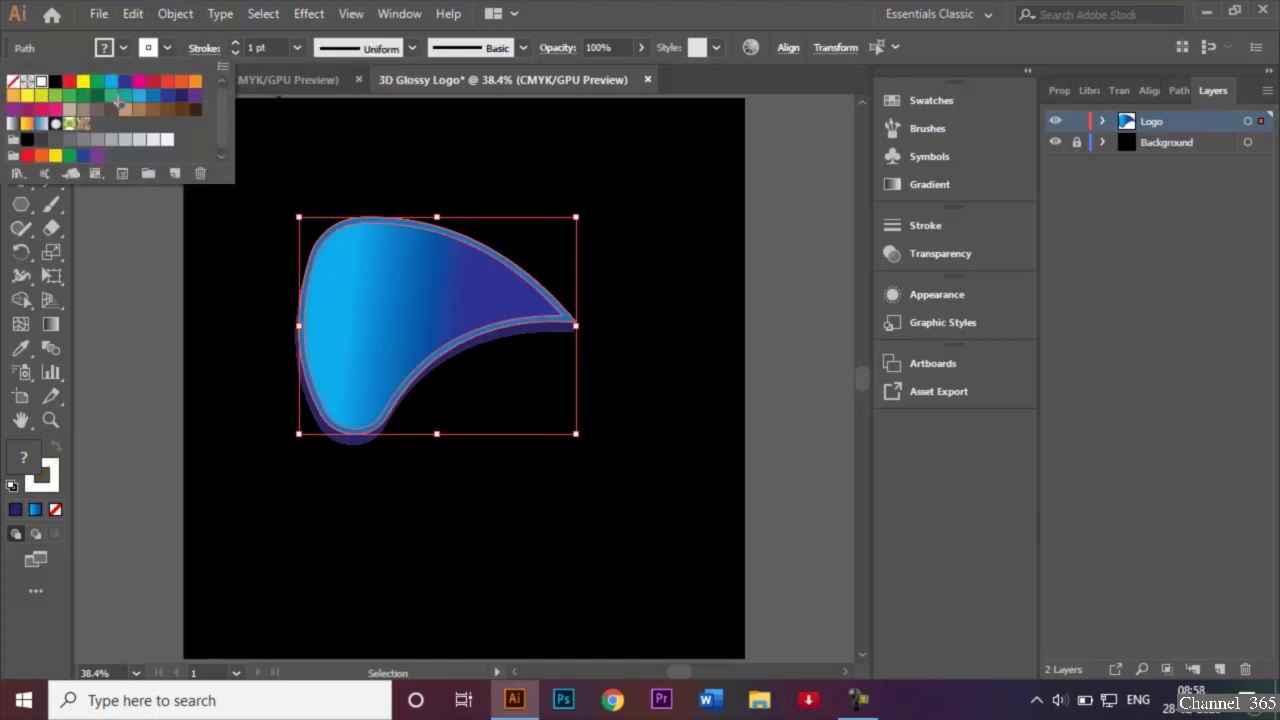
left_click(321, 127)
left_click(319, 150)
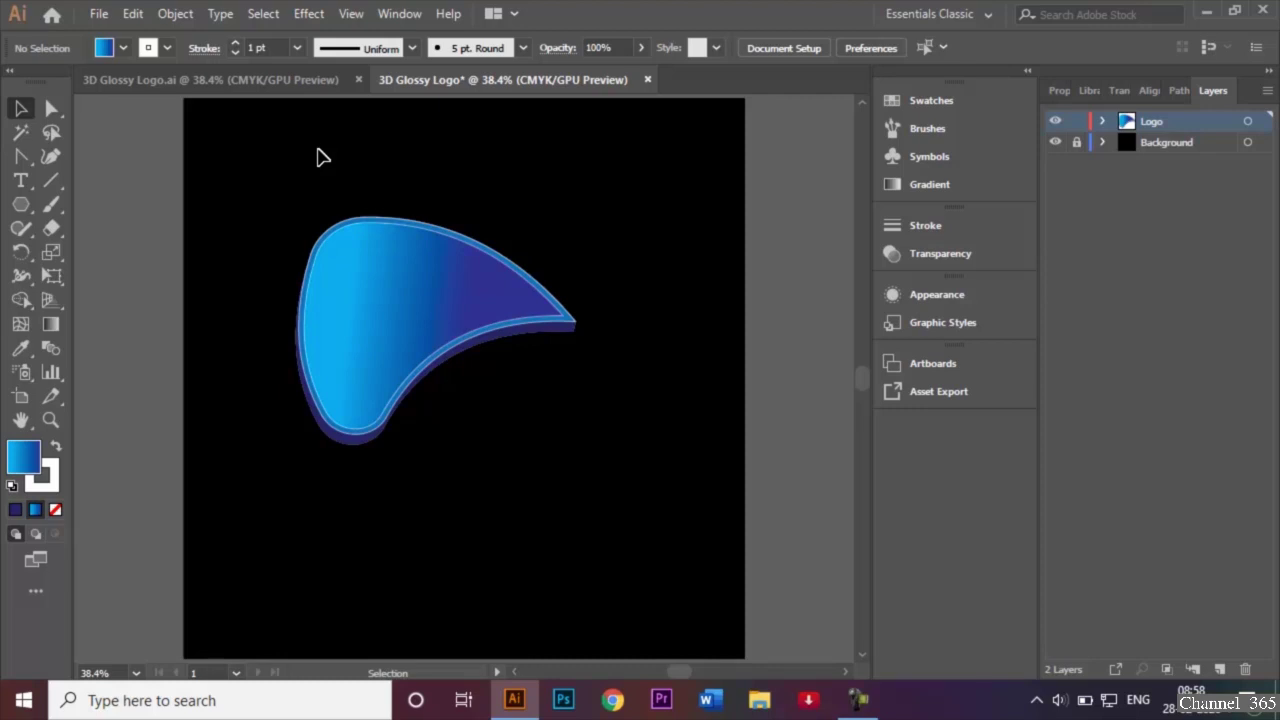
Move the whole petal up-left and tilt it slightly clockwise.
left_click_drag(291, 199, 590, 440)
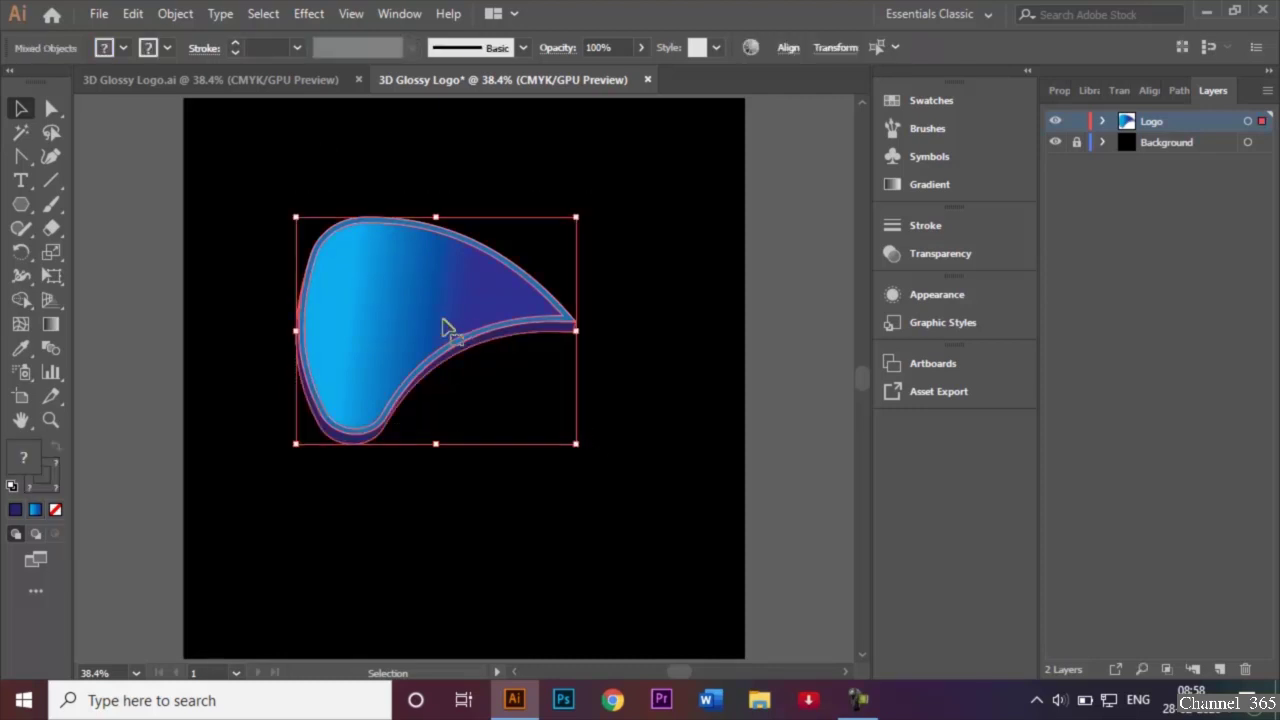
left_click_drag(447, 328, 412, 305)
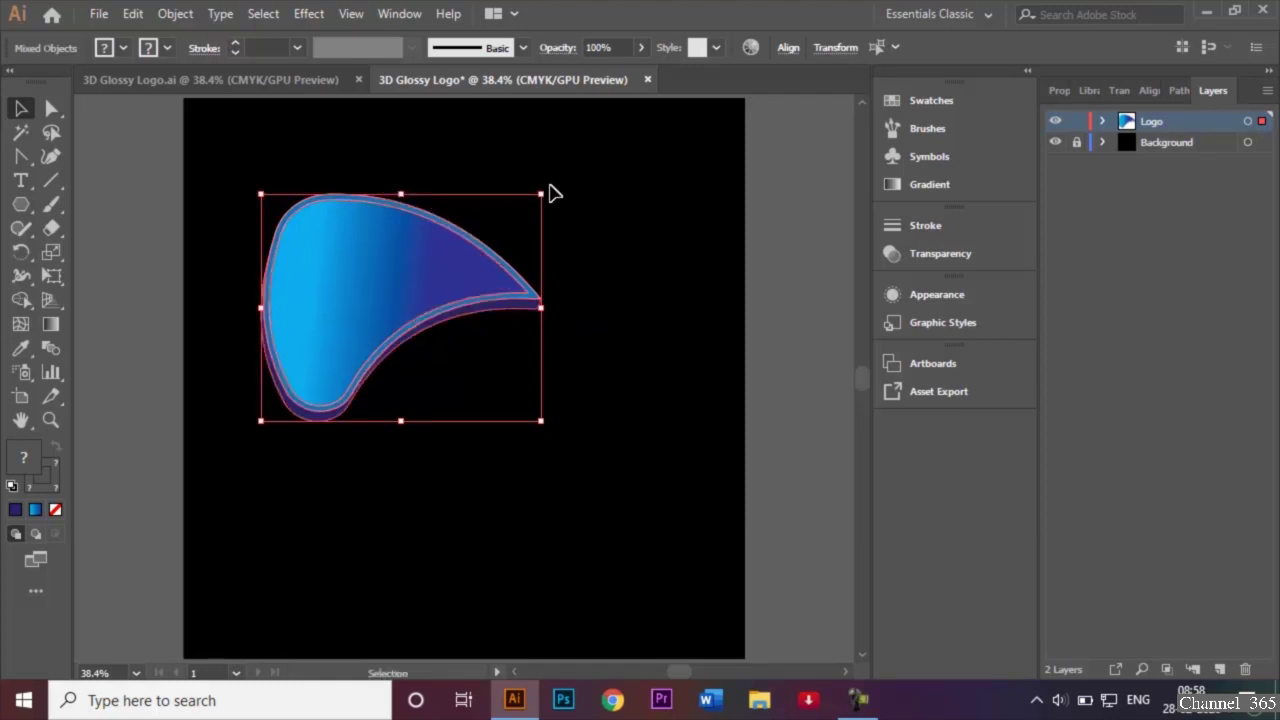
left_click_drag(543, 186, 579, 256)
left_click(632, 300)
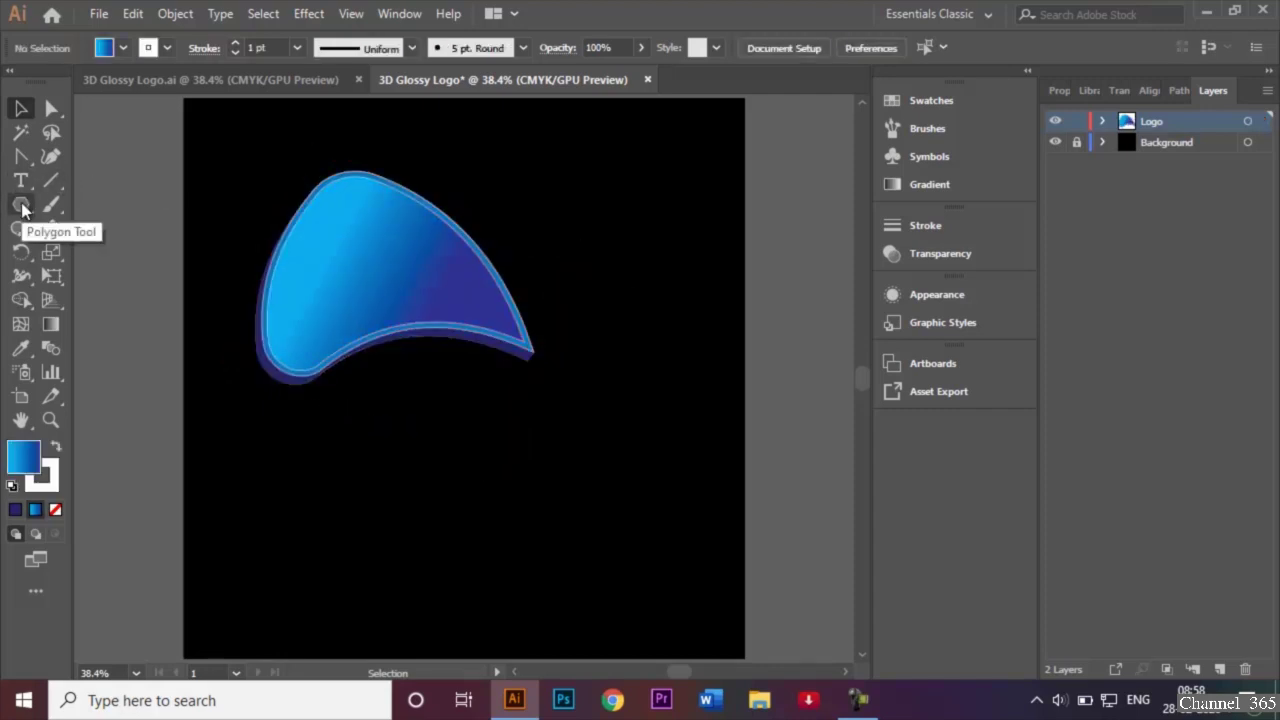
Set the fill to None so the next polygon is drawn unfilled.
left_click(128, 50)
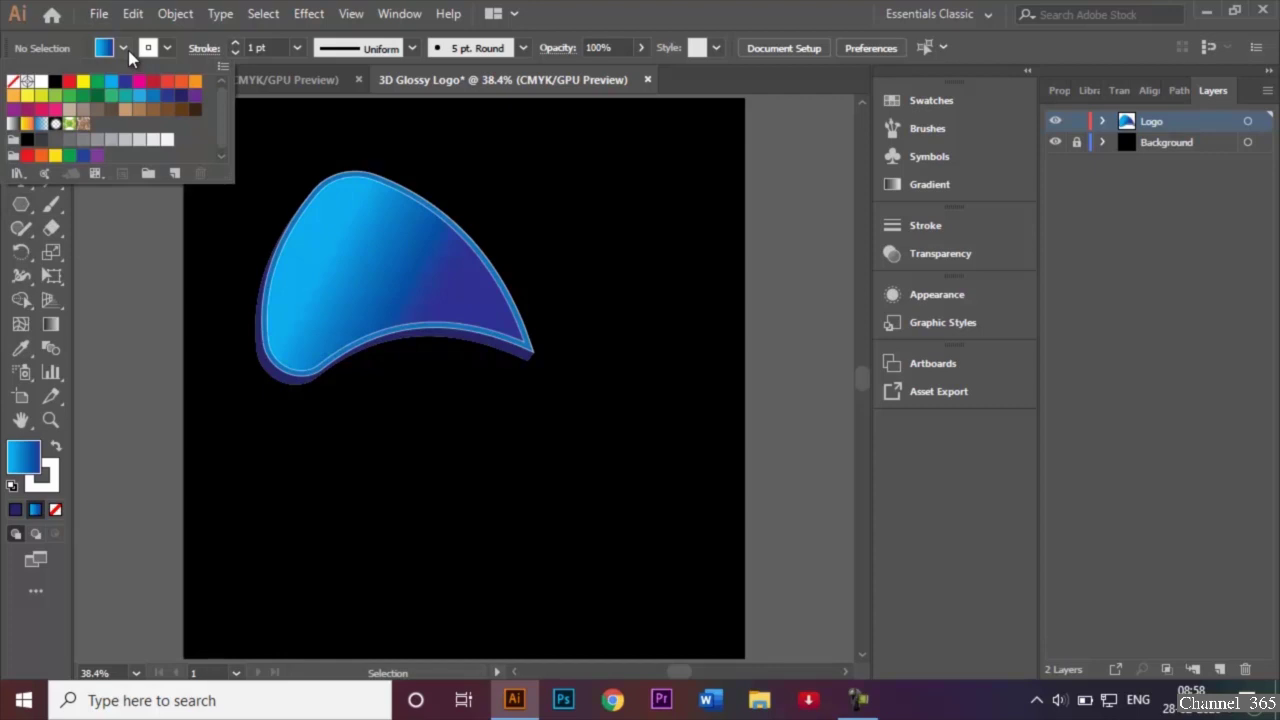
left_click(17, 92)
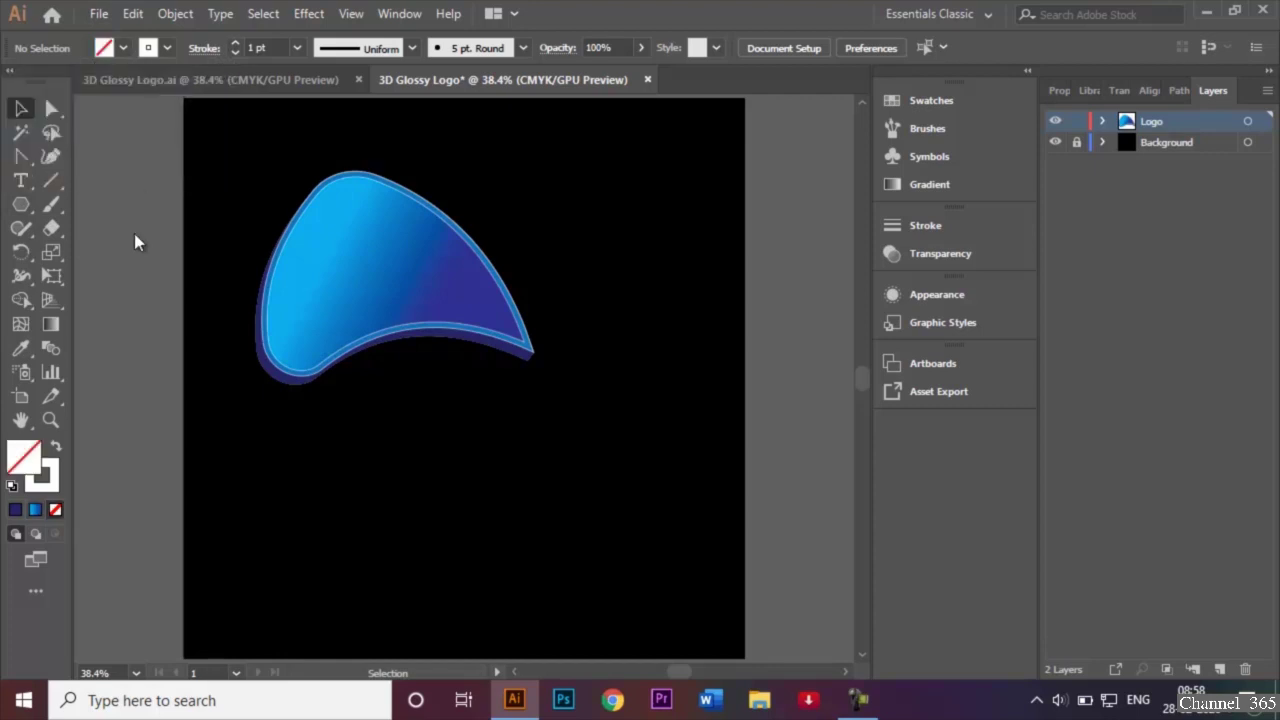
left_click(168, 49)
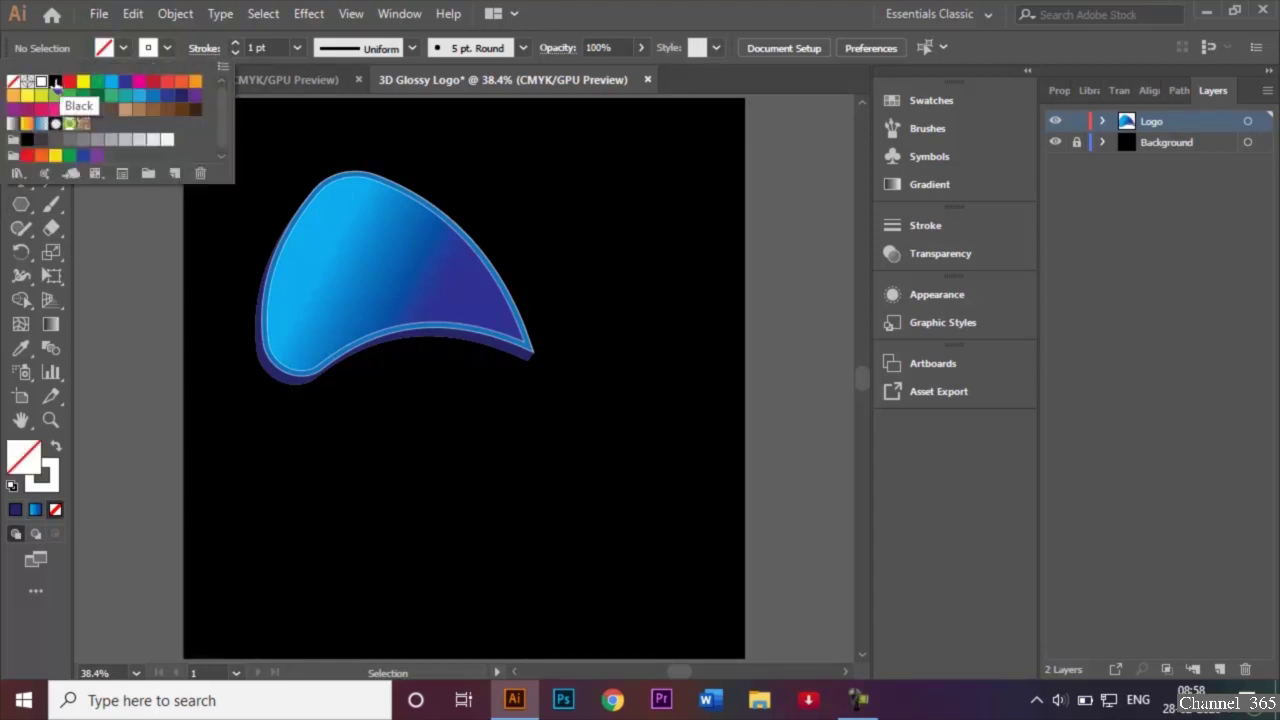
left_click(172, 260)
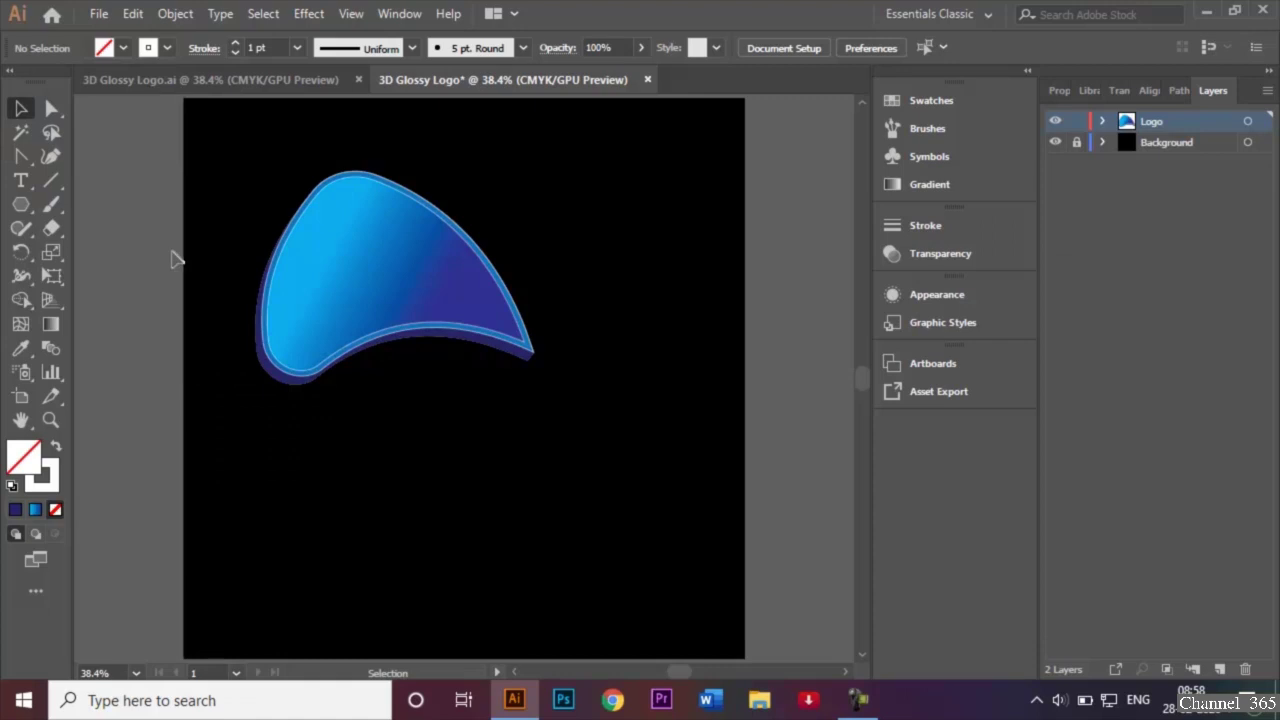
left_click(21, 206)
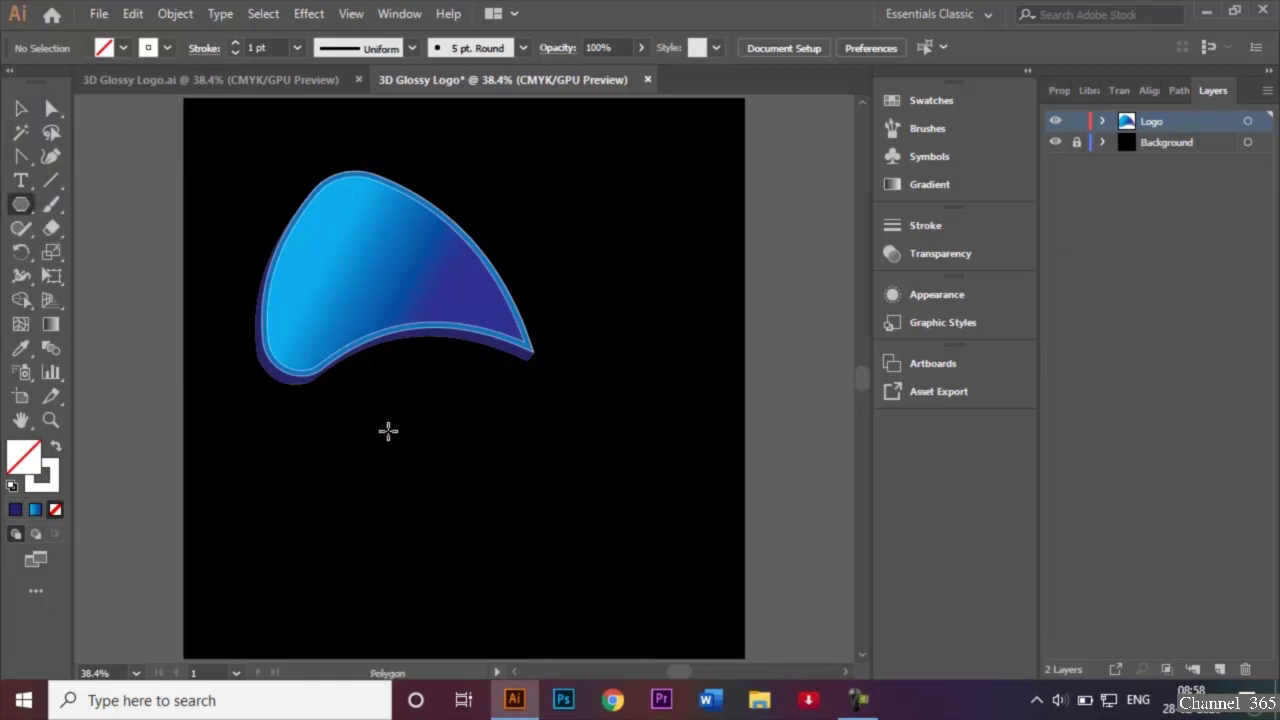
Draw an unfilled six-sided hexagon just below the petal.
left_click_drag(457, 429, 516, 489)
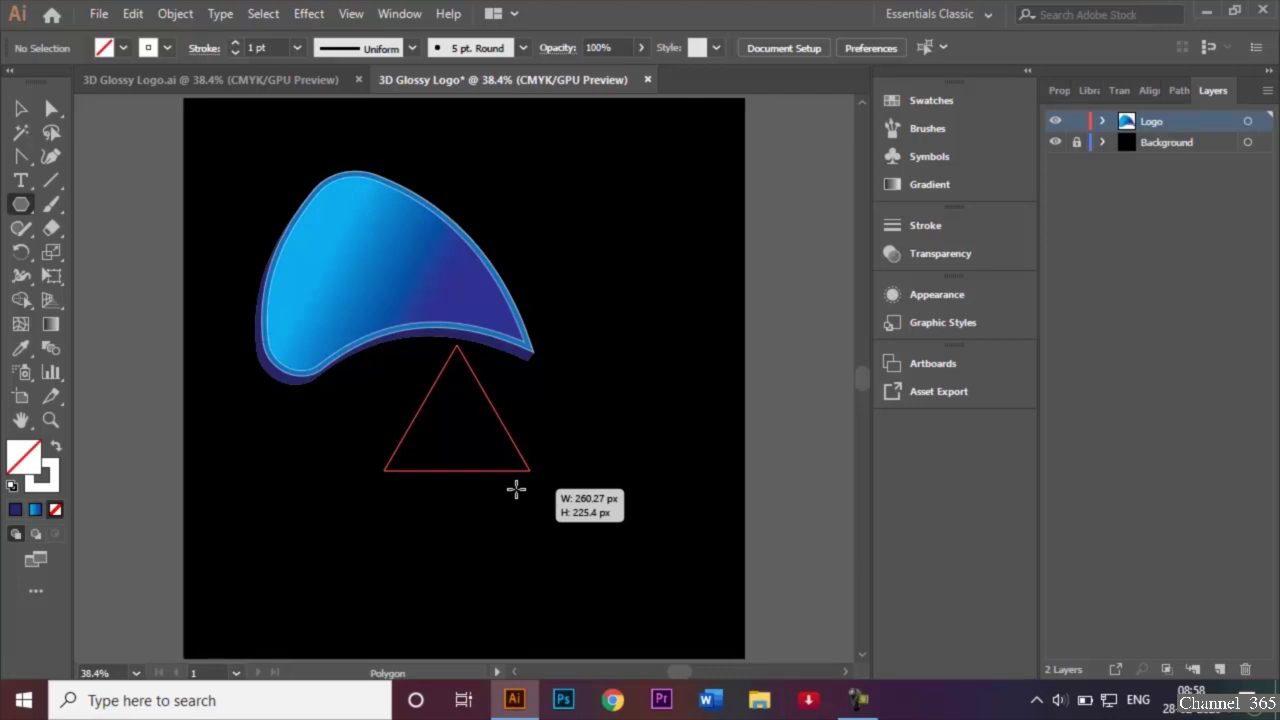
key("Up")
key("Up")
key("Up")
left_click_drag(516, 489, 556, 489)
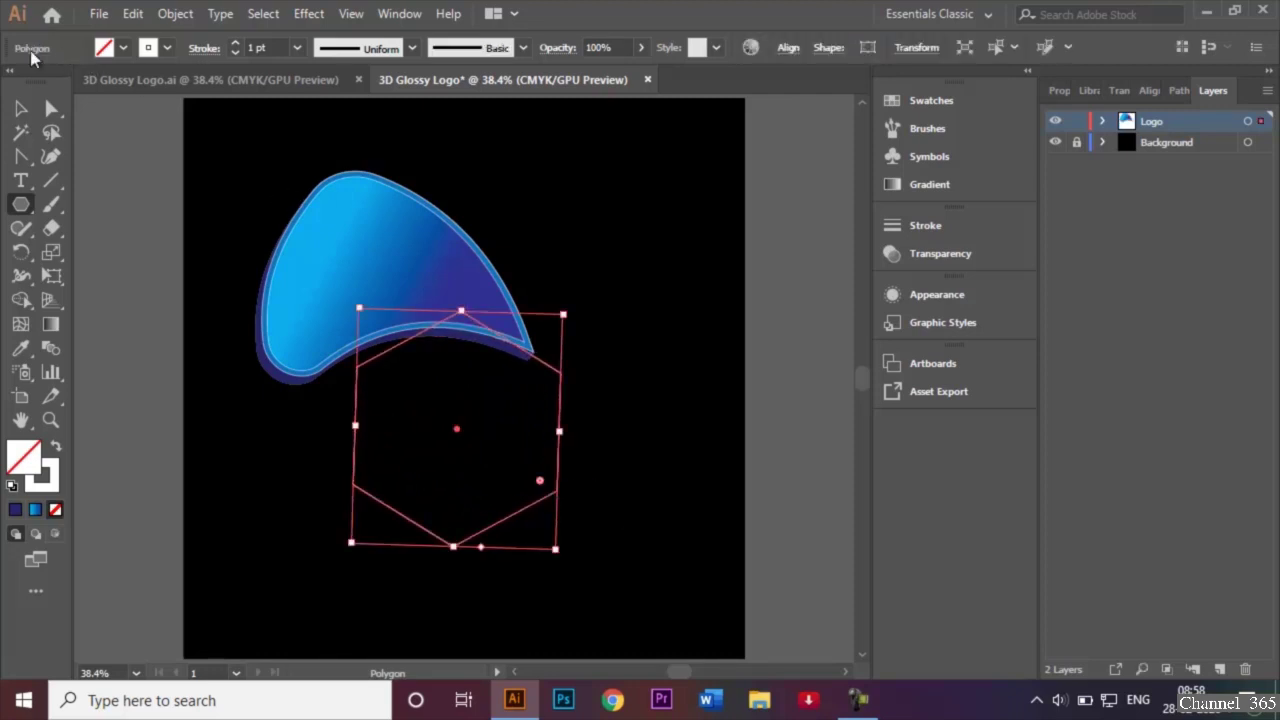
left_click(21, 108)
left_click(187, 176)
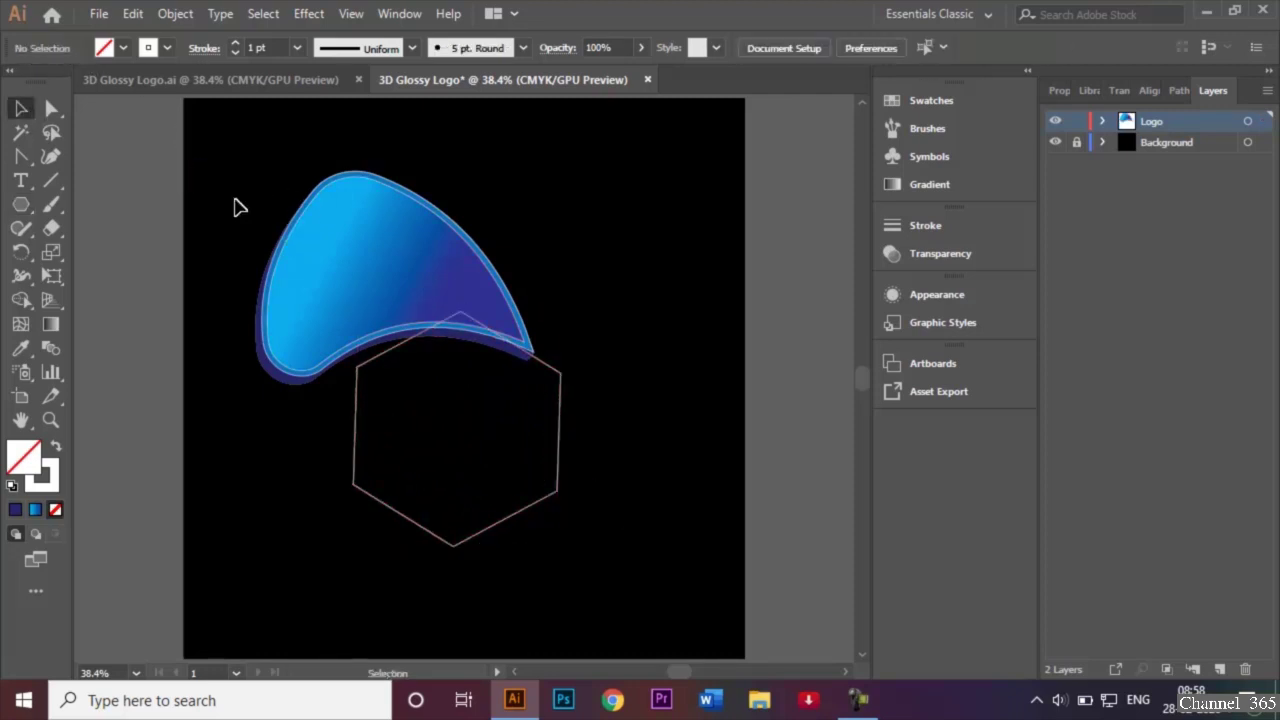
left_click_drag(237, 206, 290, 322)
Move the petal up-left, rotate it back toward level, and nudge it down above the hexagon.
left_click_drag(391, 263, 368, 236)
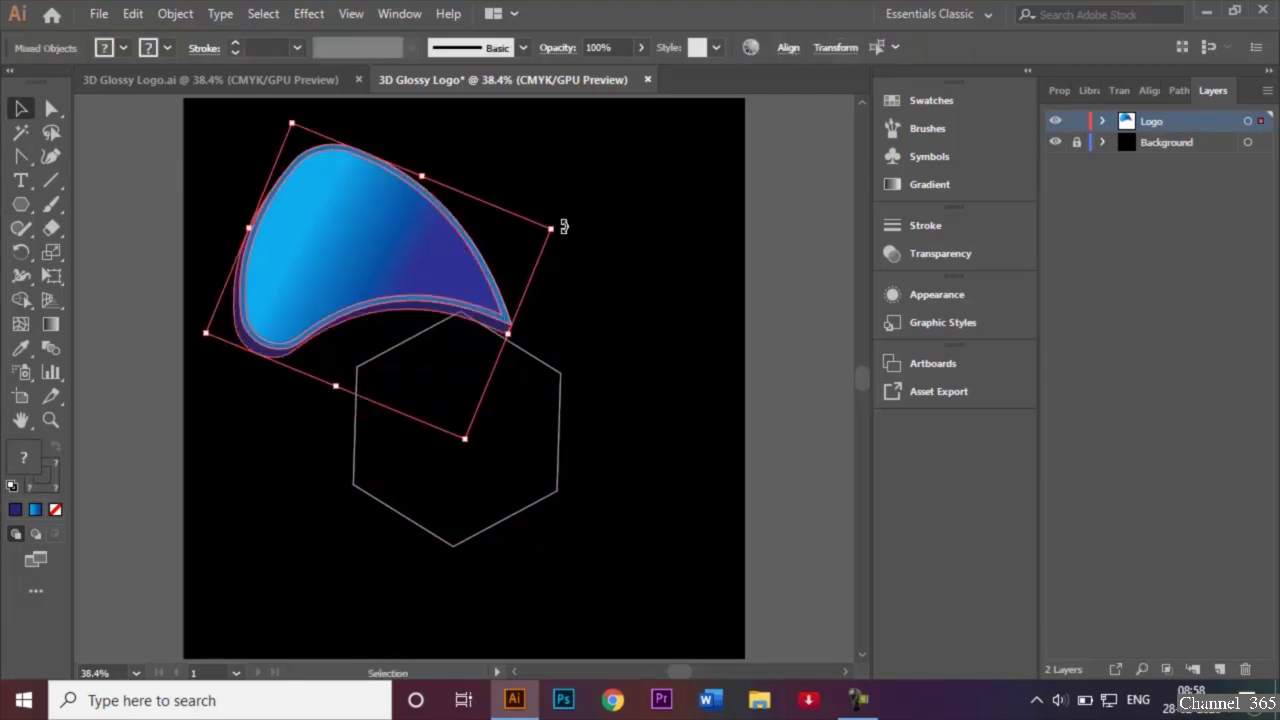
left_click_drag(560, 221, 538, 168)
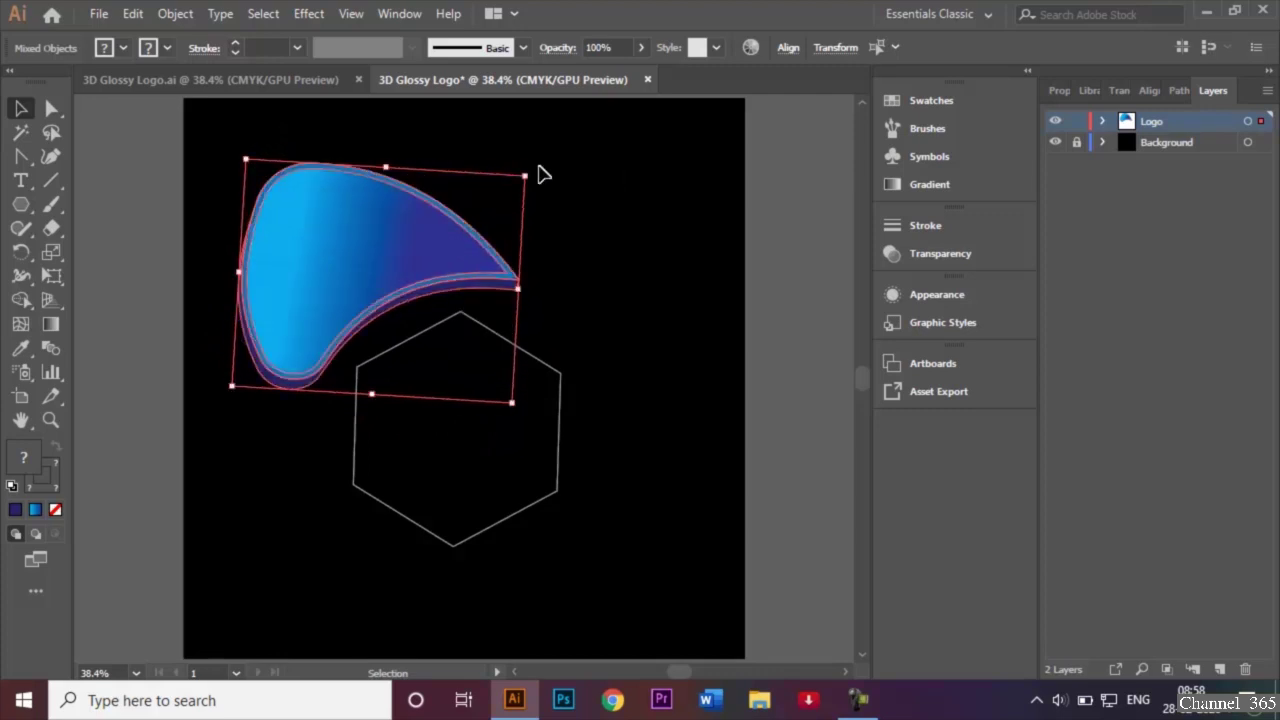
key("shift+Down")
key("shift+Down")
key("shift+Down")
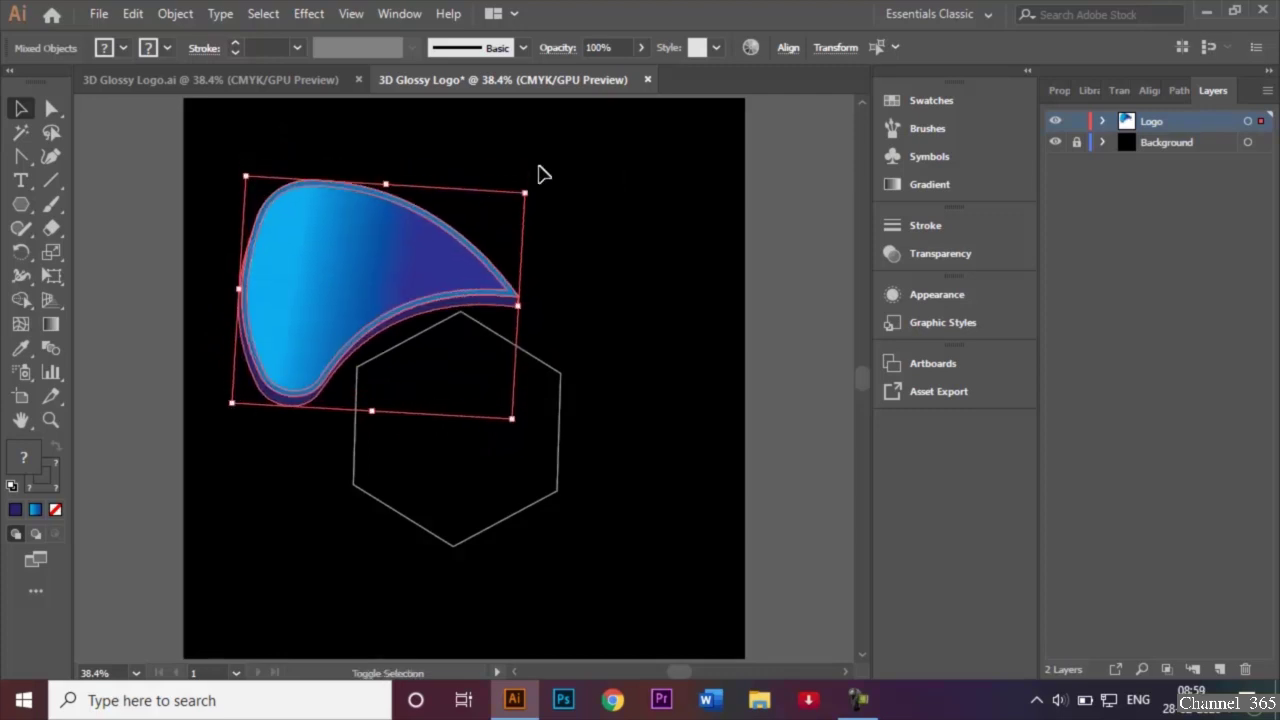
left_click(620, 240)
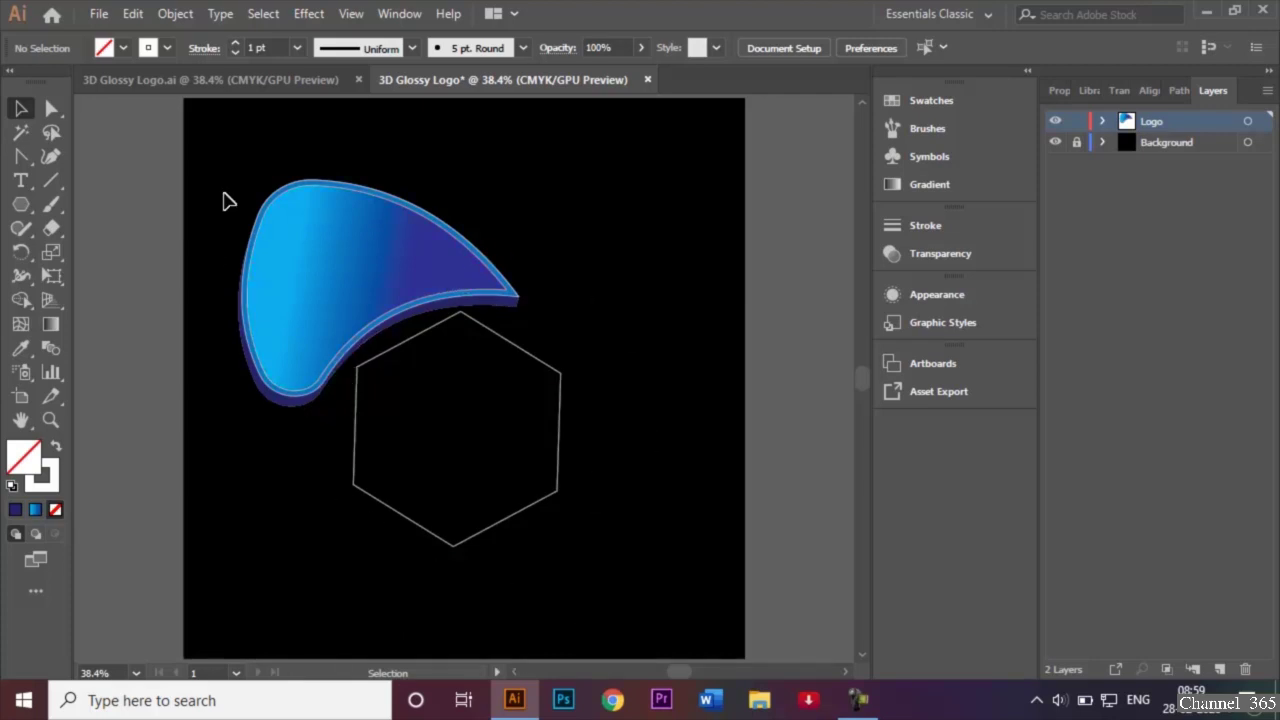
left_click_drag(234, 166, 310, 374)
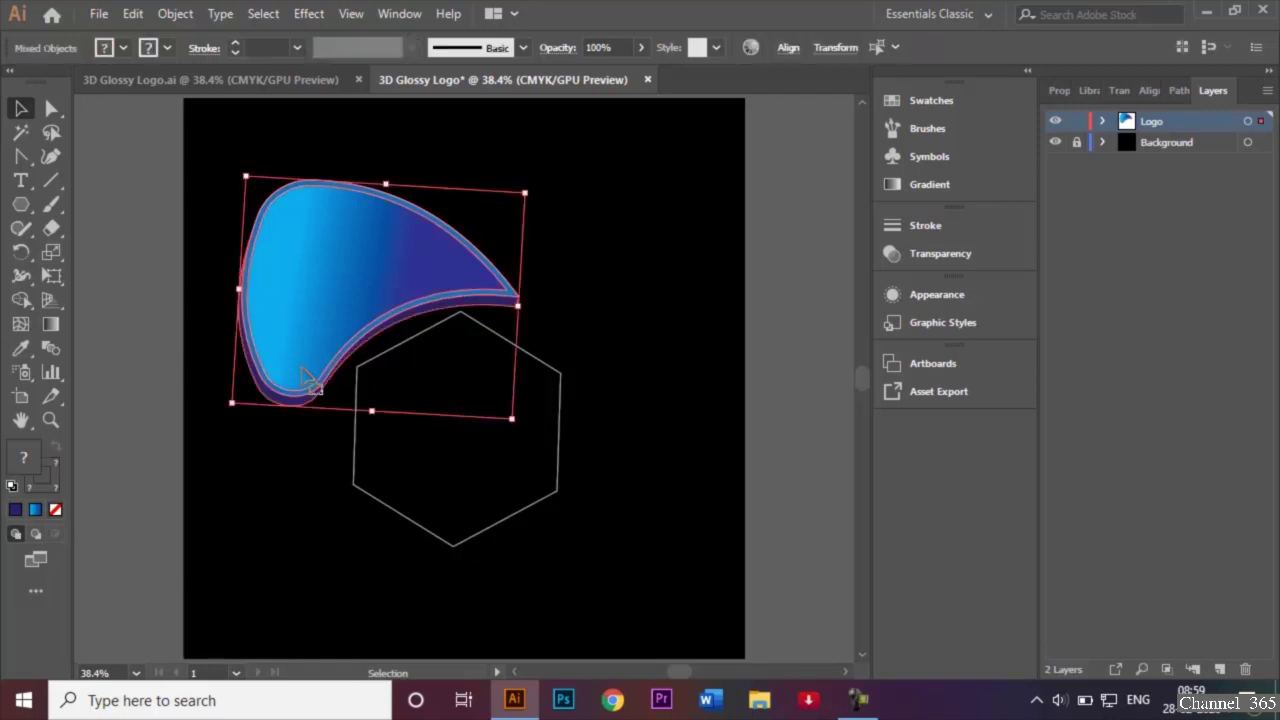
Rotate a copy of the petal 50° around the hexagon's centre using the Rotate Tool.
left_click(21, 252)
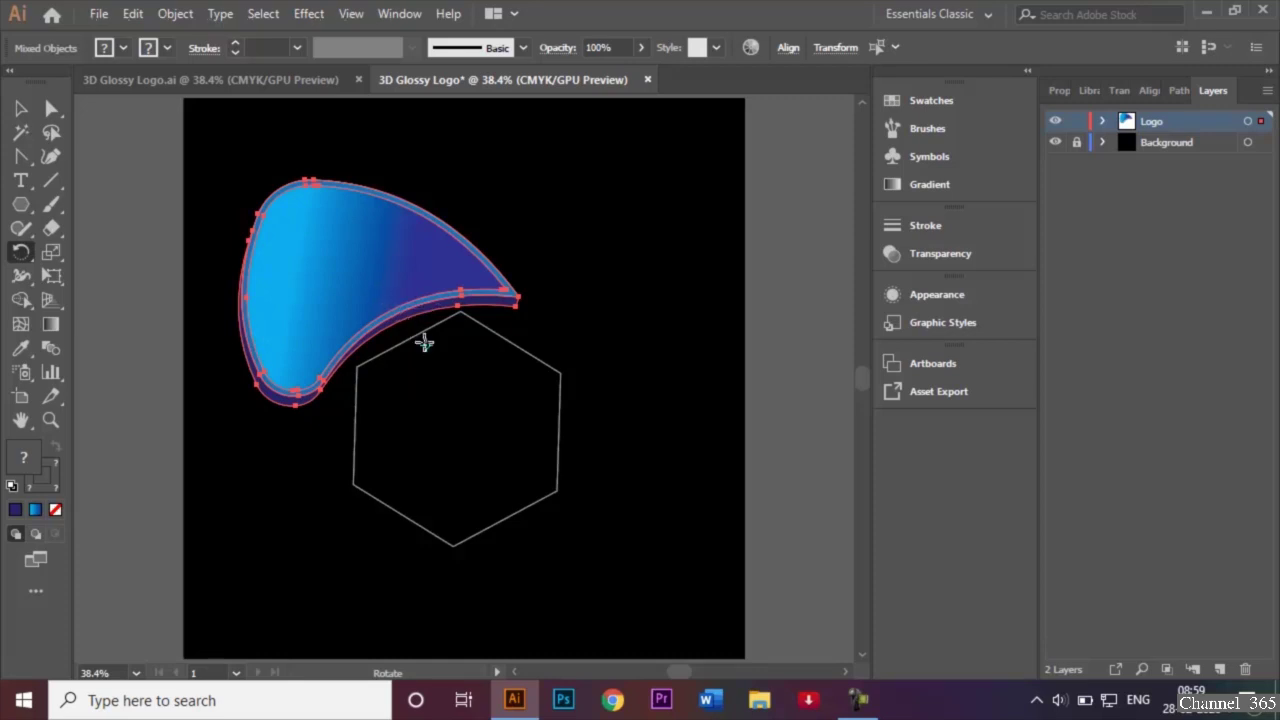
left_click(458, 425, "alt")
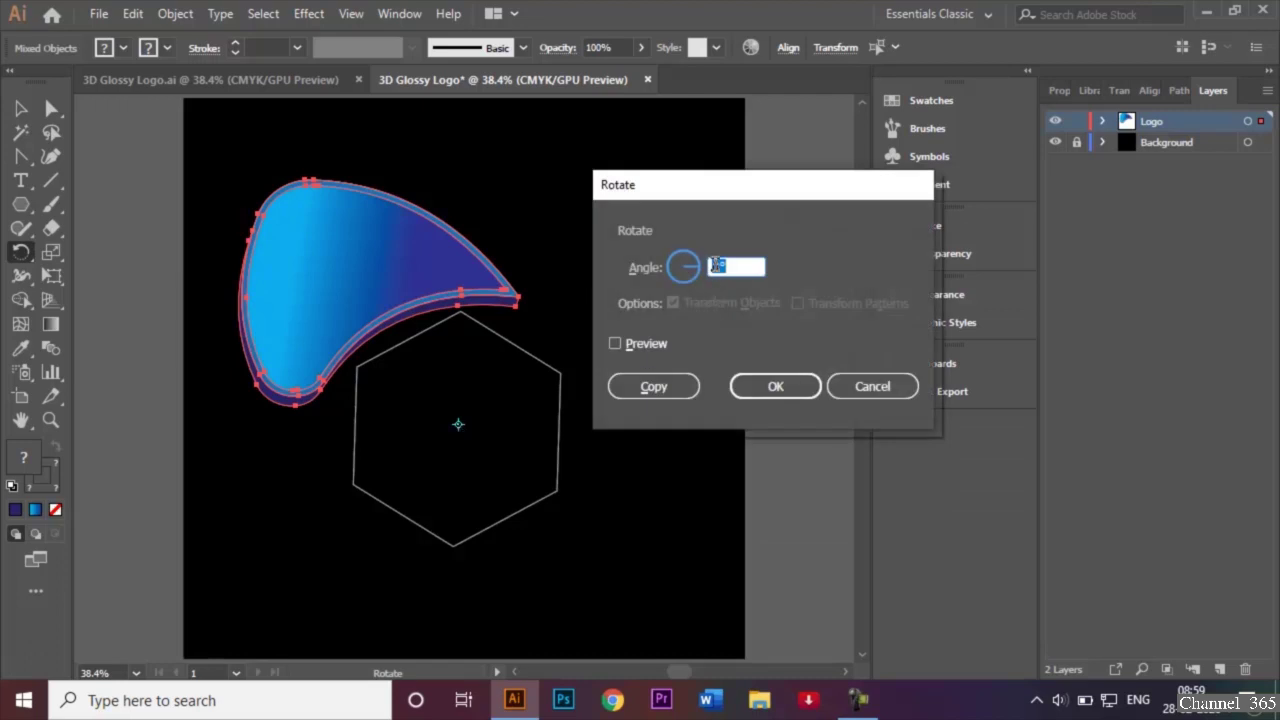
left_click(715, 265)
type("6")
left_click(615, 343)
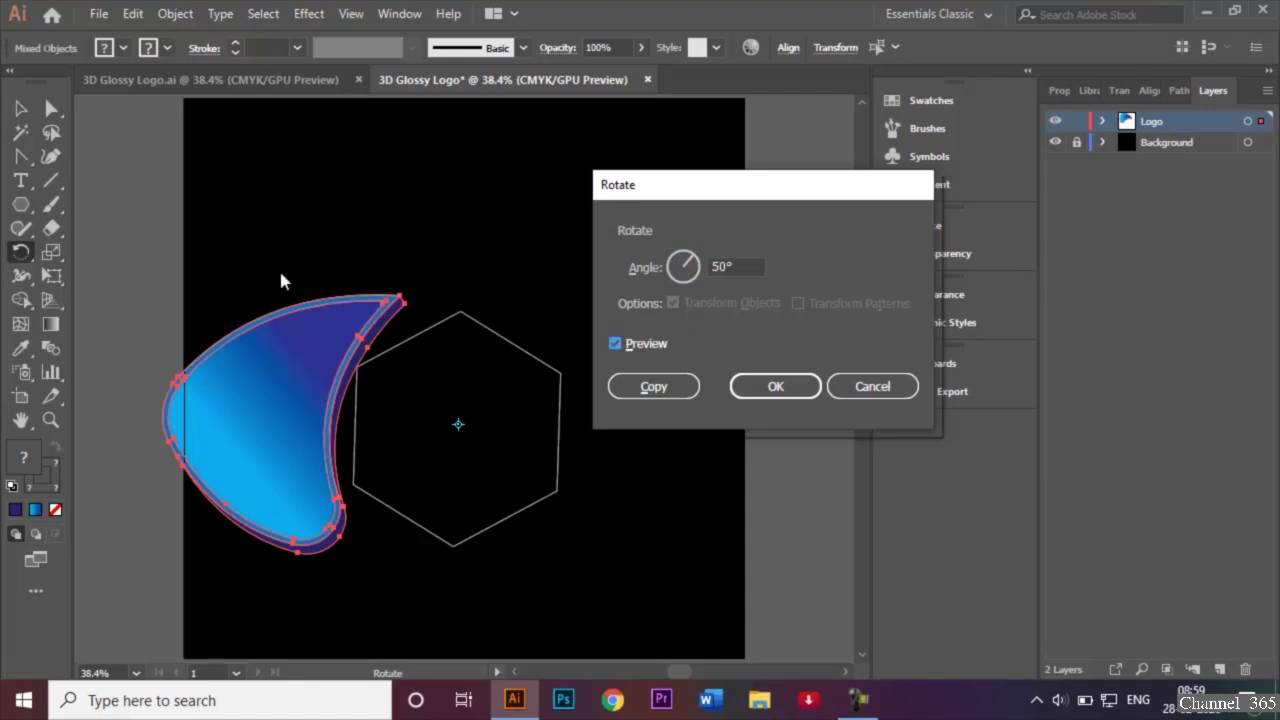
left_click(652, 388)
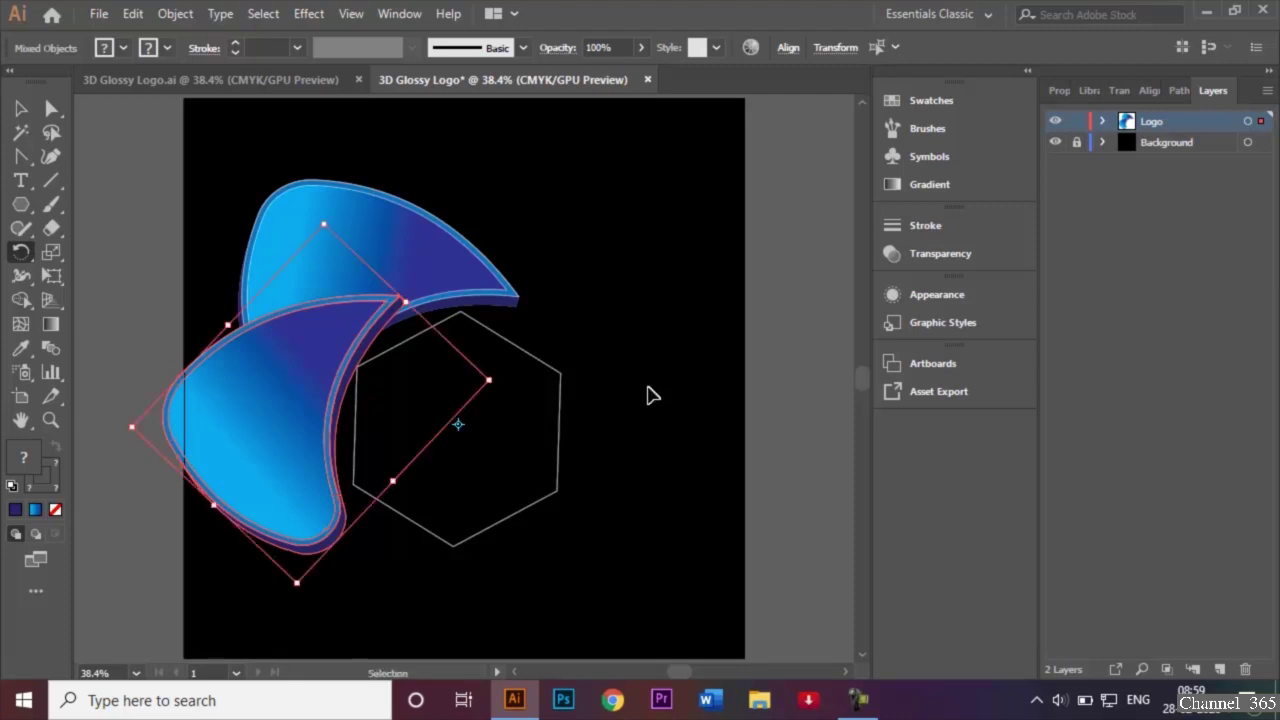
Repeat the rotated copy twice with Ctrl+D to complete the ring, then delete the central hexagon.
key("ctrl+d")
key("ctrl+d")
key("ctrl+d")
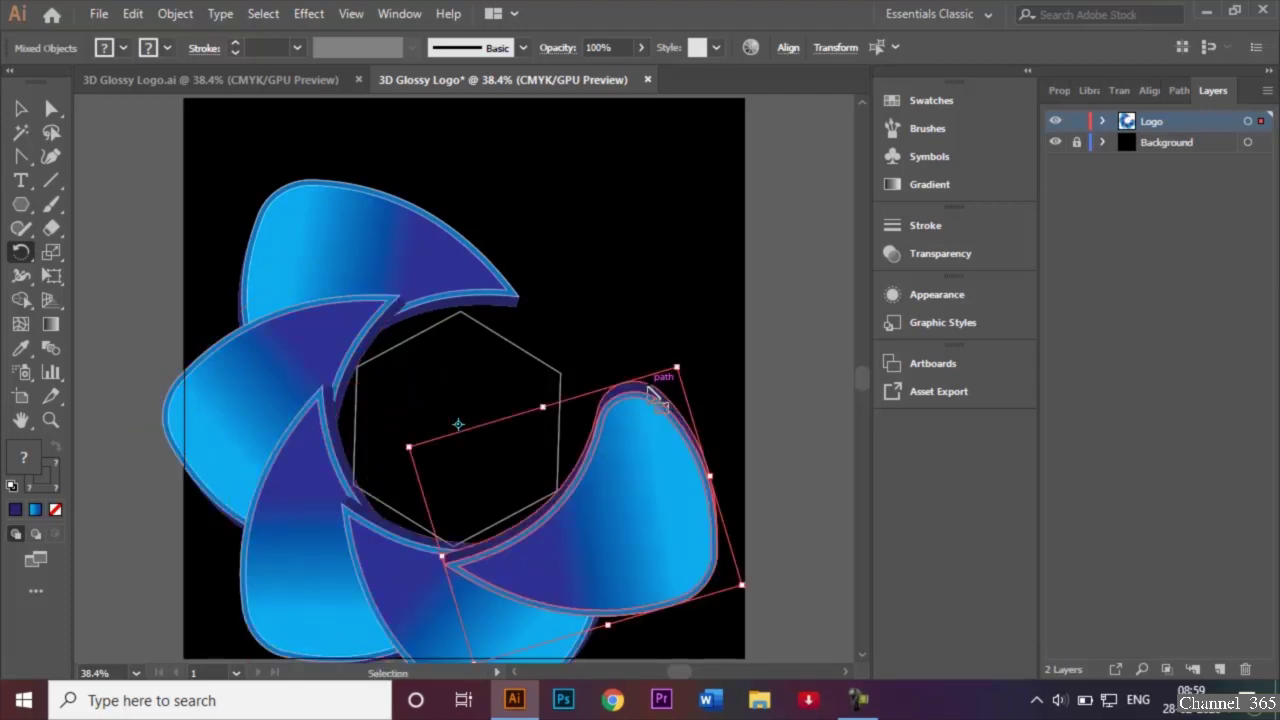
key("ctrl+d")
key("ctrl+d")
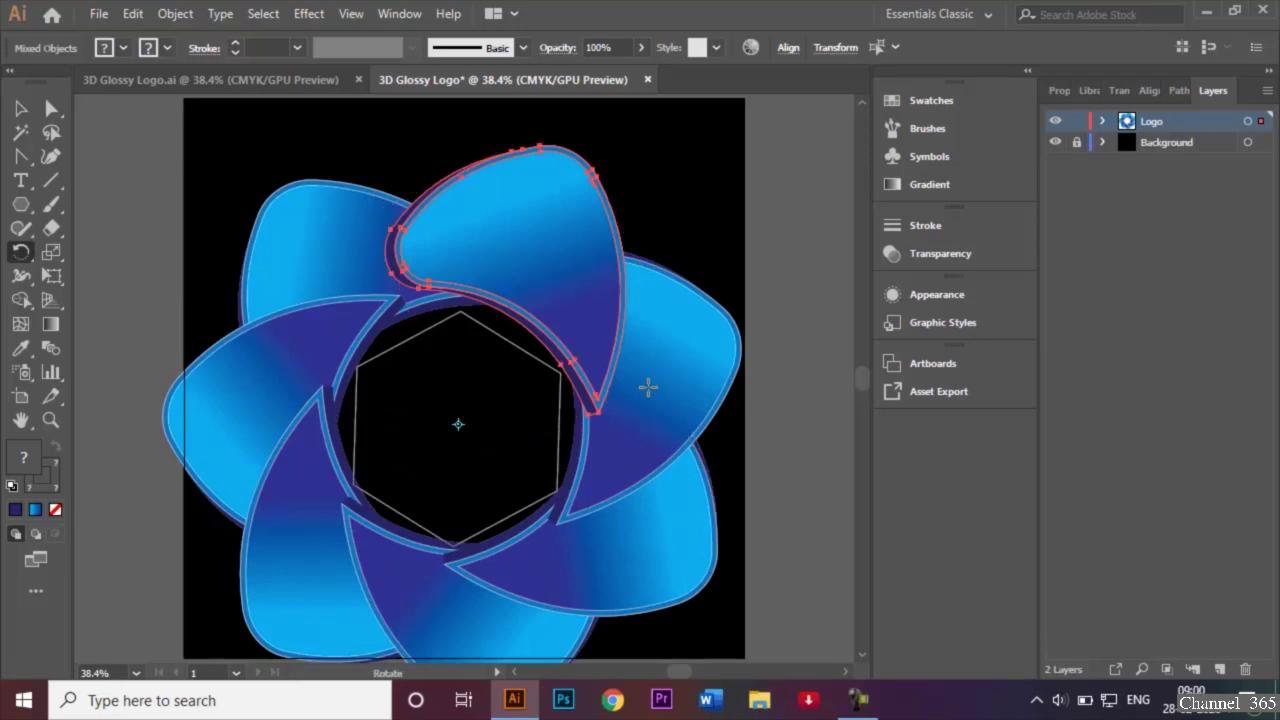
left_click(21, 108)
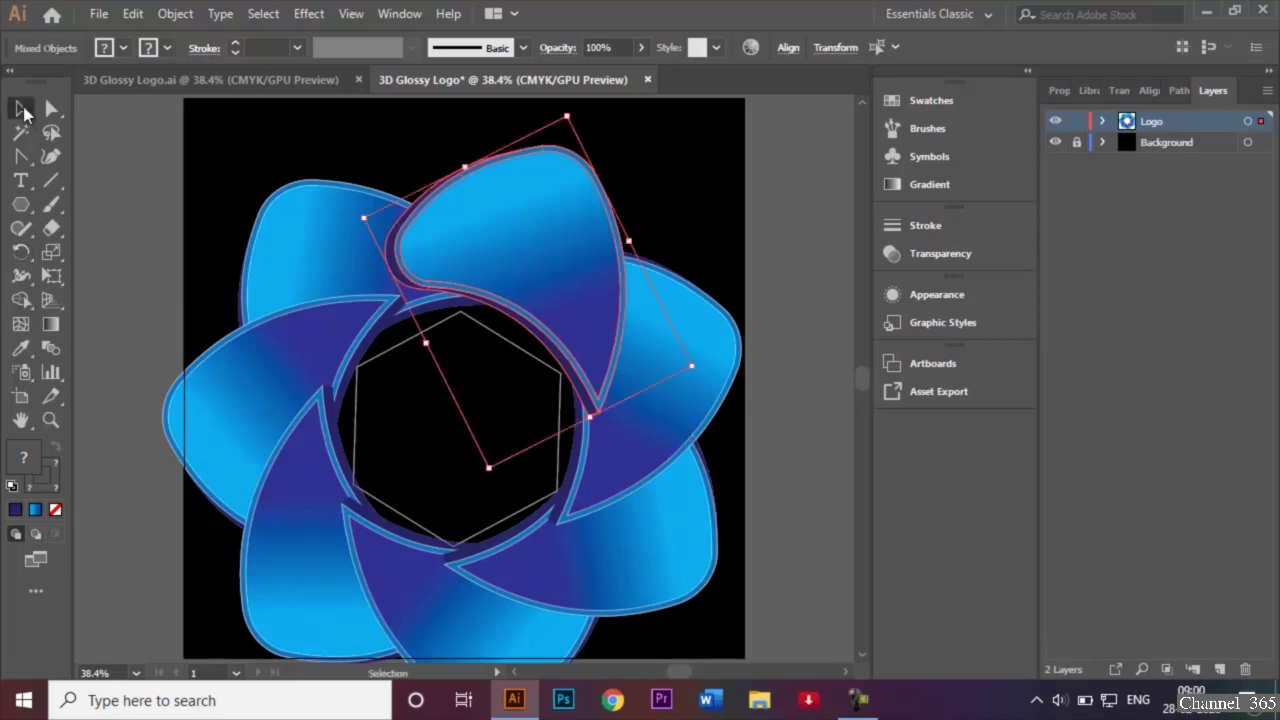
left_click(258, 144)
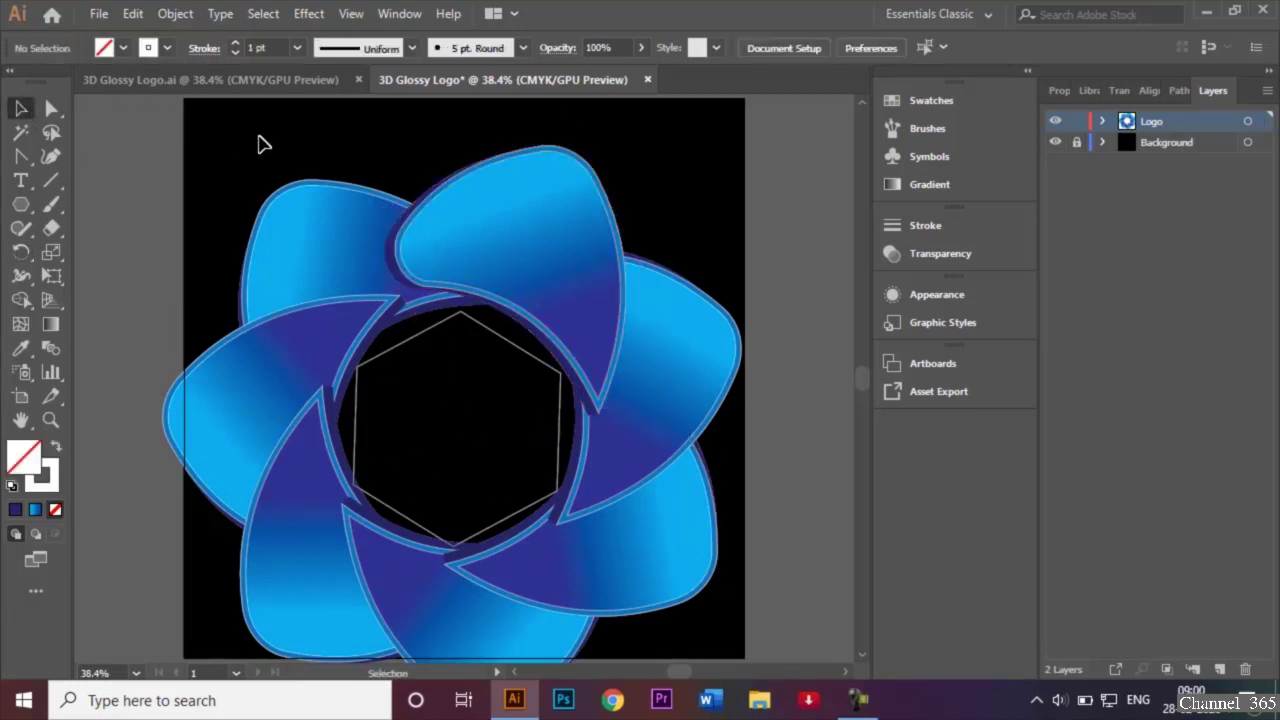
left_click(446, 333)
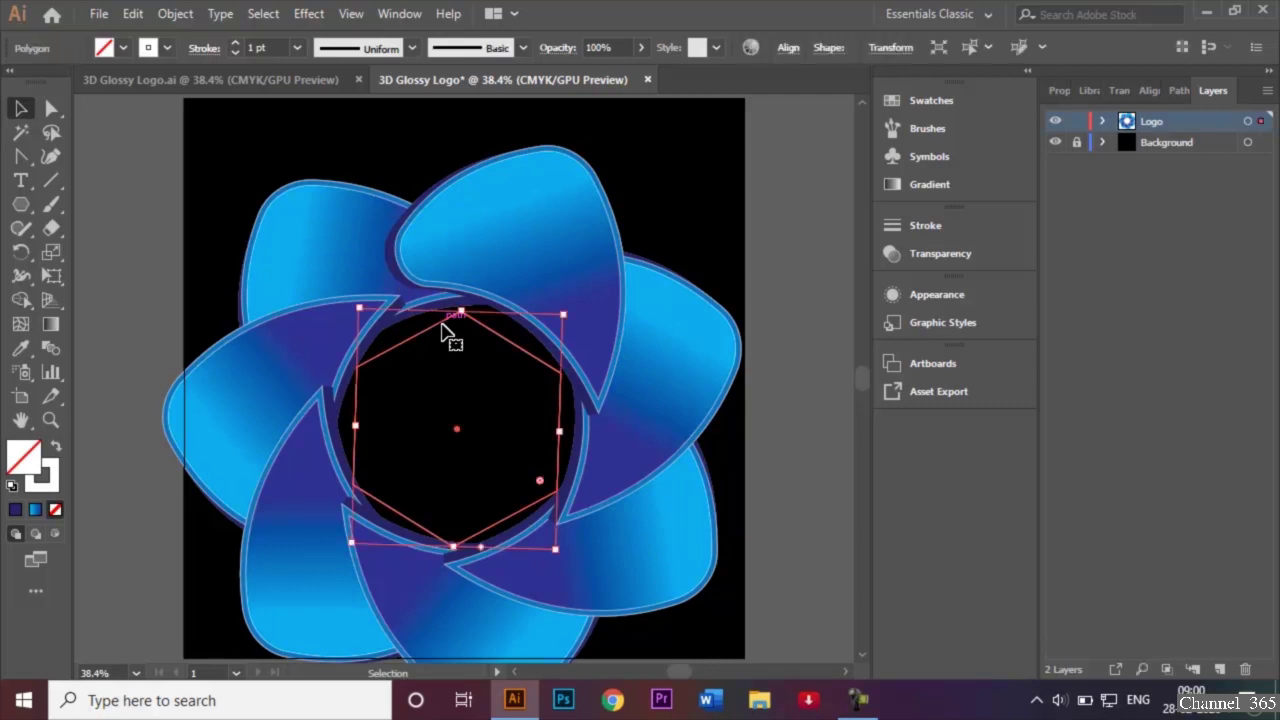
key("Delete")
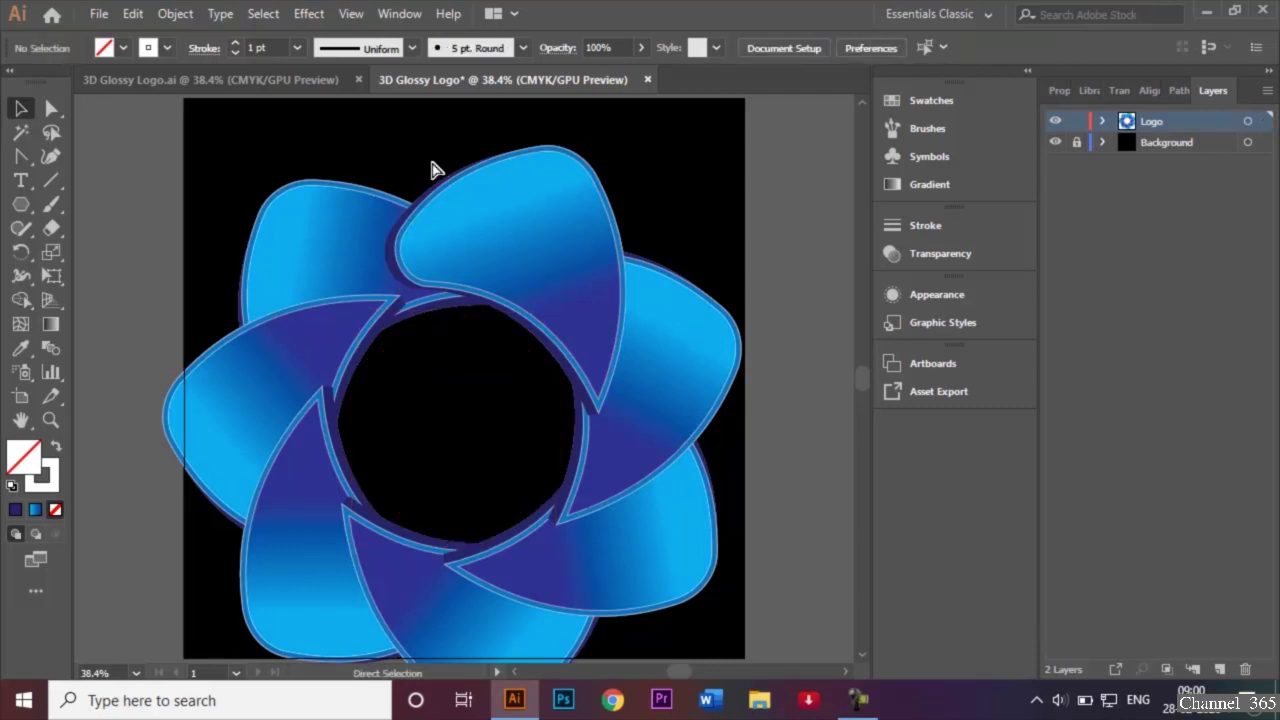
key("ctrl+minus")
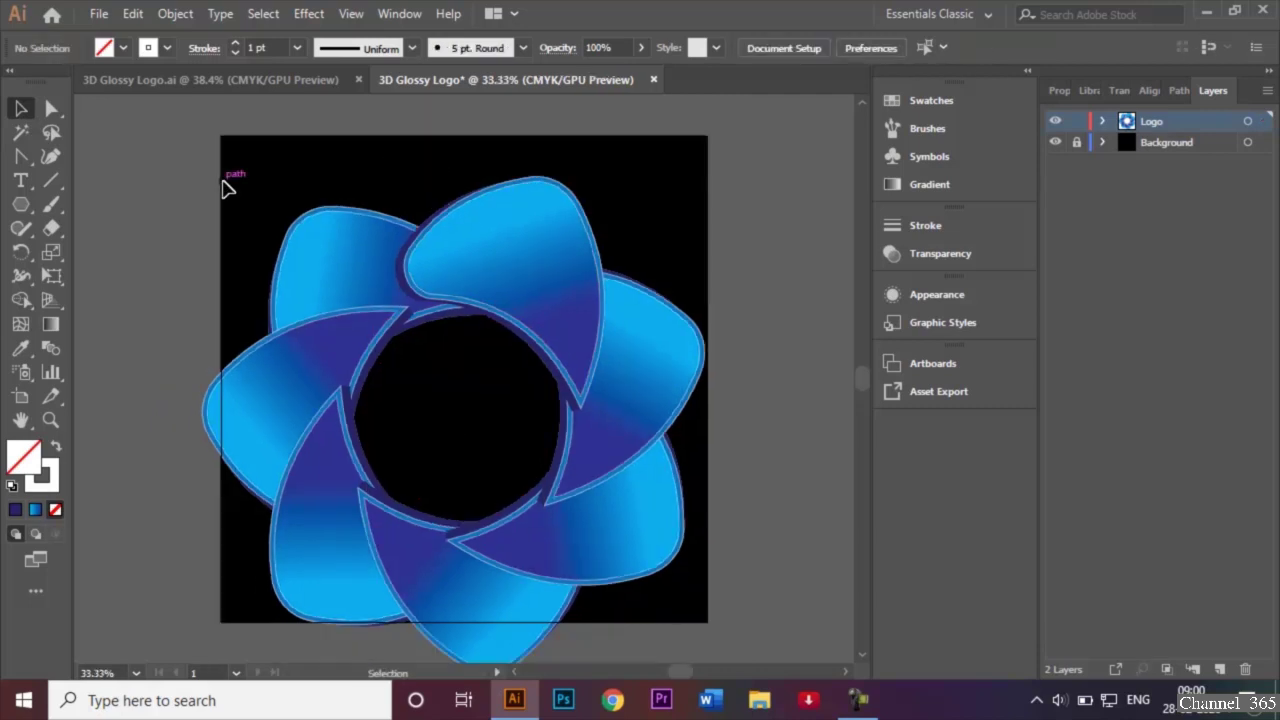
Scale all petals down proportionally, nudge them up two steps, and fit the artboard to the window.
left_click_drag(183, 185, 748, 662)
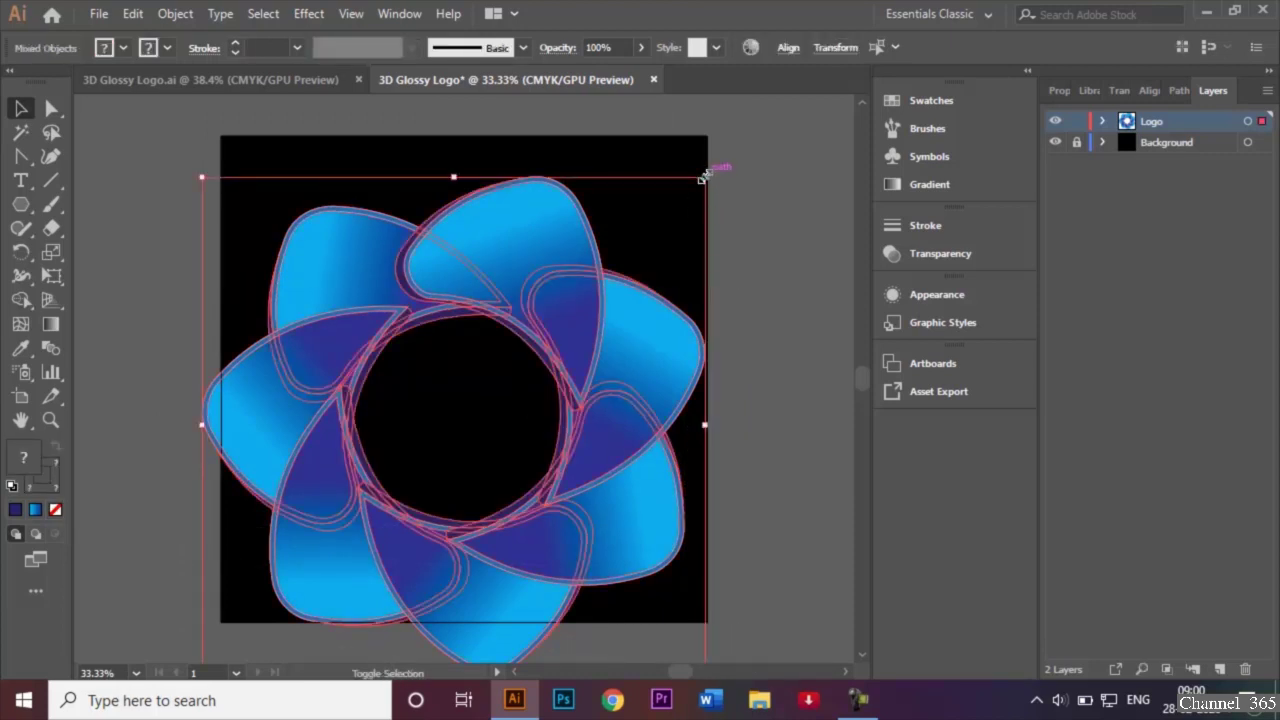
left_click_drag(703, 177, 653, 201)
key("Up")
key("Up")
key("Up")
key("Up")
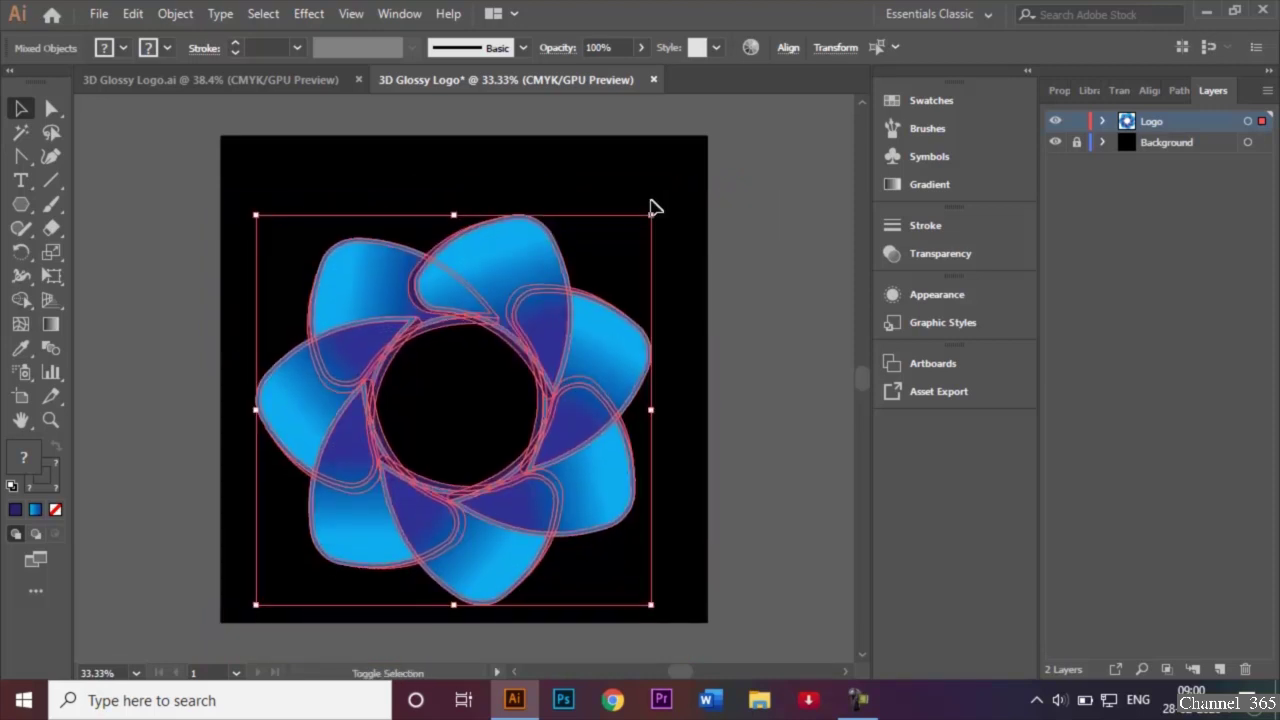
key("Up")
key("Up")
key("Up")
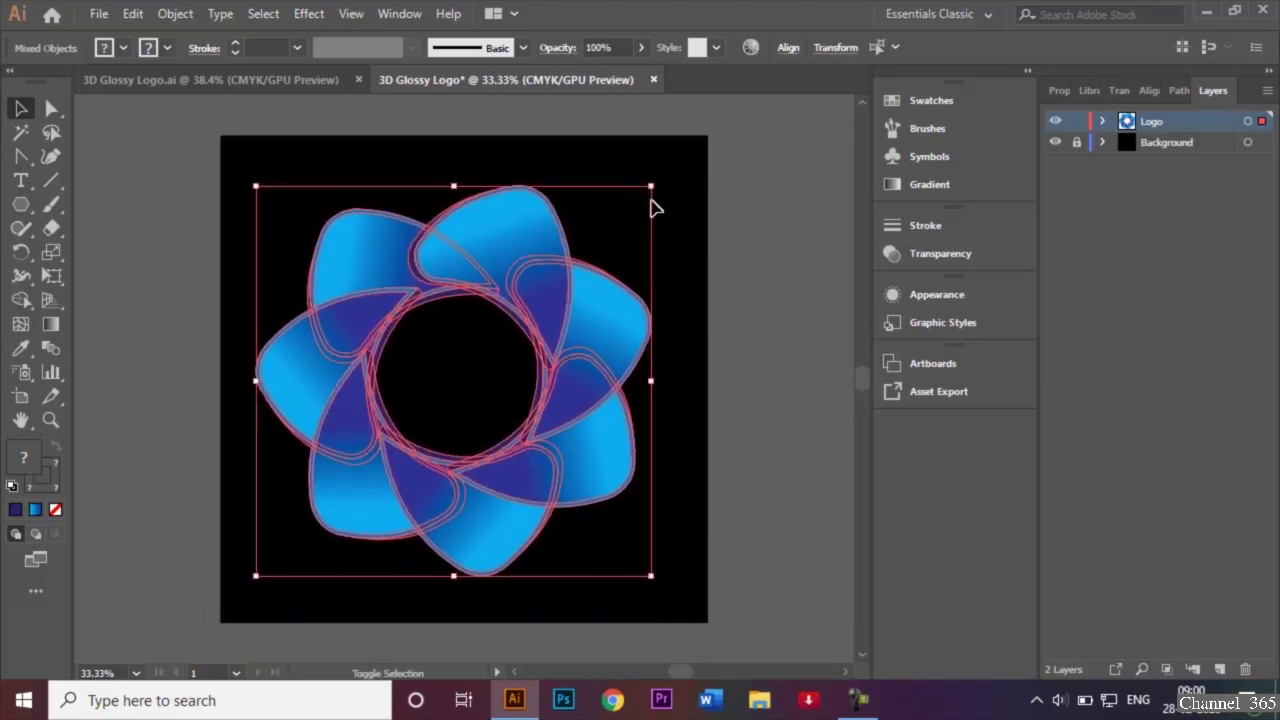
left_click(836, 261)
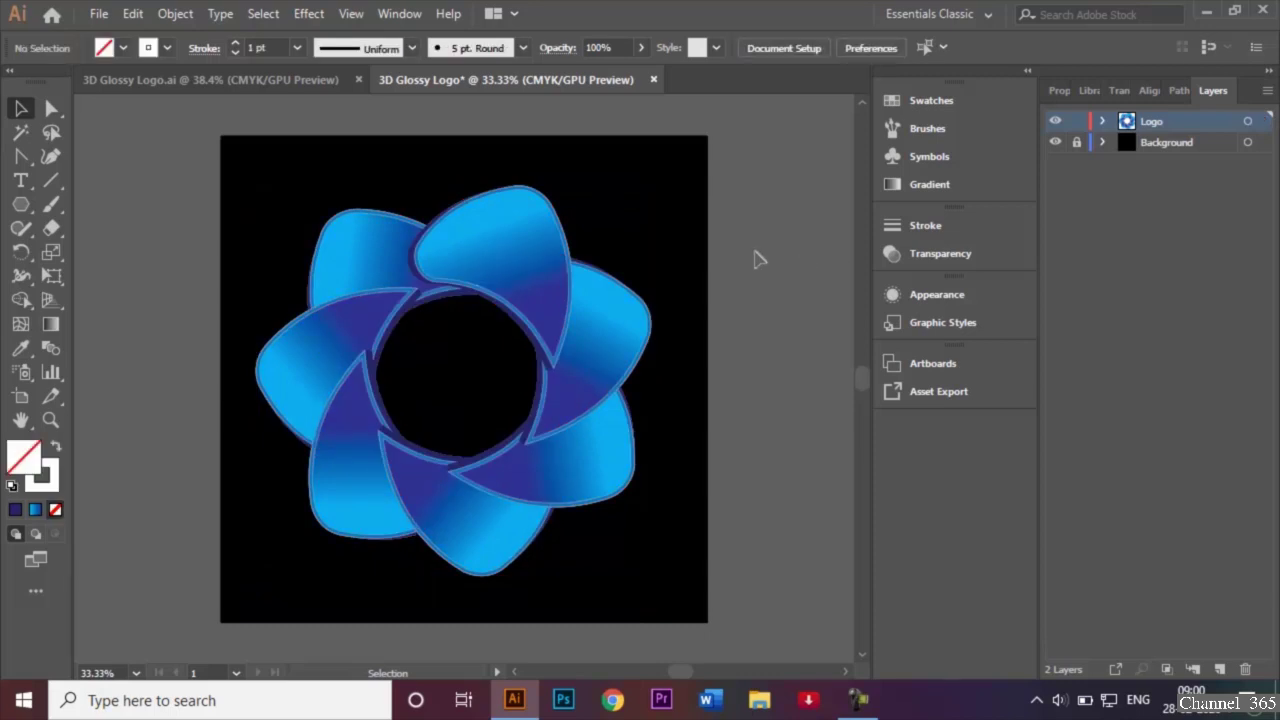
key("ctrl+0")
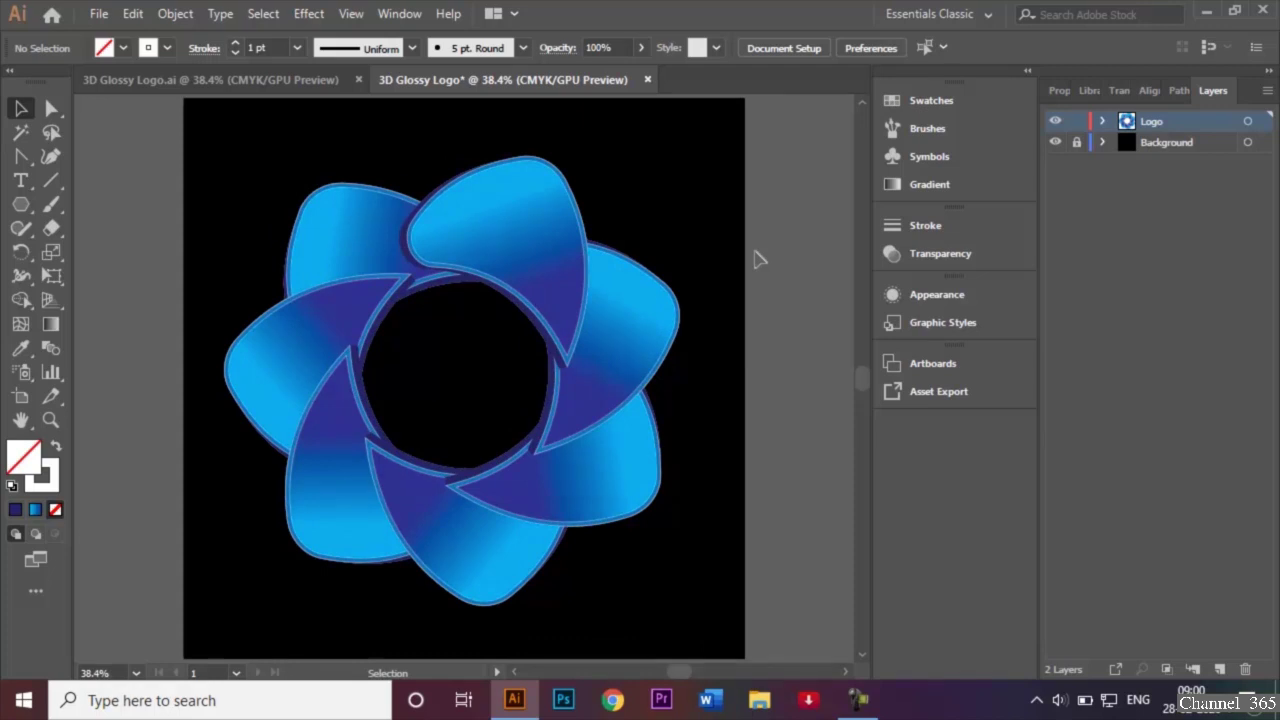
View the finished multicolour logo, return to the blue logo, and select its top petal for gradient editing.
left_click(160, 80)
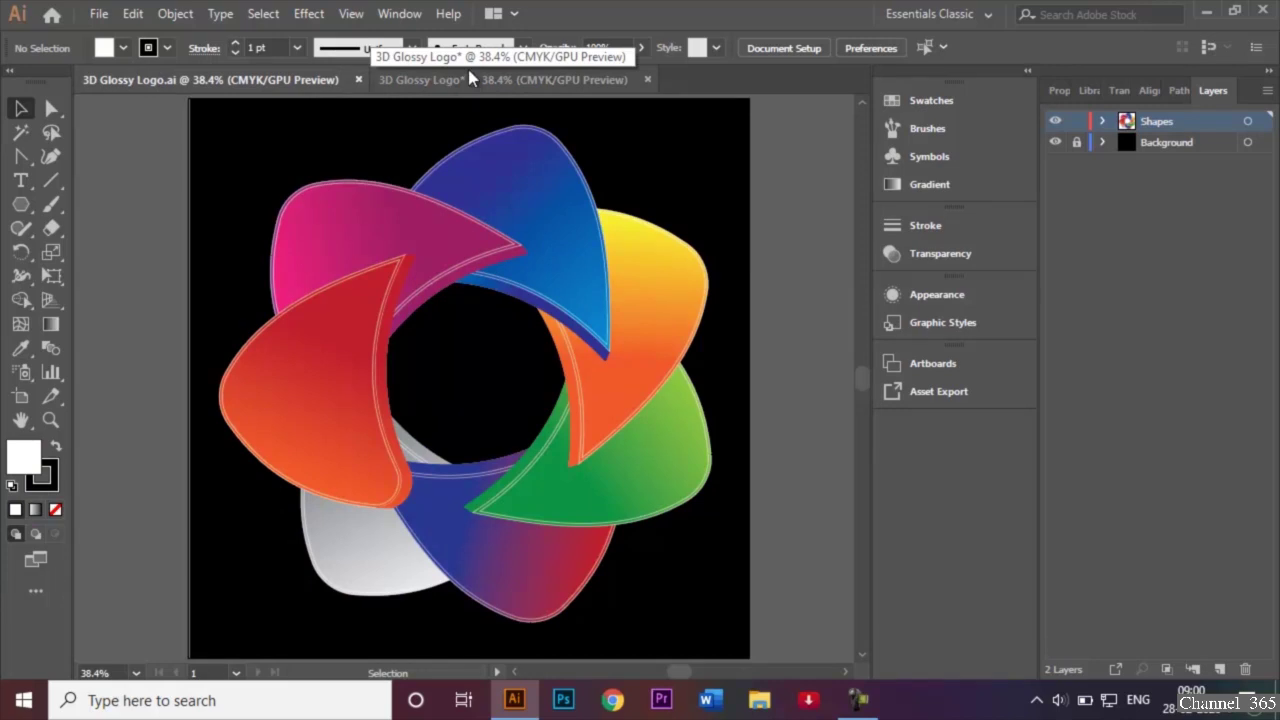
left_click(468, 80)
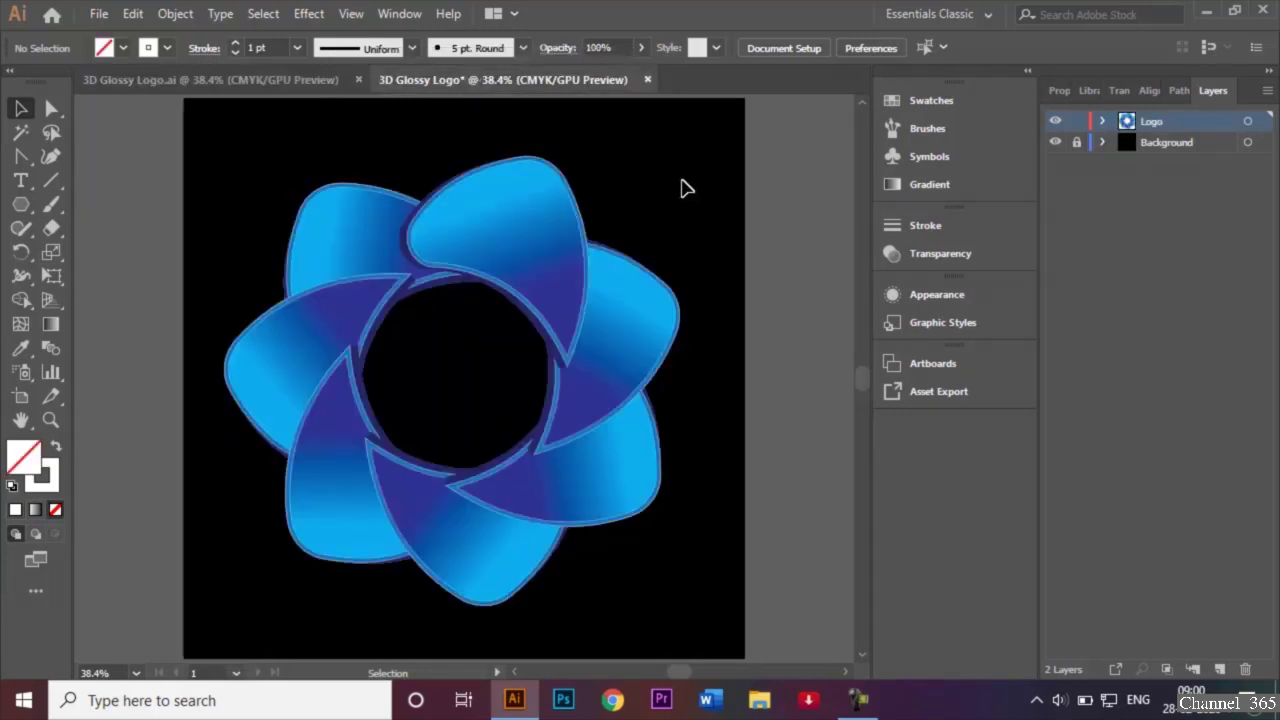
left_click(540, 212)
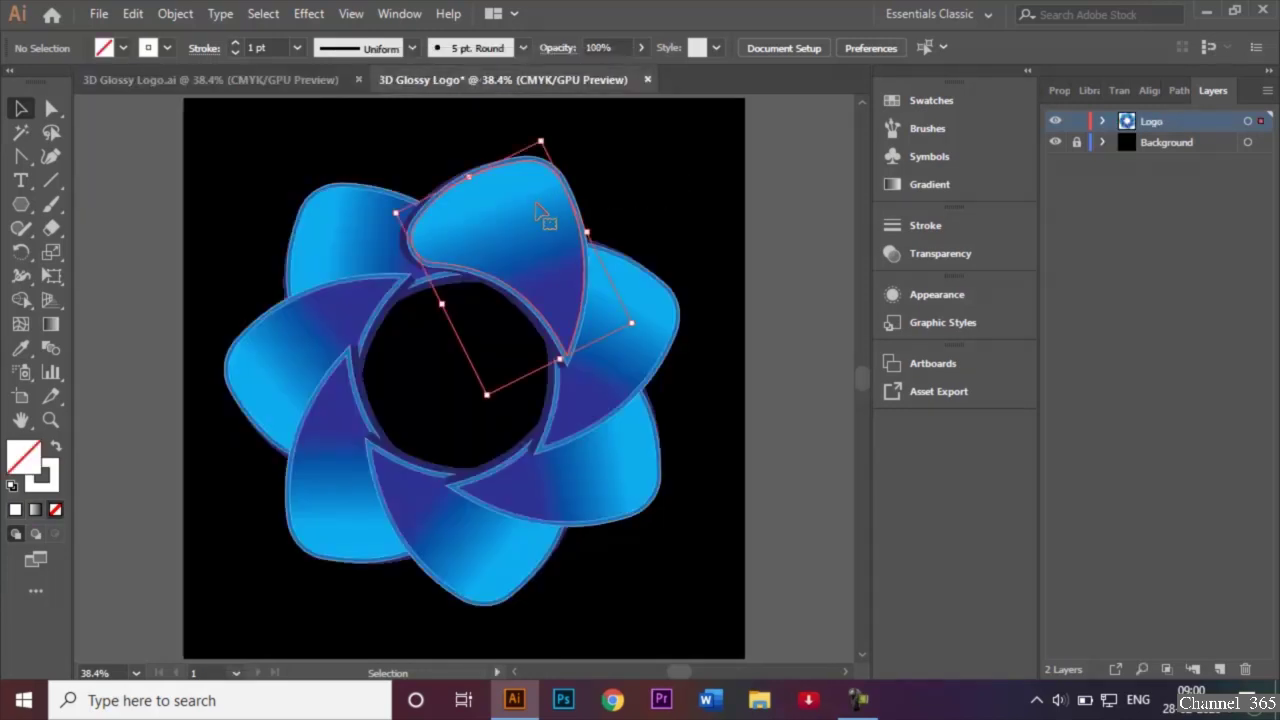
left_click(49, 326)
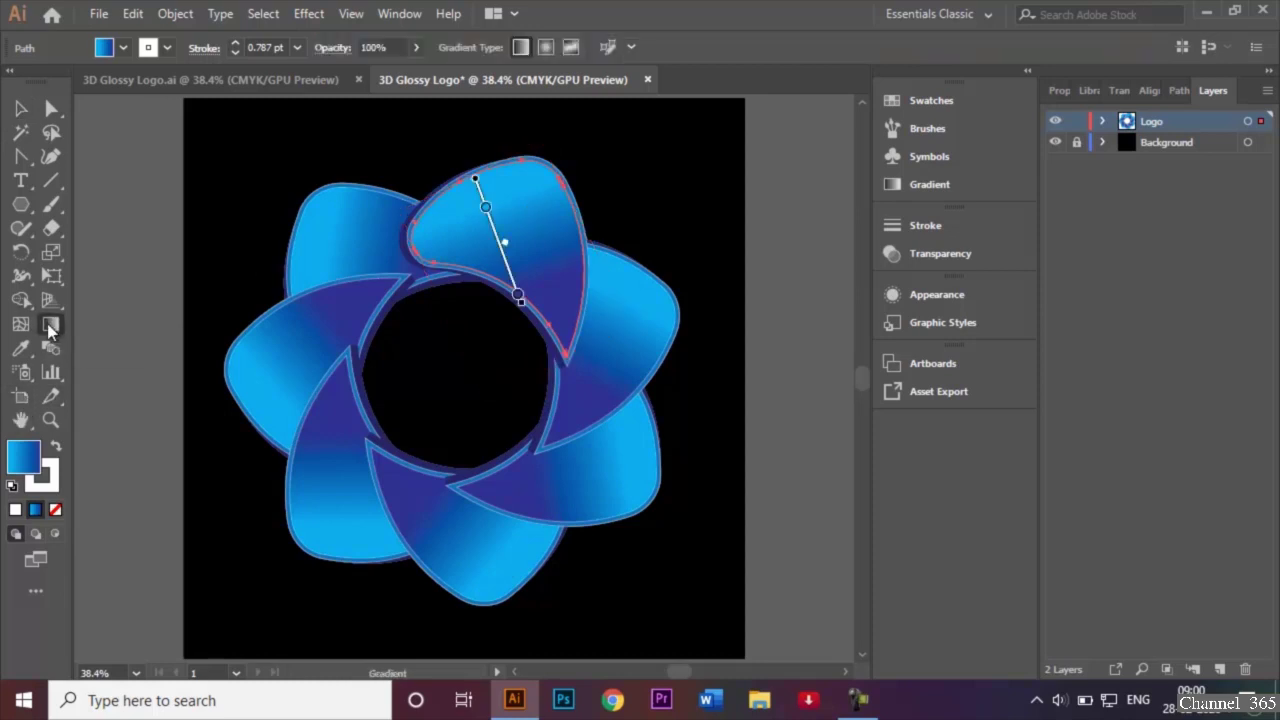
Move the top petal's left gradient stop to 0% and make it red.
double_click(49, 326)
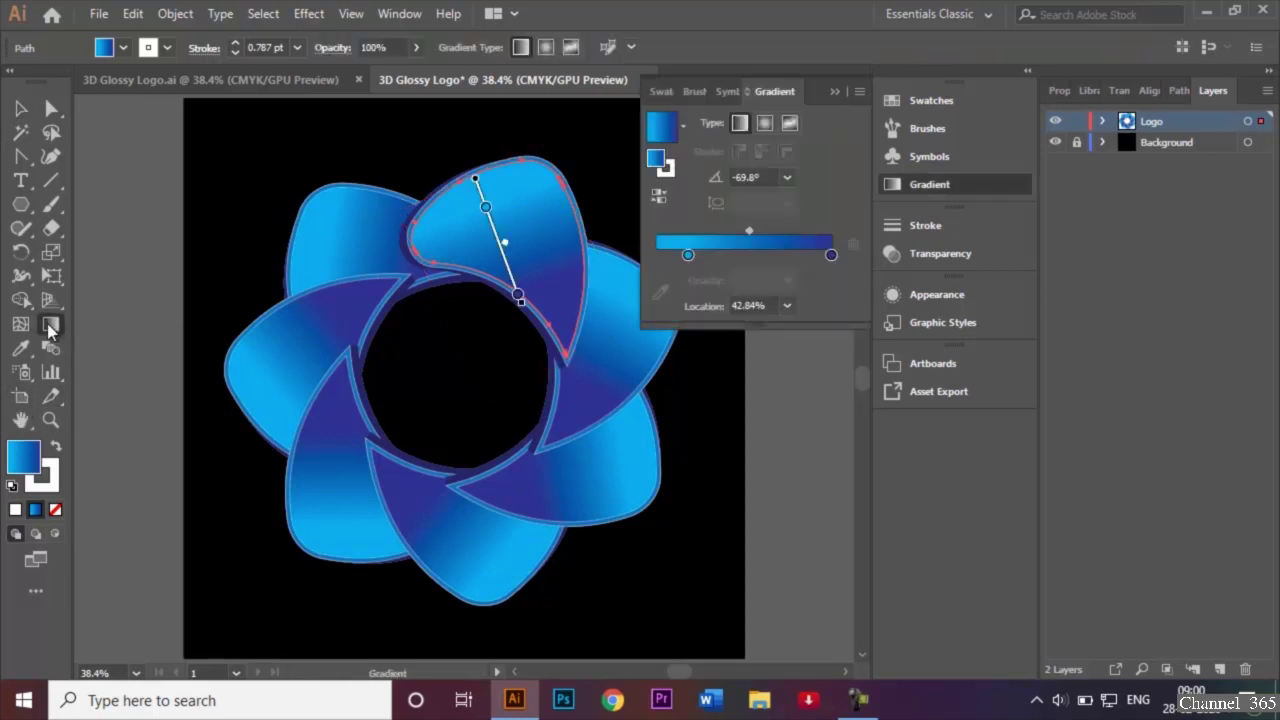
left_click(688, 255)
left_click_drag(688, 257, 657, 259)
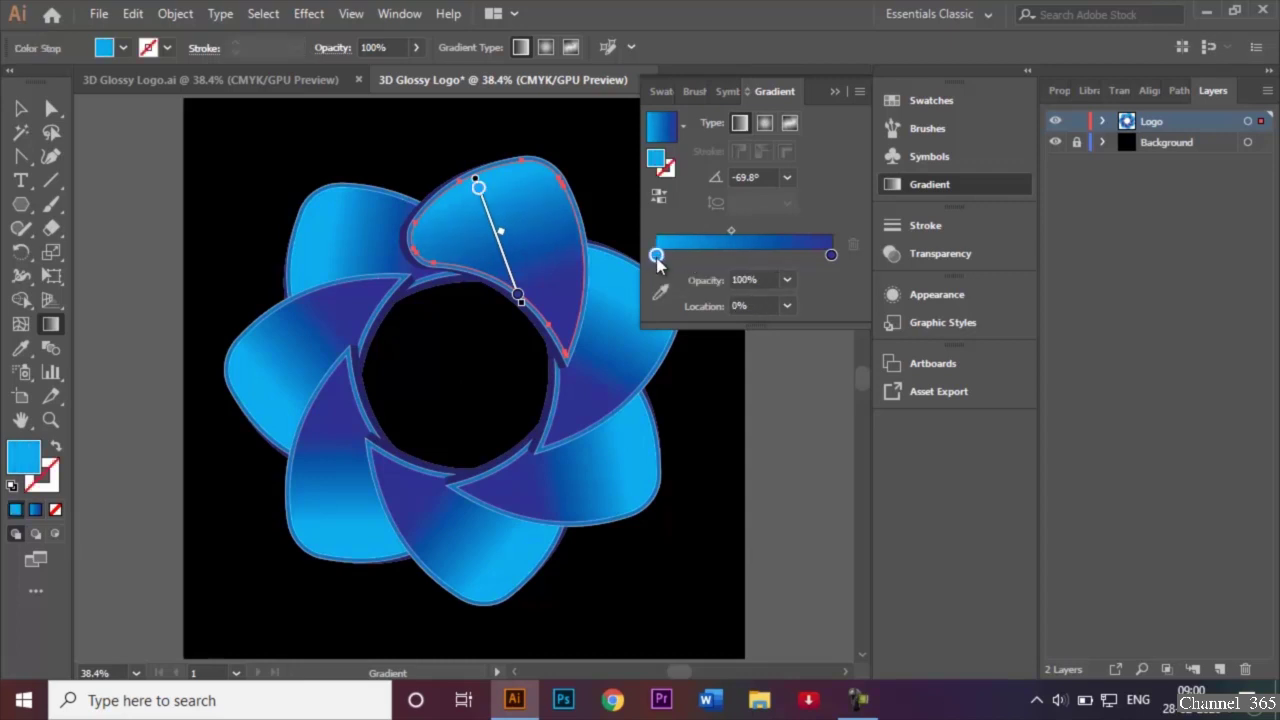
double_click(656, 256)
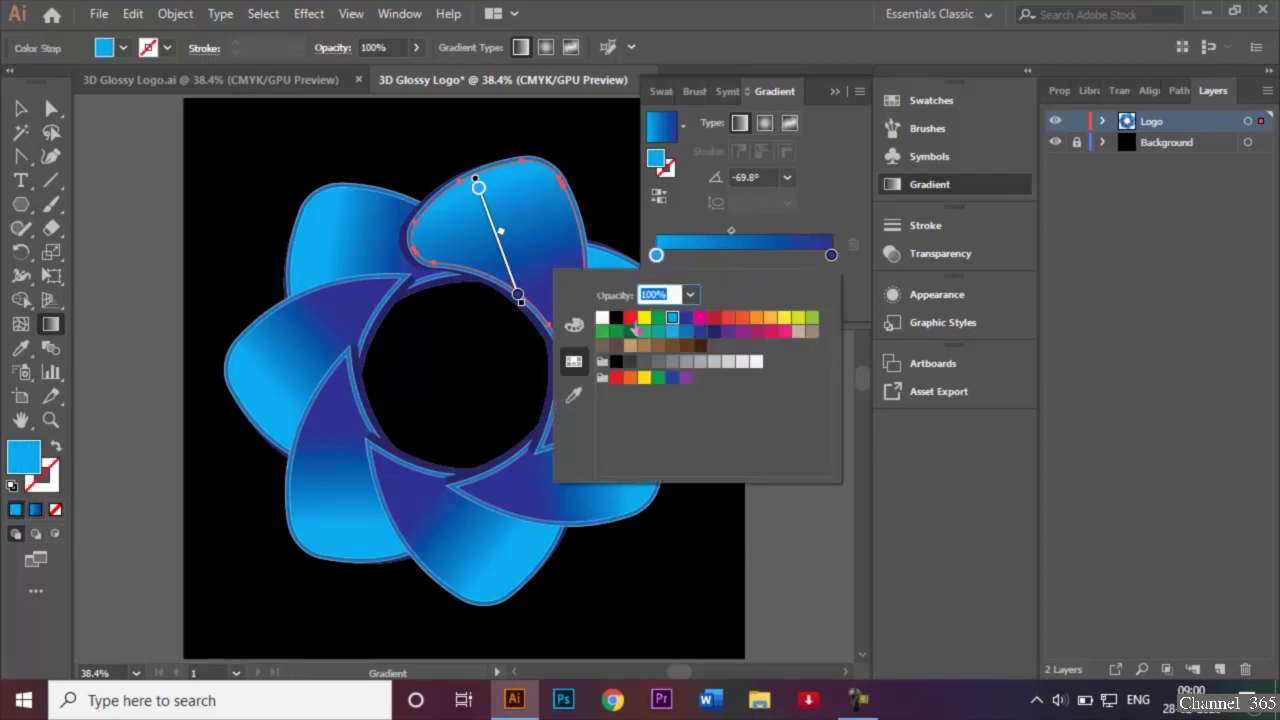
left_click(714, 319)
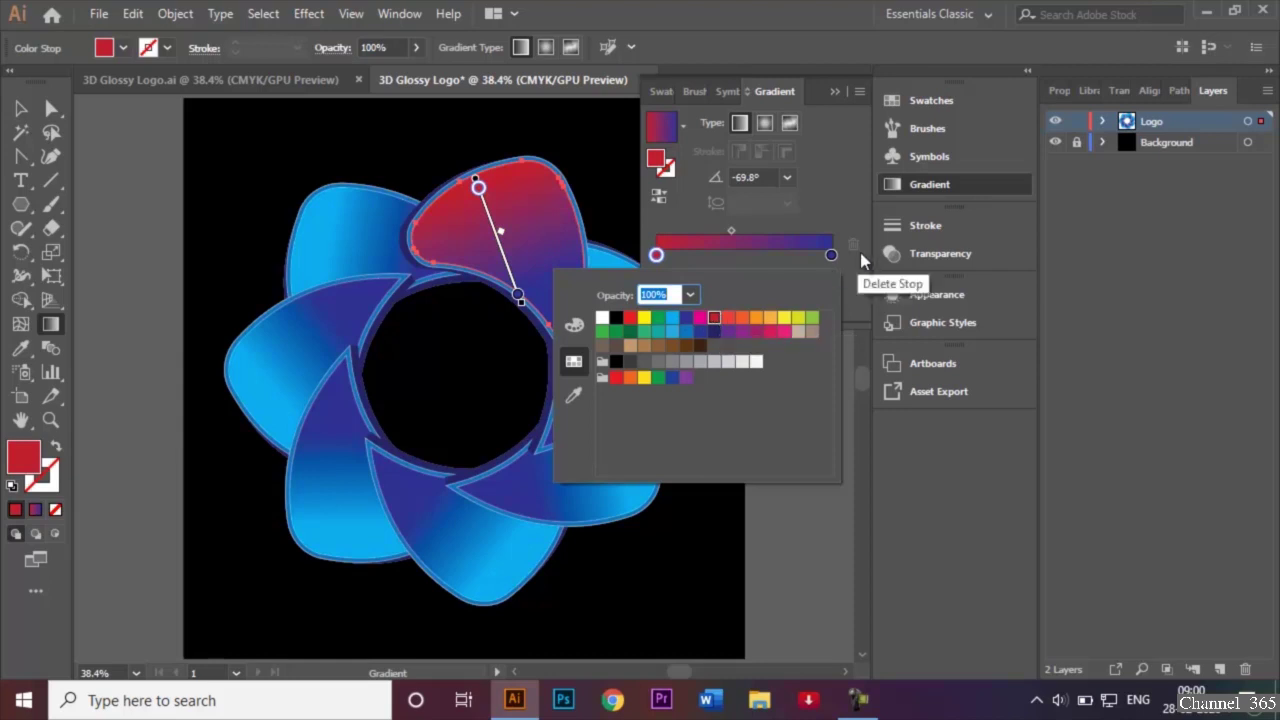
left_click(838, 93)
left_click(836, 92)
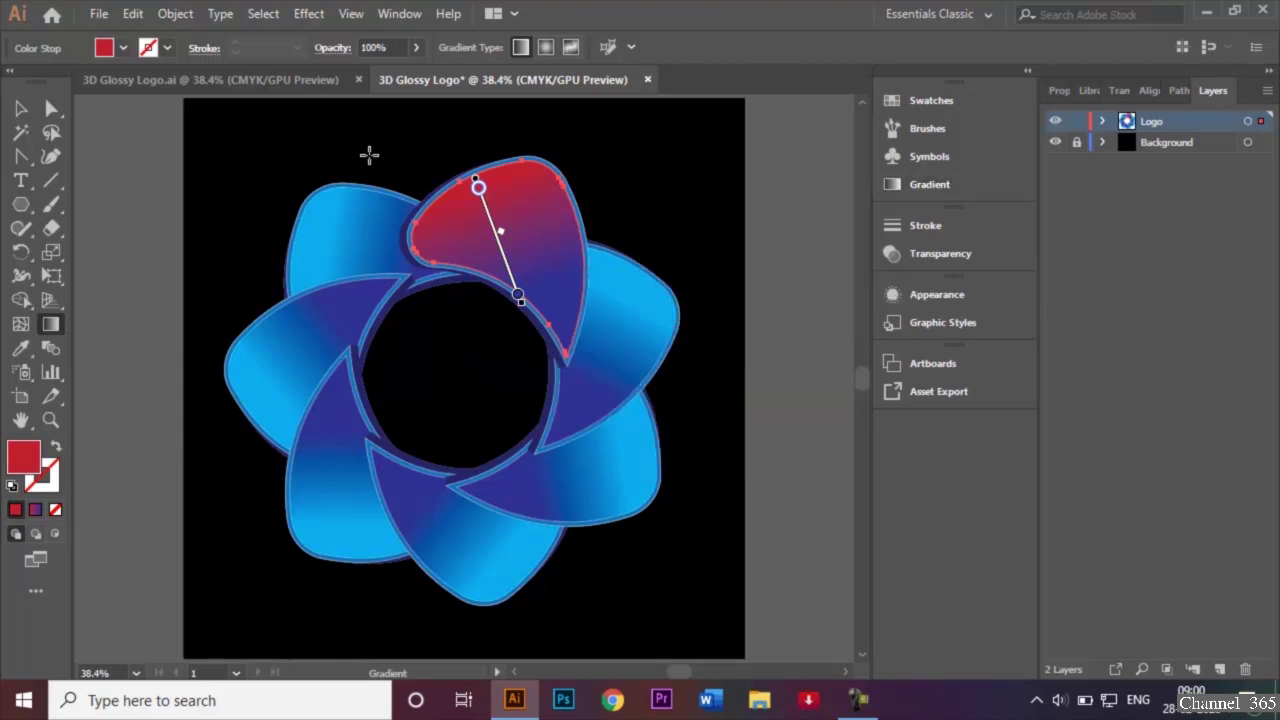
Fill the red petal's underlying path with purple.
left_click(20, 108)
left_click(194, 151)
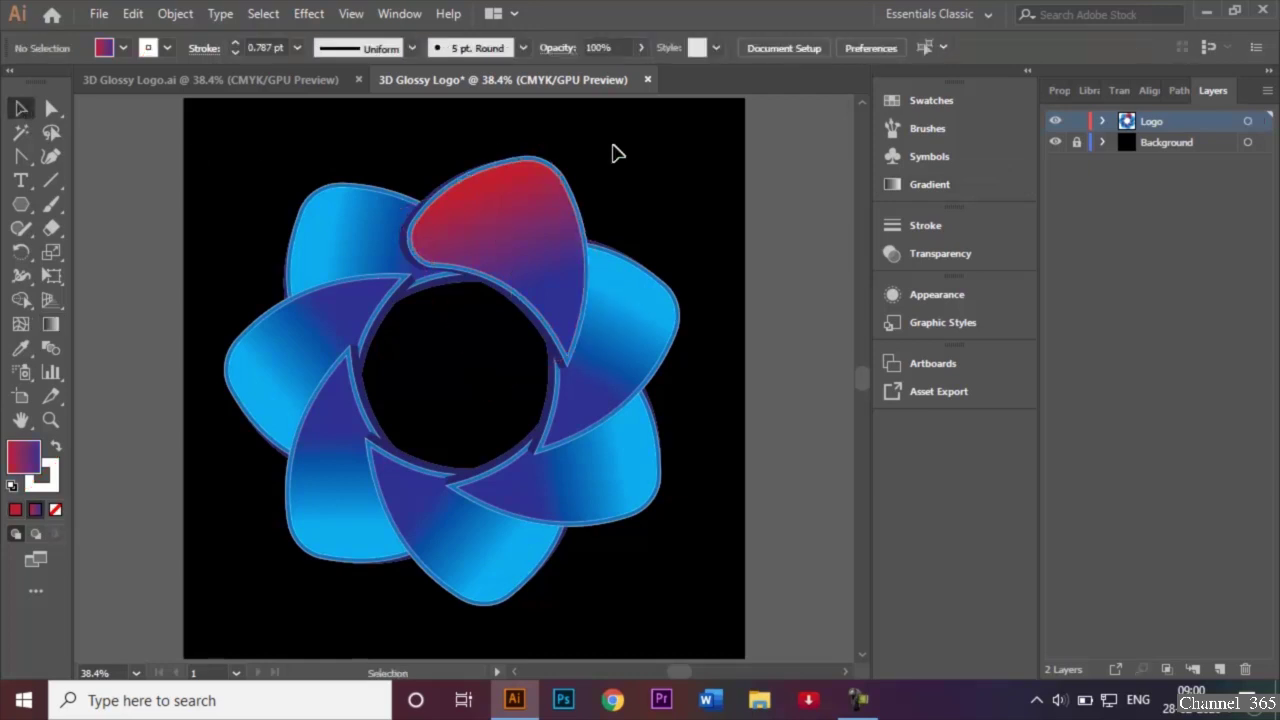
left_click(563, 178)
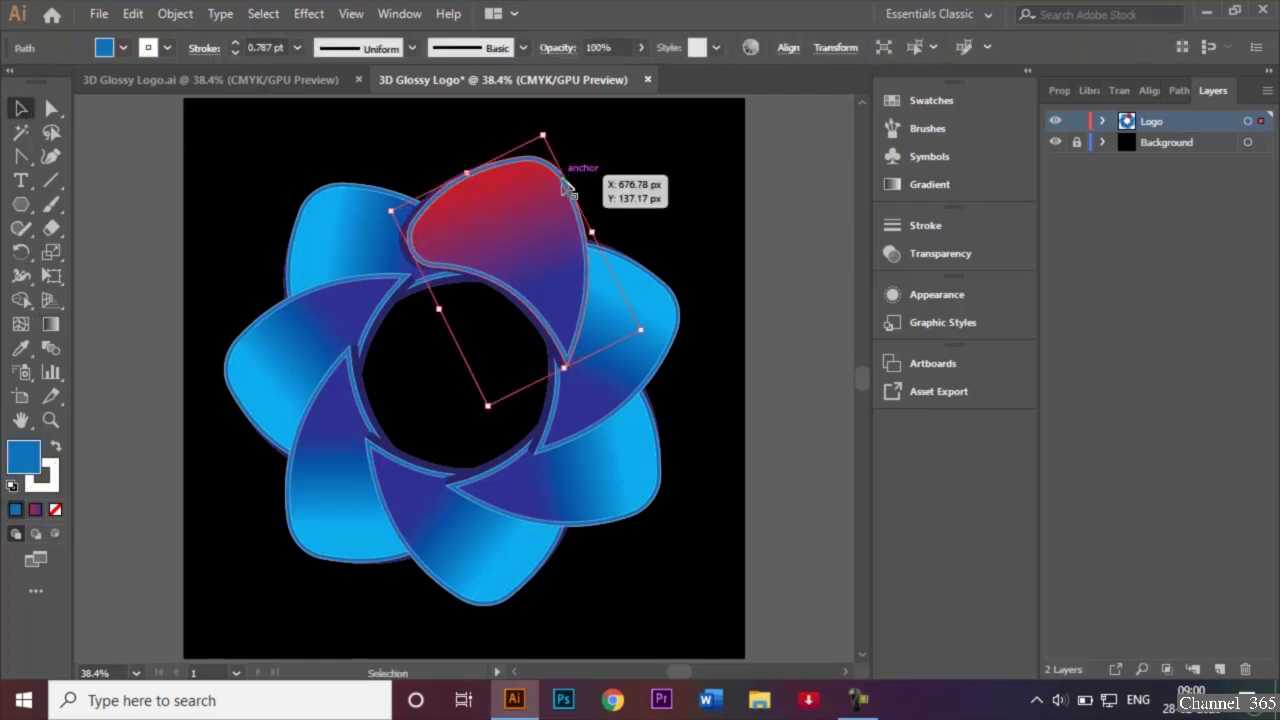
left_click(124, 47)
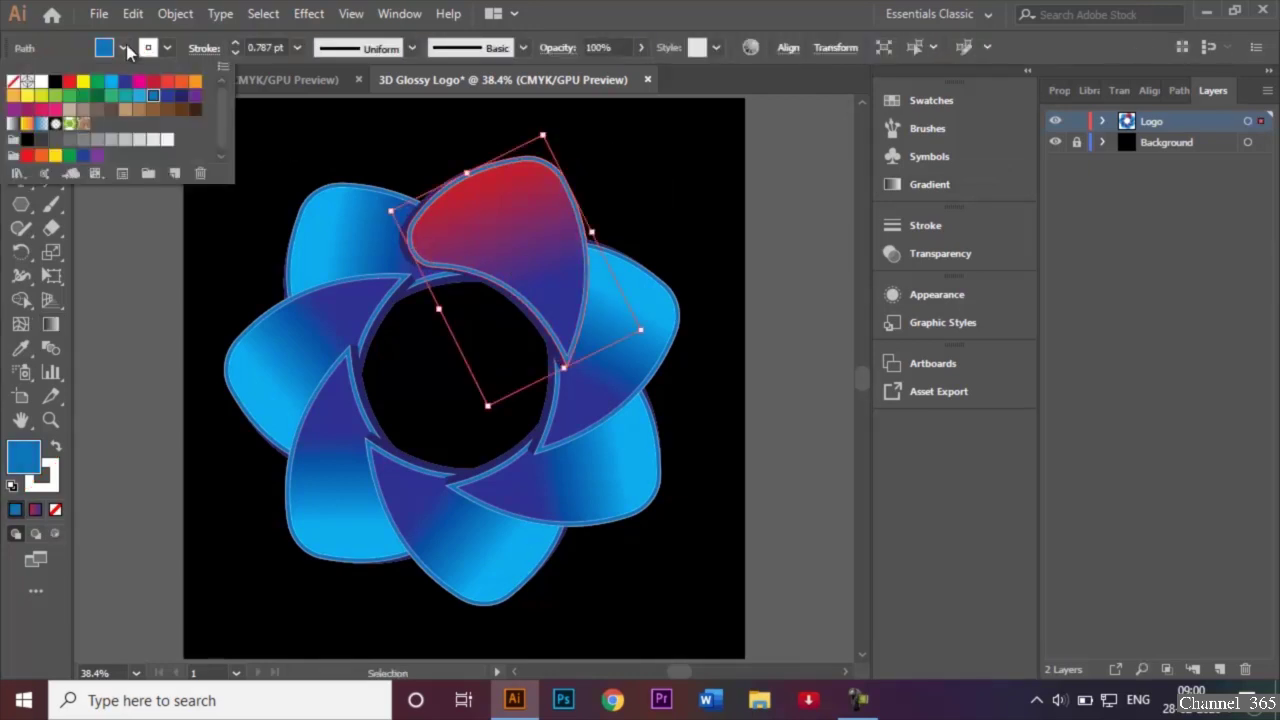
left_click(191, 100)
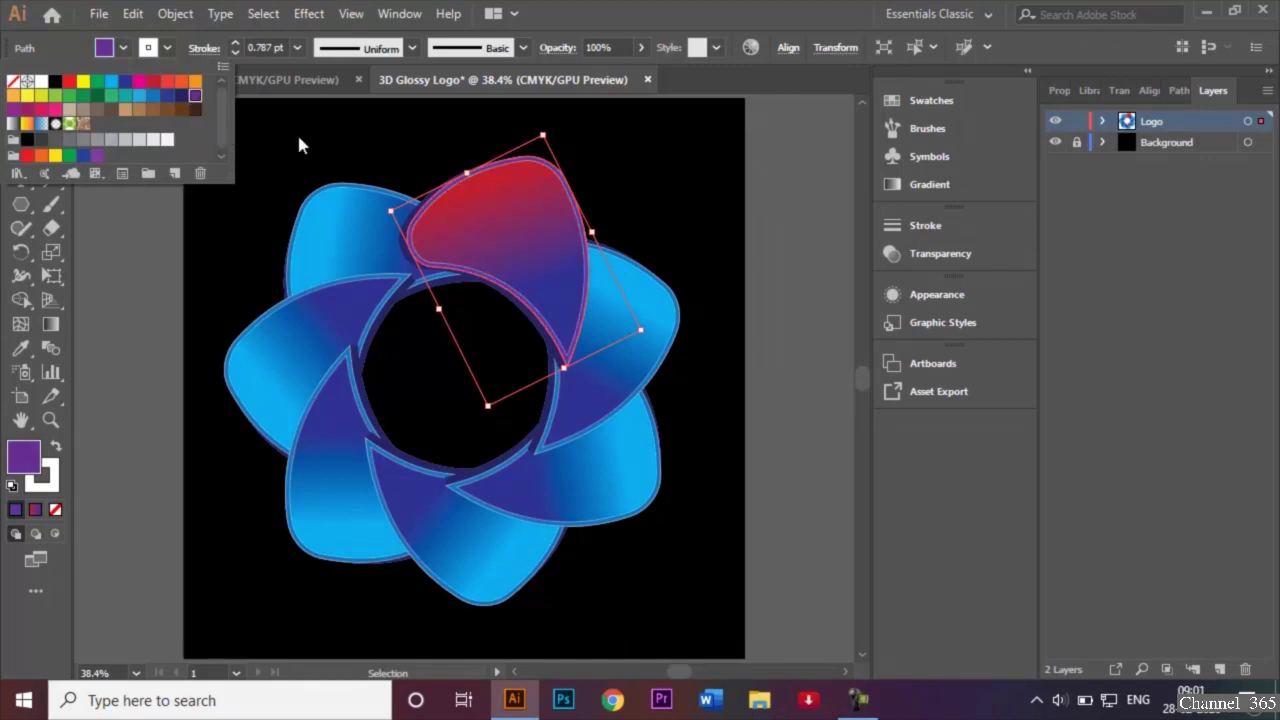
left_click(274, 200)
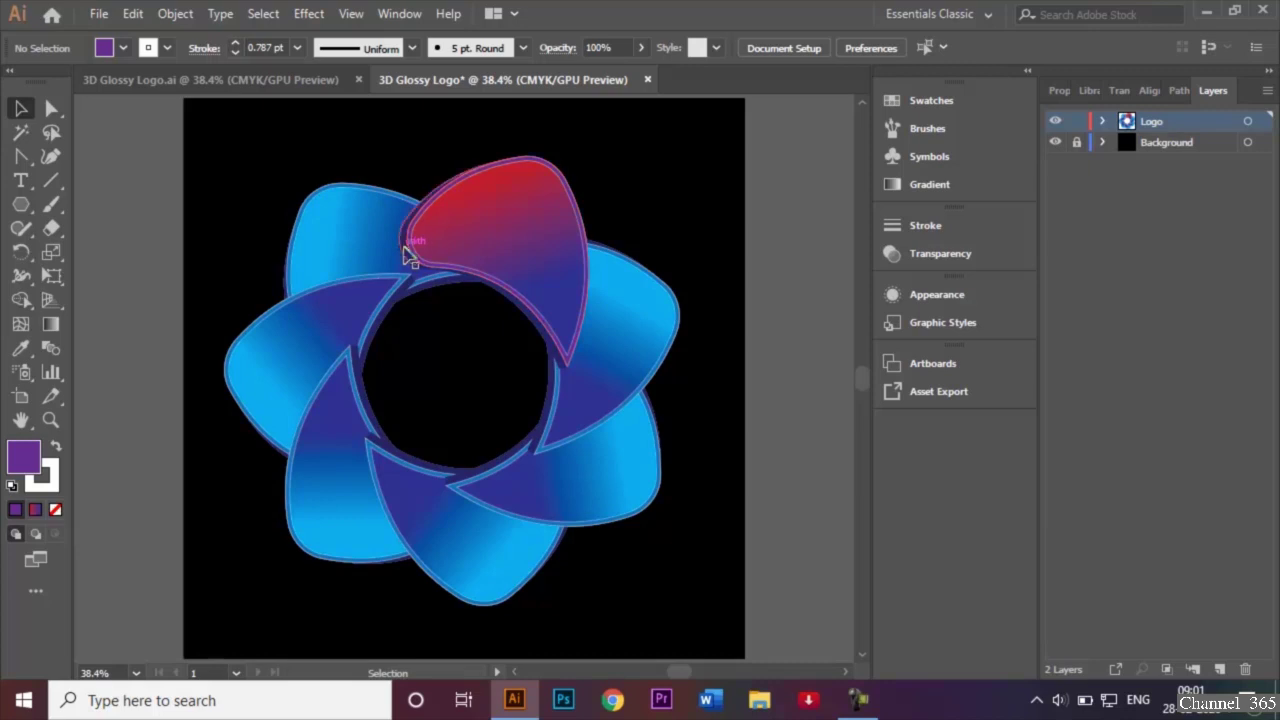
Recolour the red petal's clip group to a brighter saturated purple (#55047f).
left_click(409, 257)
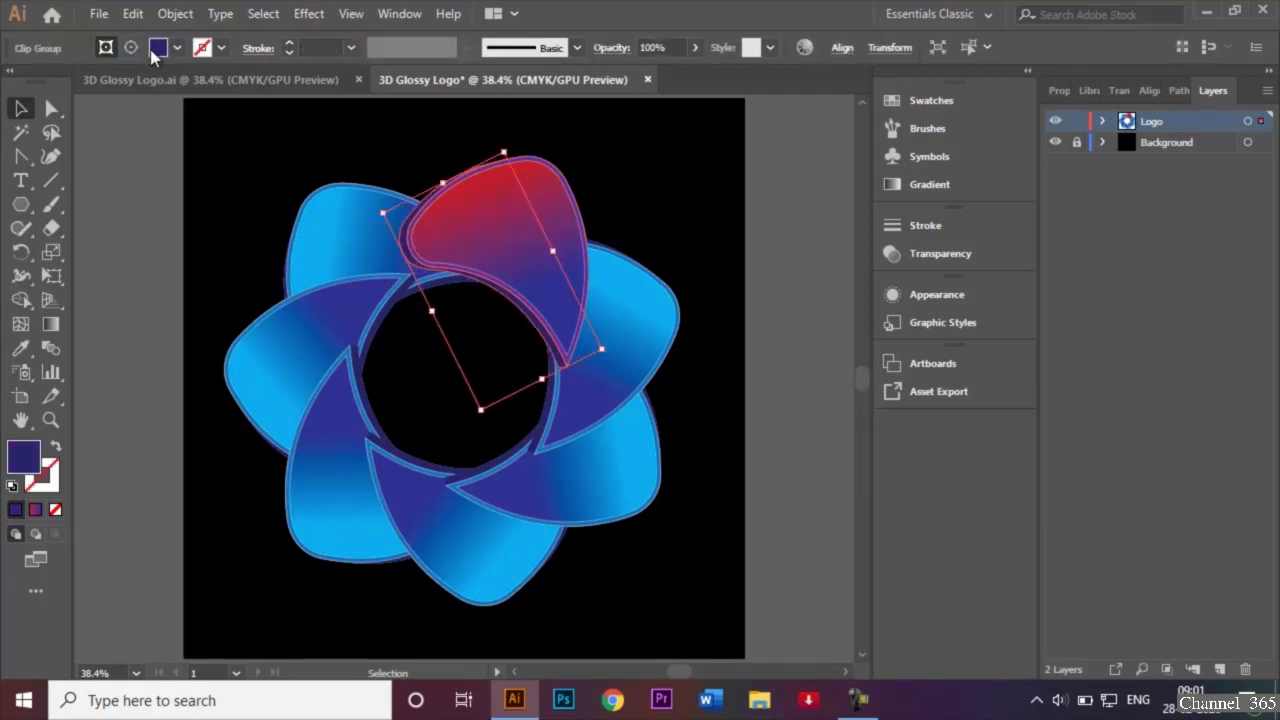
double_click(26, 461)
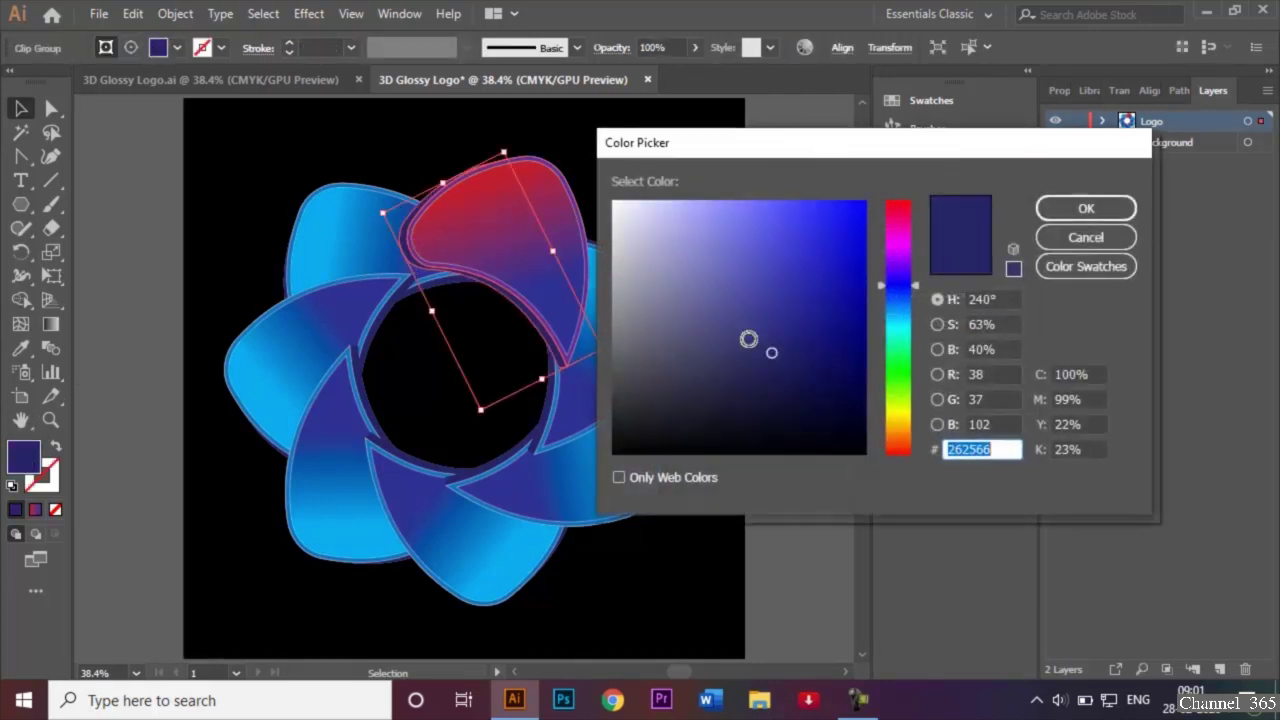
left_click_drag(920, 287, 919, 257)
left_click_drag(768, 354, 858, 328)
left_click(1087, 207)
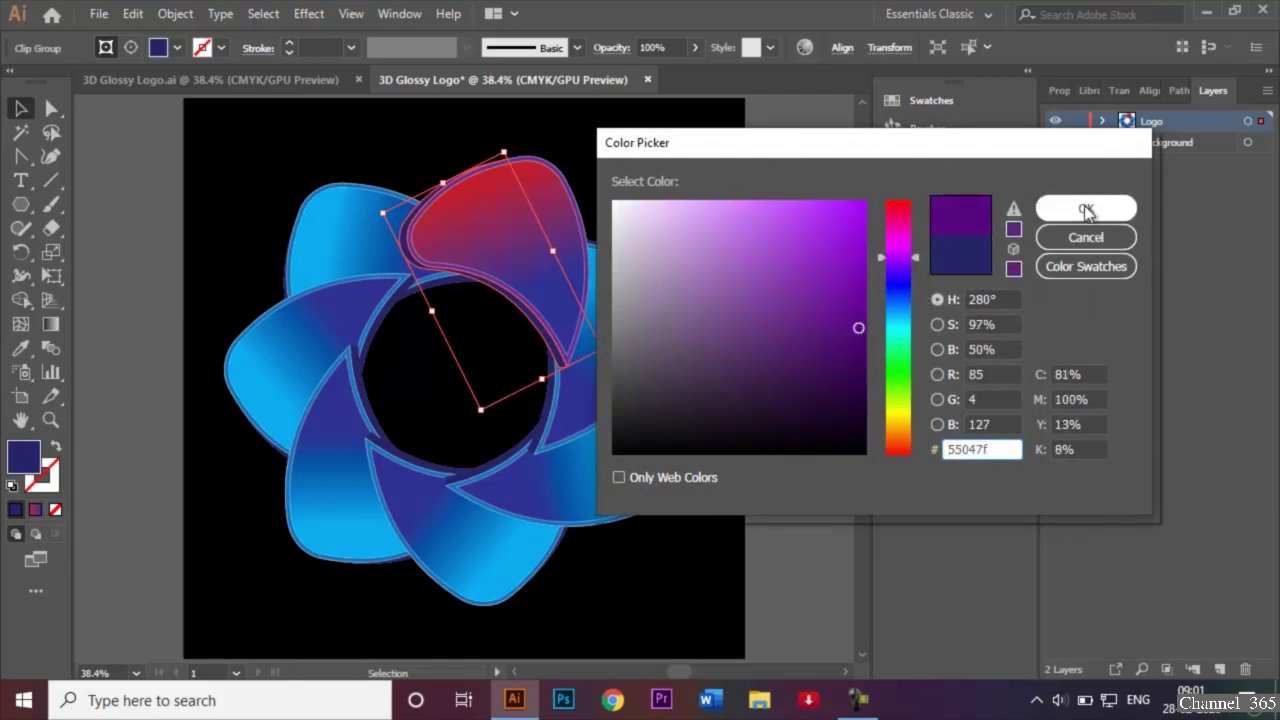
left_click(658, 200)
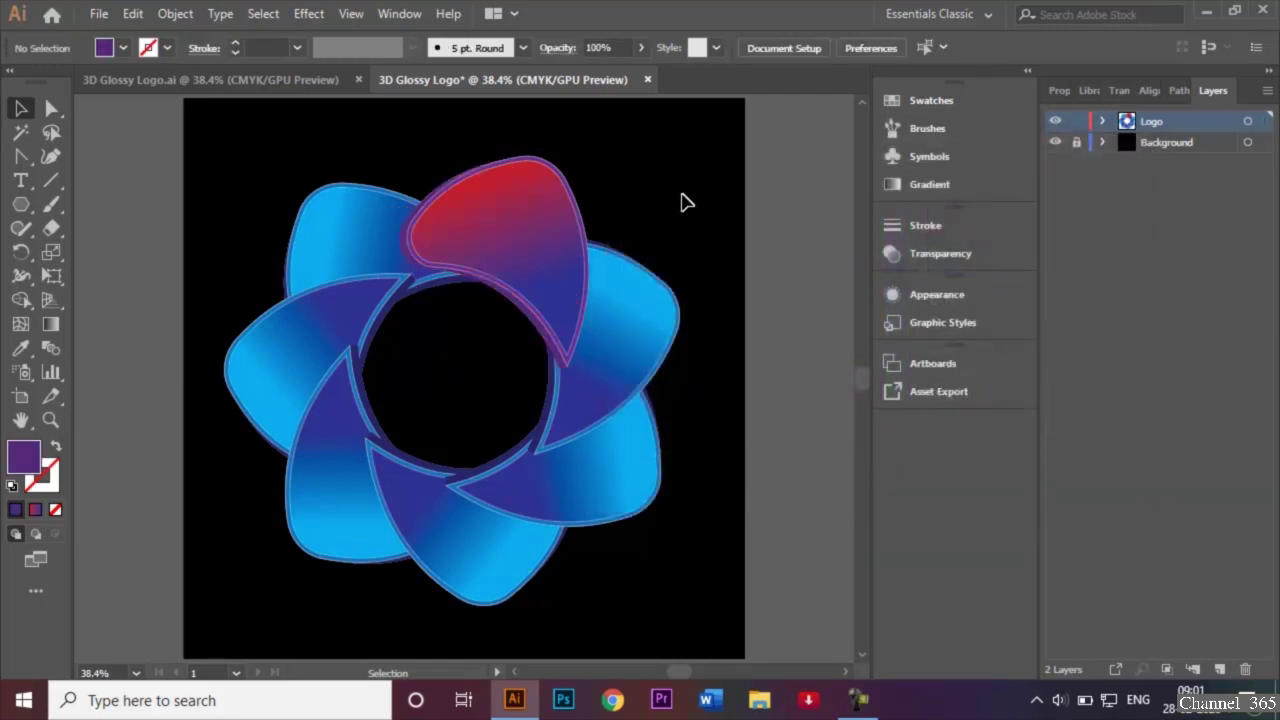
Give the upper-right petal a gradient running from purple to magenta.
left_click(645, 322)
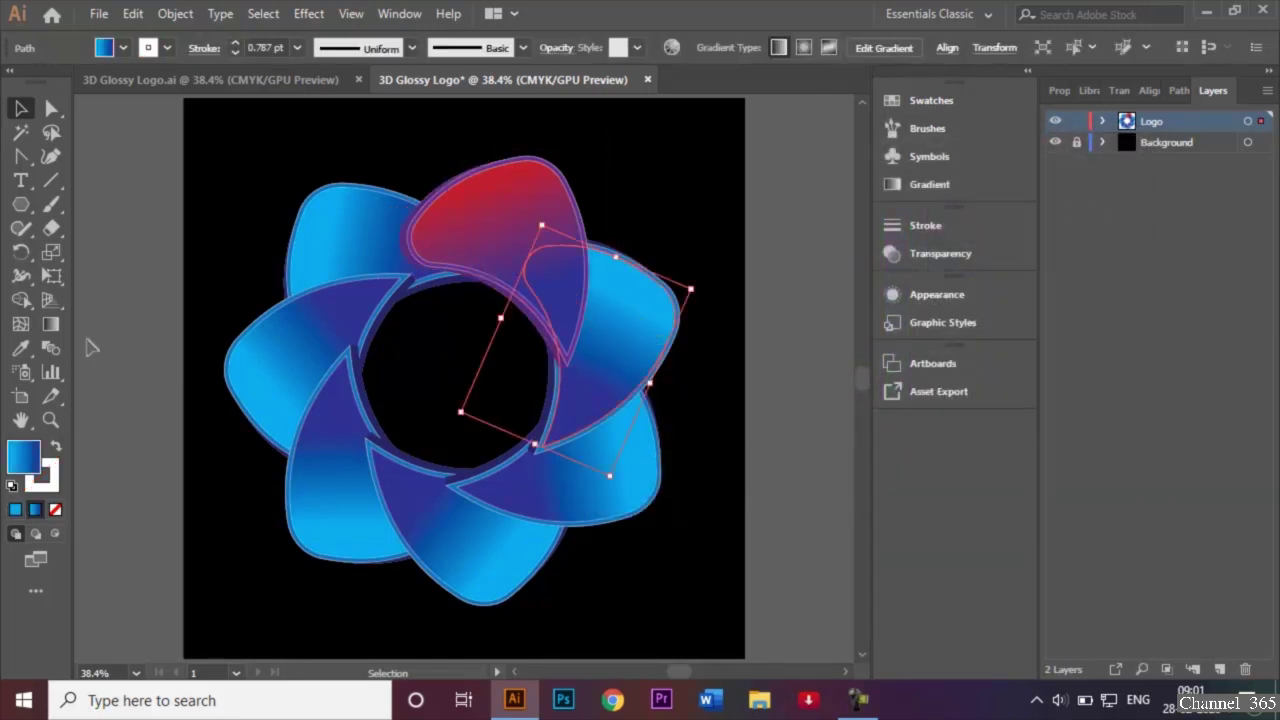
double_click(23, 456)
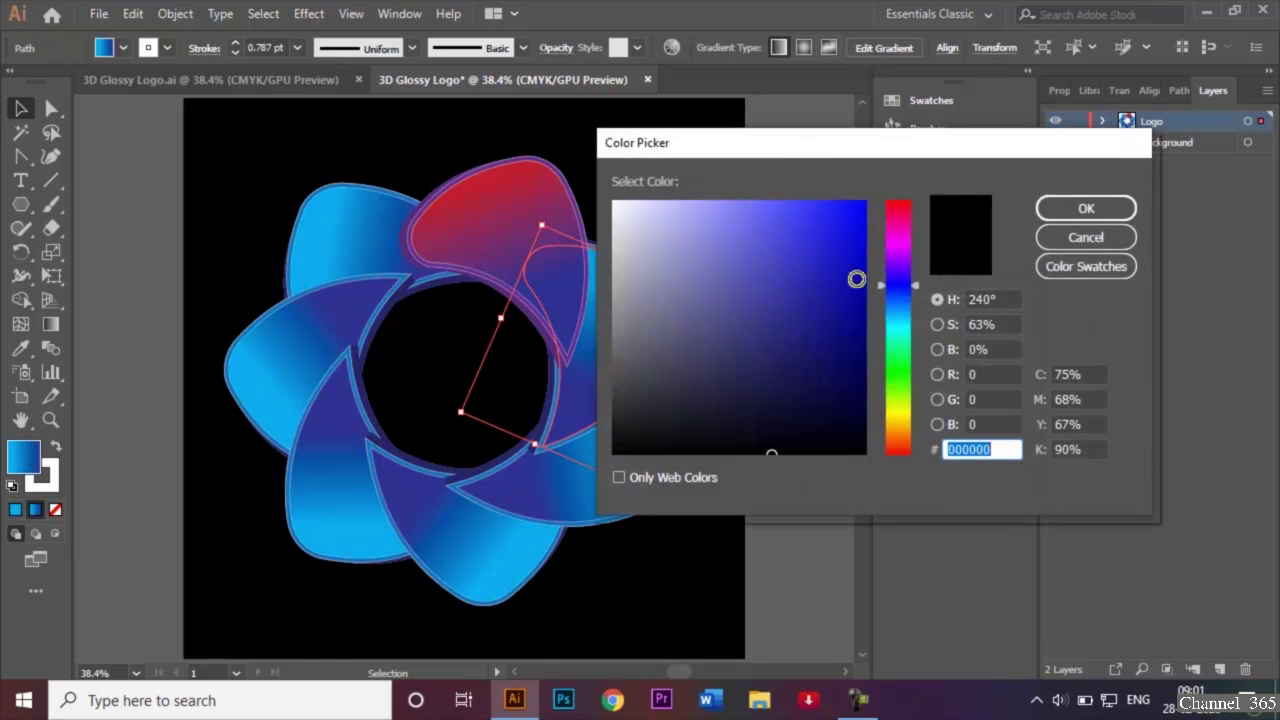
left_click(1100, 238)
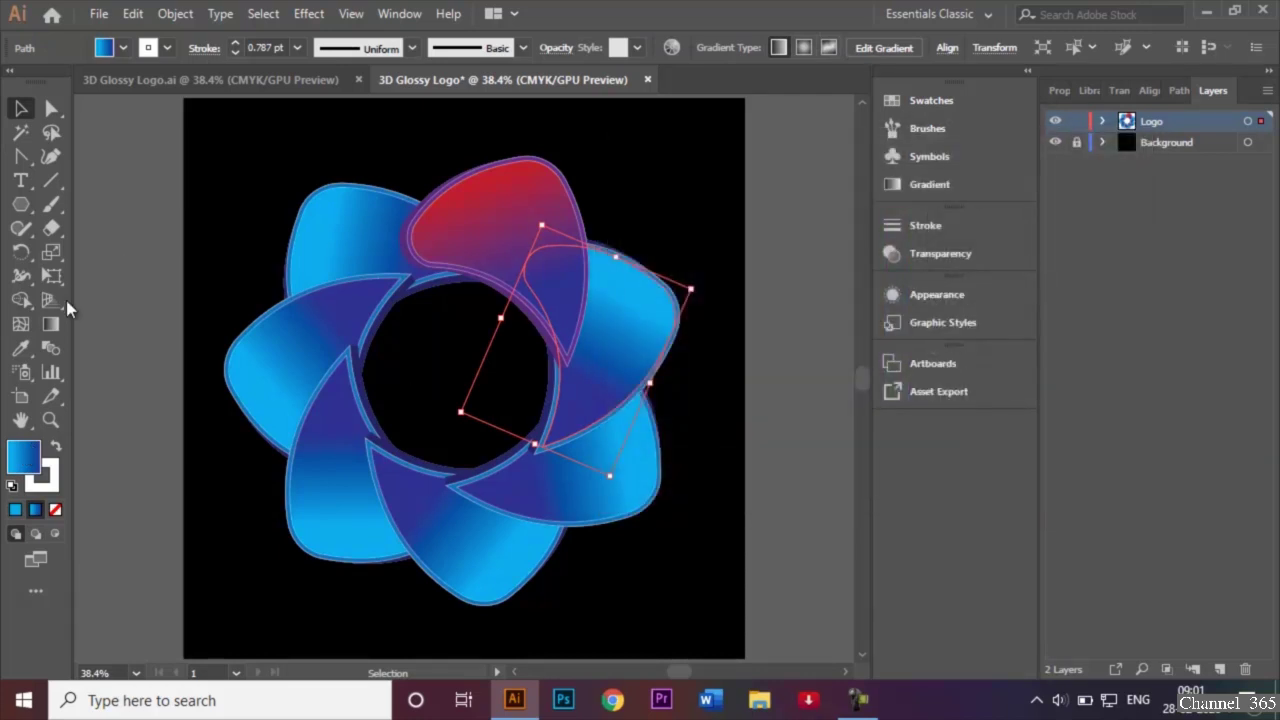
double_click(50, 324)
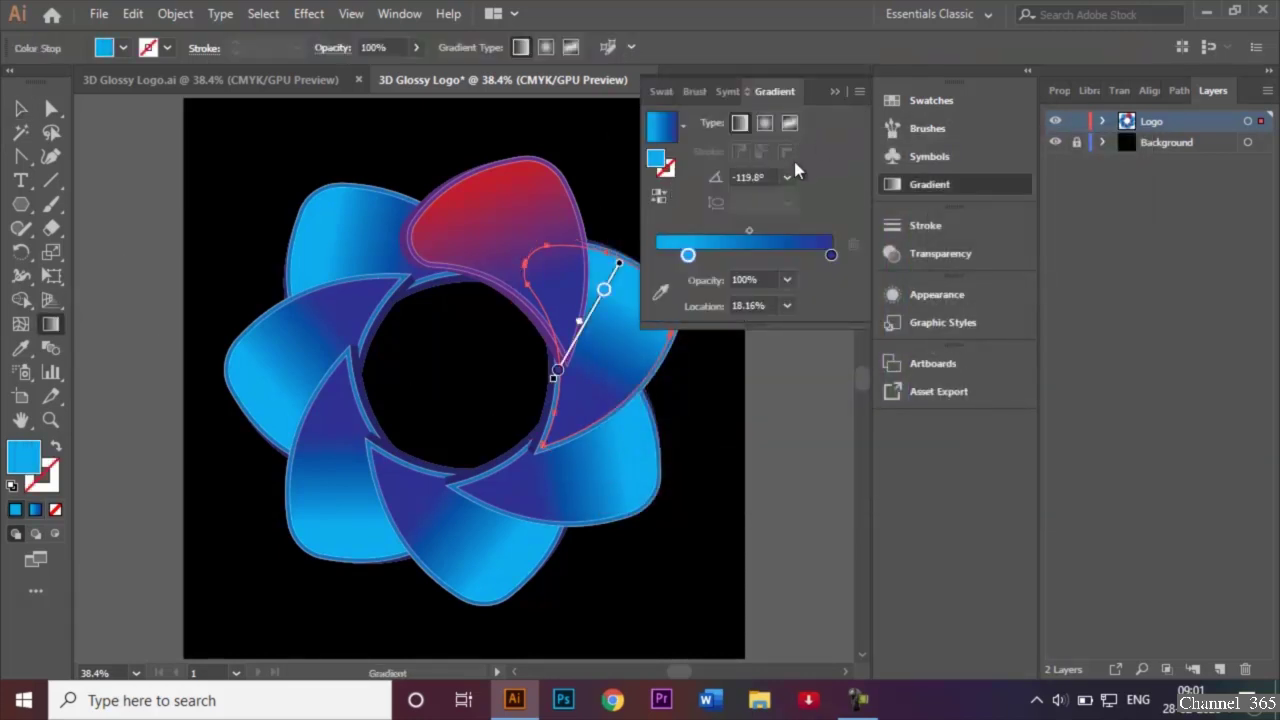
double_click(688, 255)
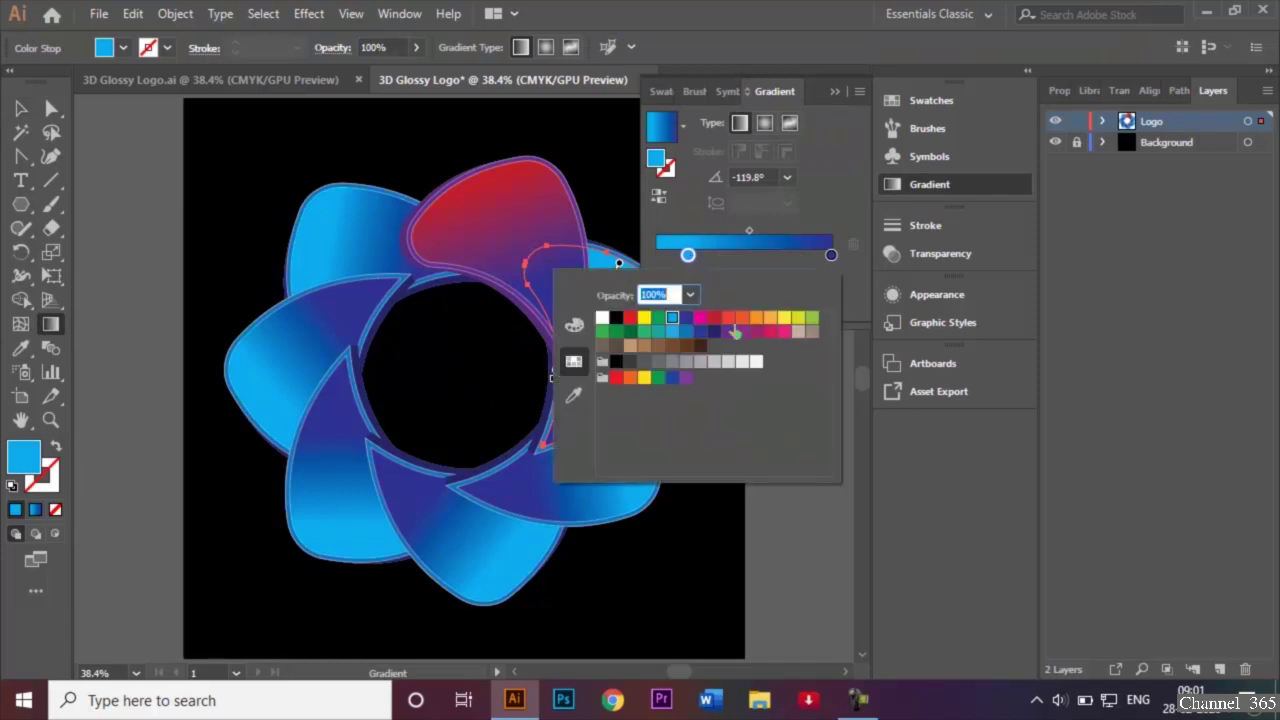
left_click(742, 332)
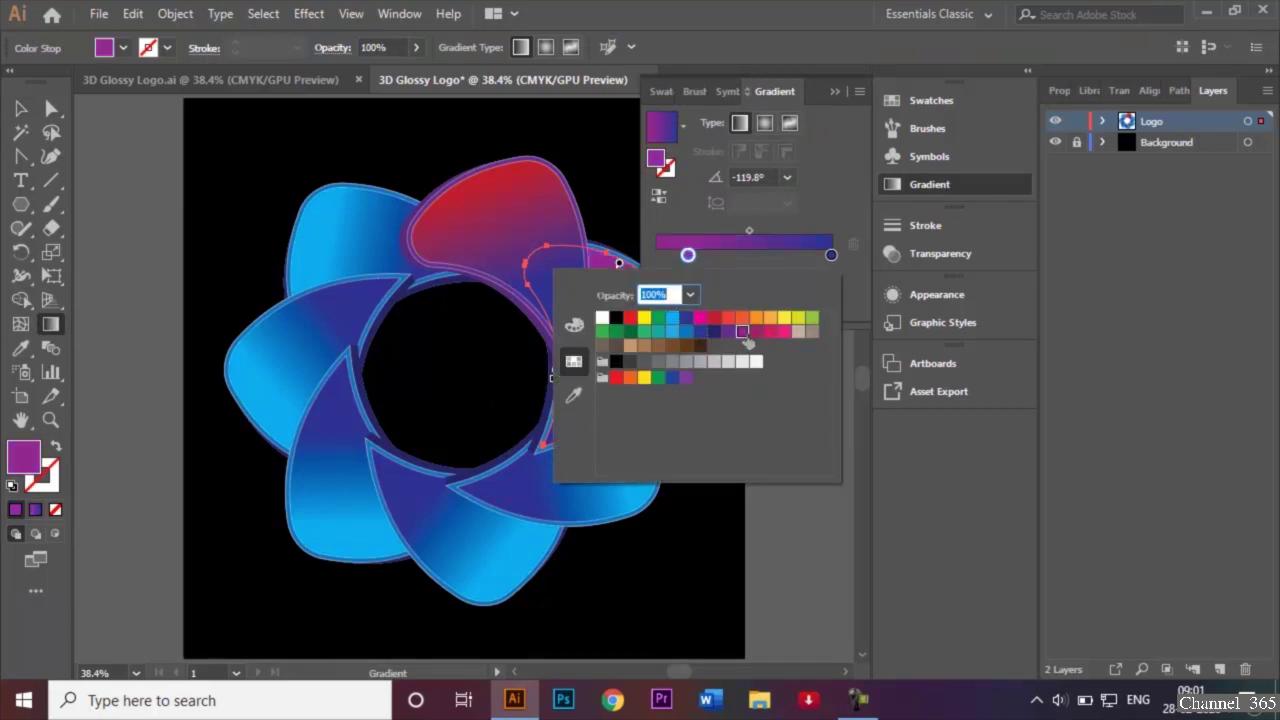
left_click(831, 256)
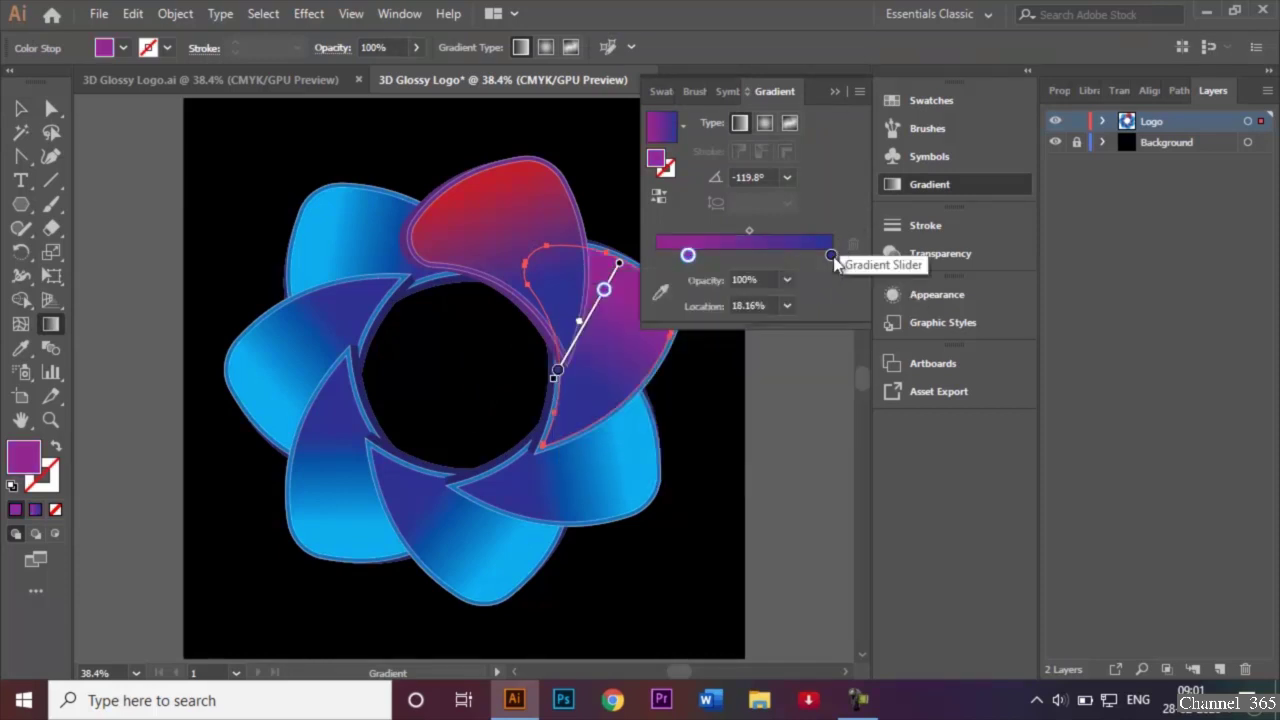
double_click(831, 256)
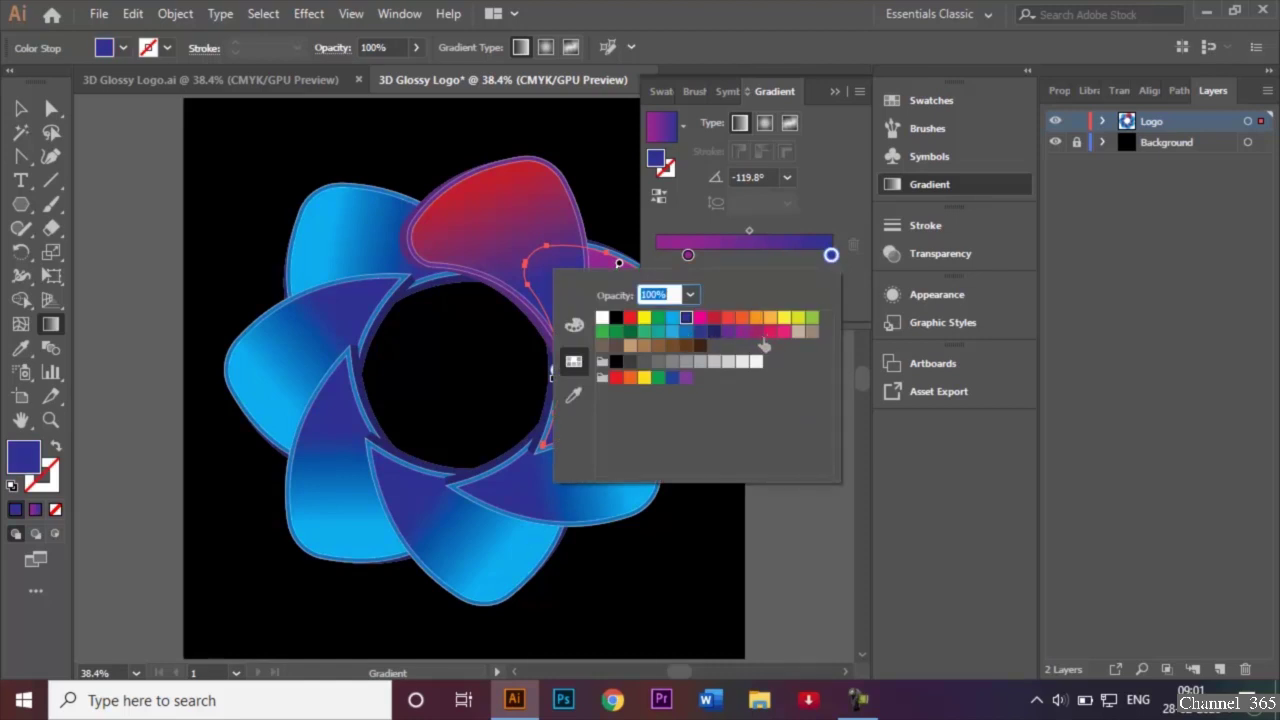
left_click(757, 333)
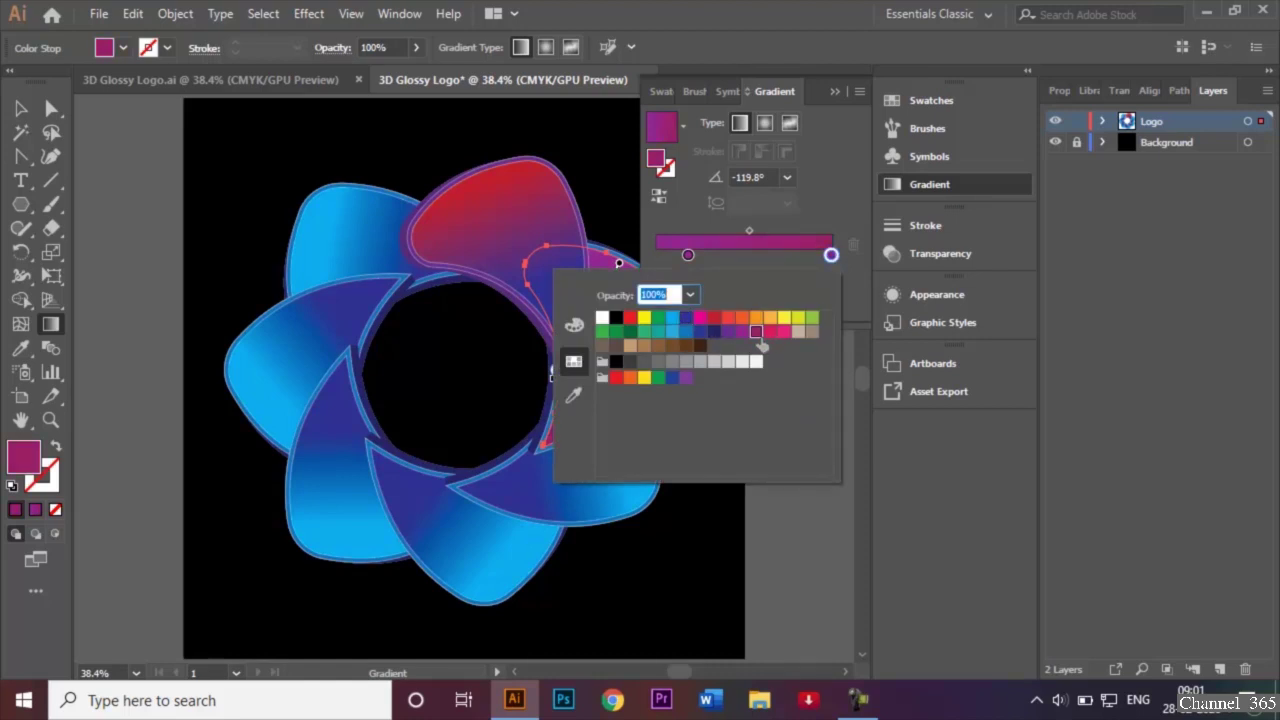
left_click(838, 91)
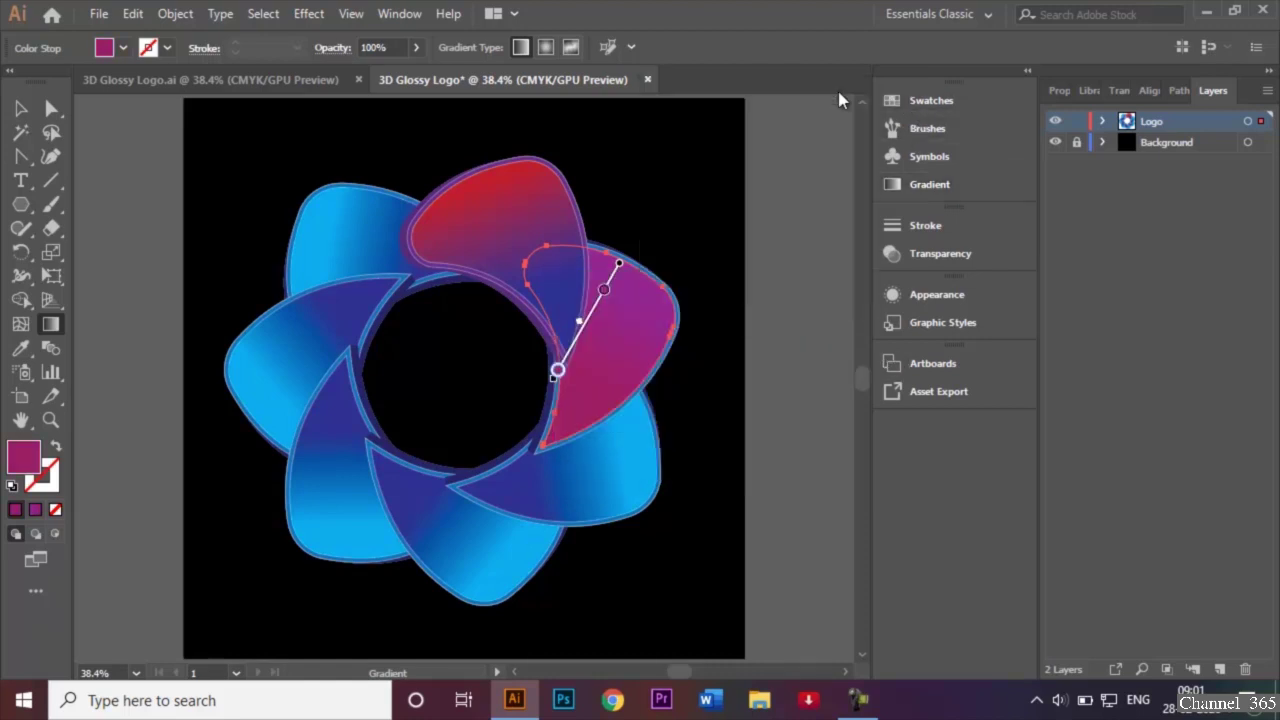
Set the fill of the path behind the magenta petal to red, then purple.
left_click(28, 112)
left_click(178, 136)
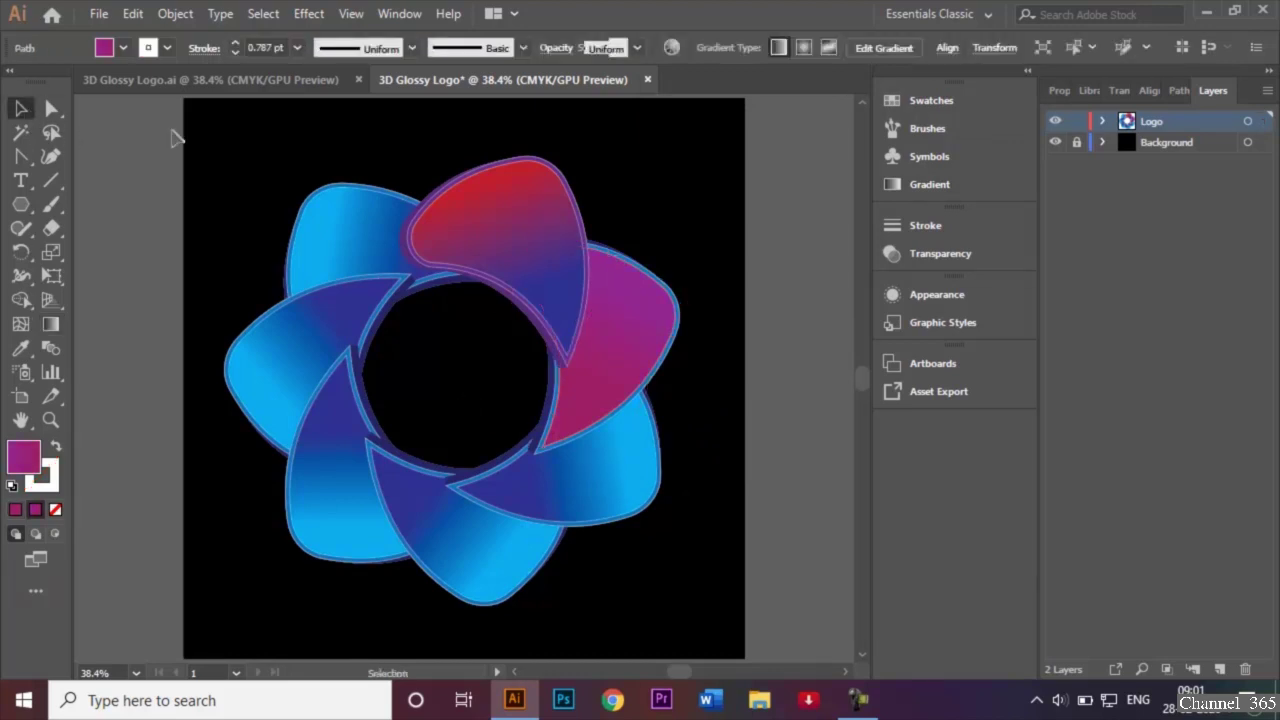
left_click(657, 281)
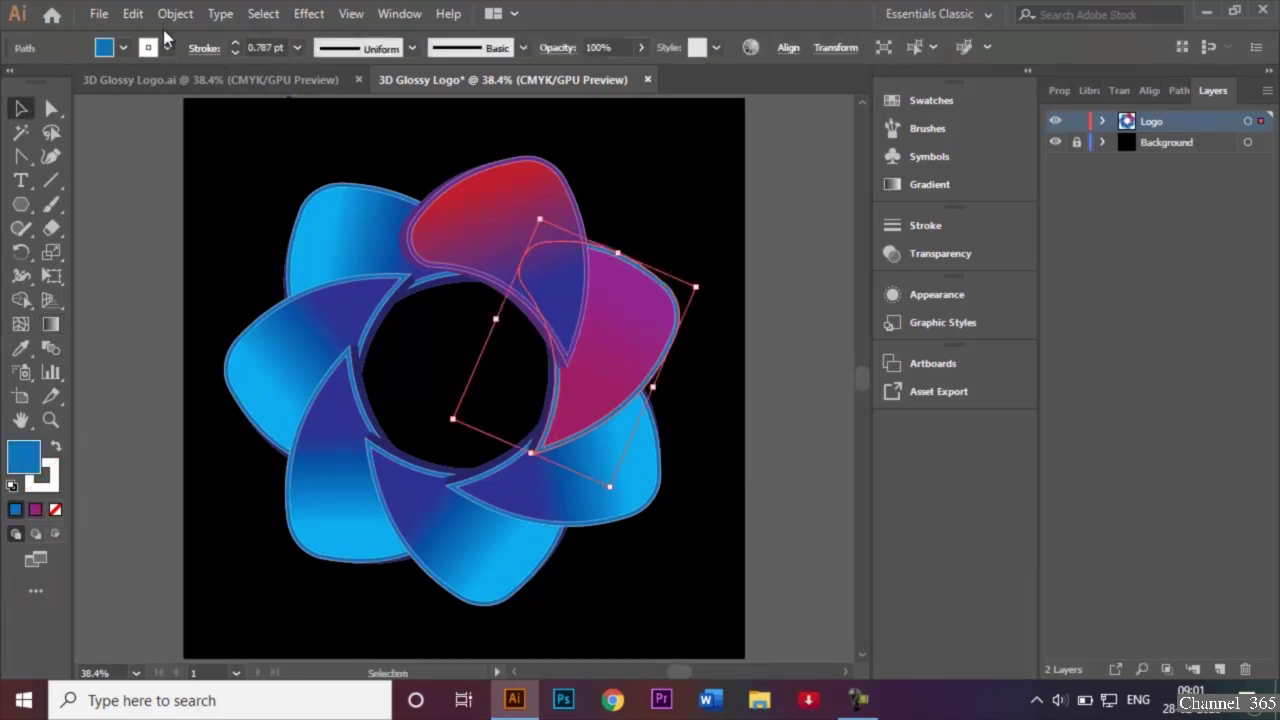
left_click(124, 48)
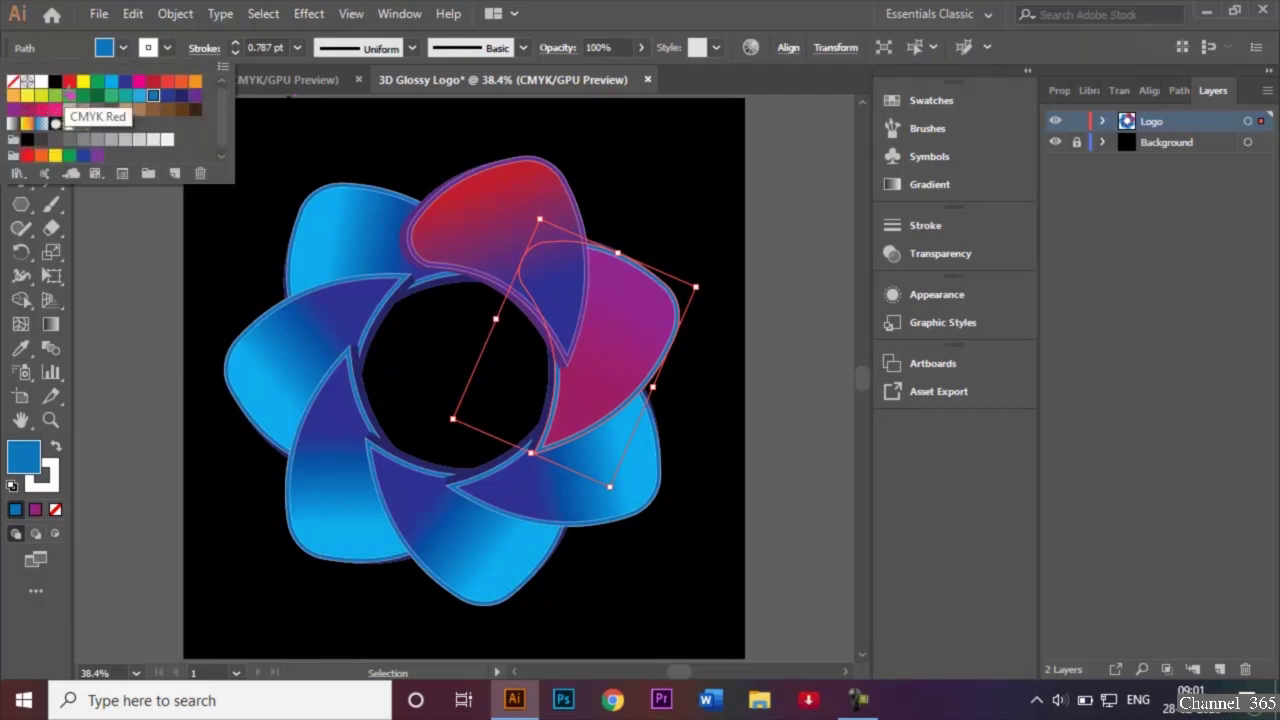
left_click(69, 81)
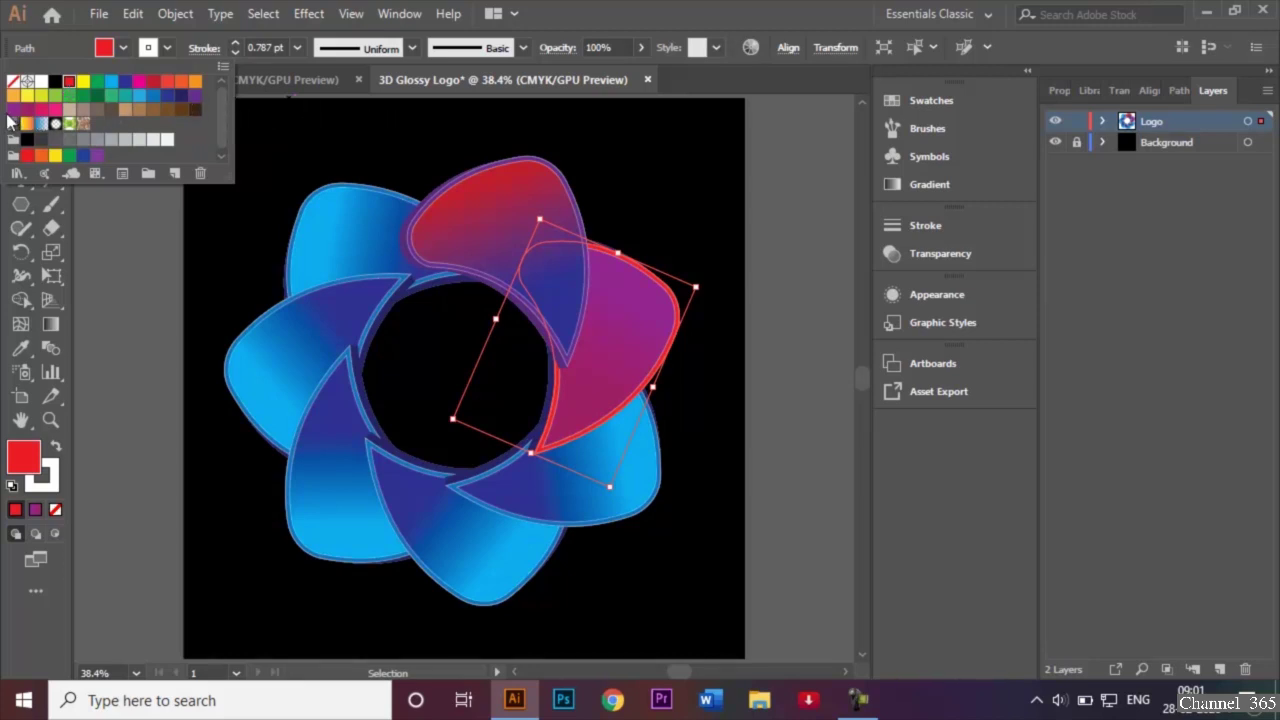
left_click(13, 110)
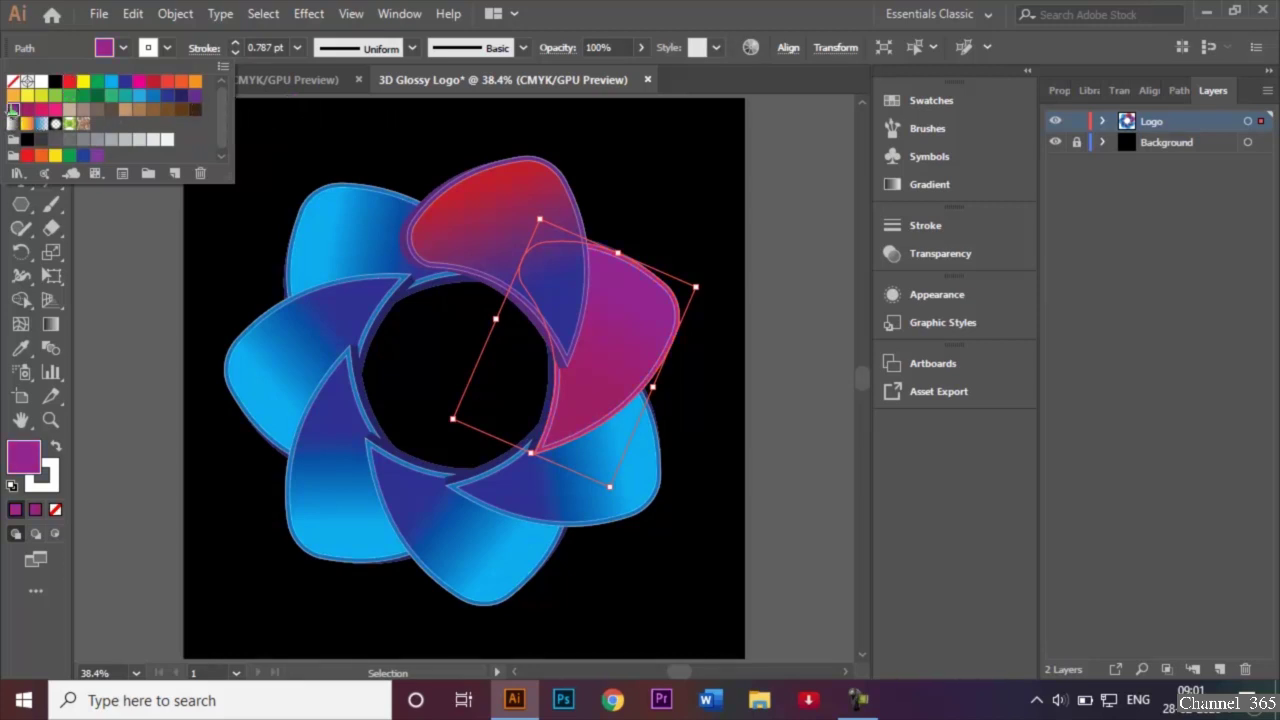
left_click(695, 203)
Fill the magenta petal's clip group with red.
left_click(553, 385)
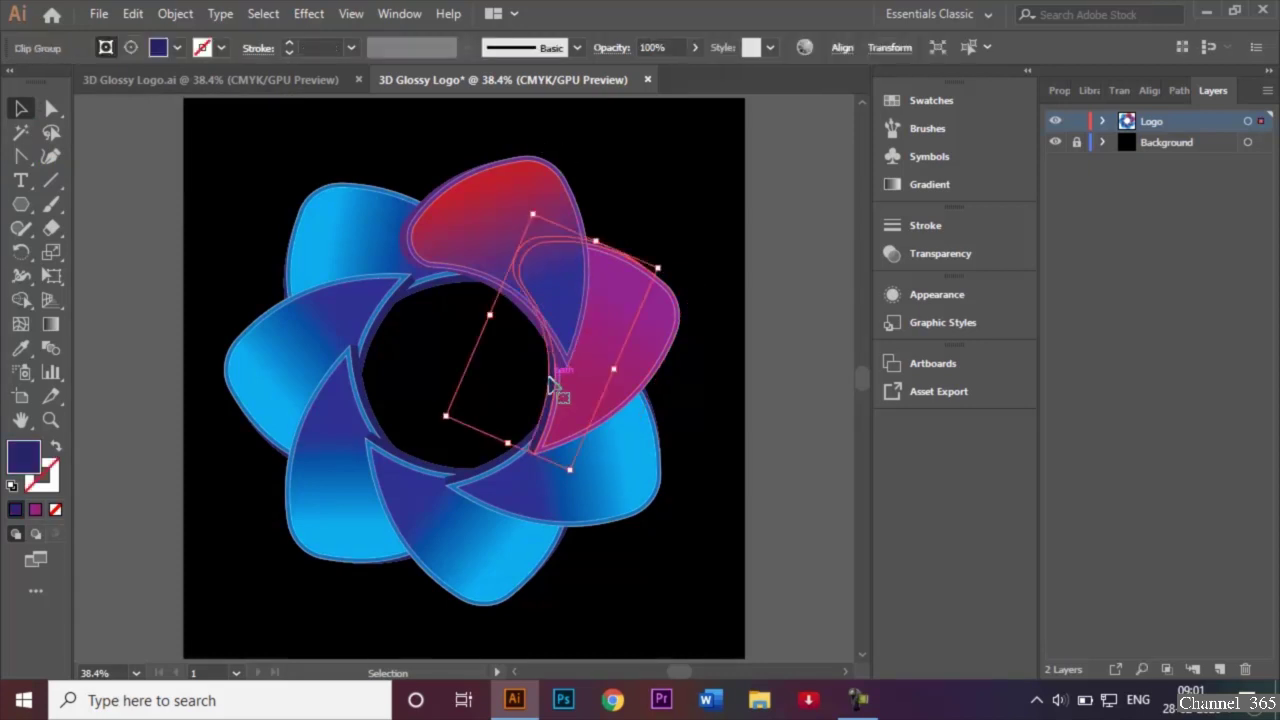
left_click(176, 48)
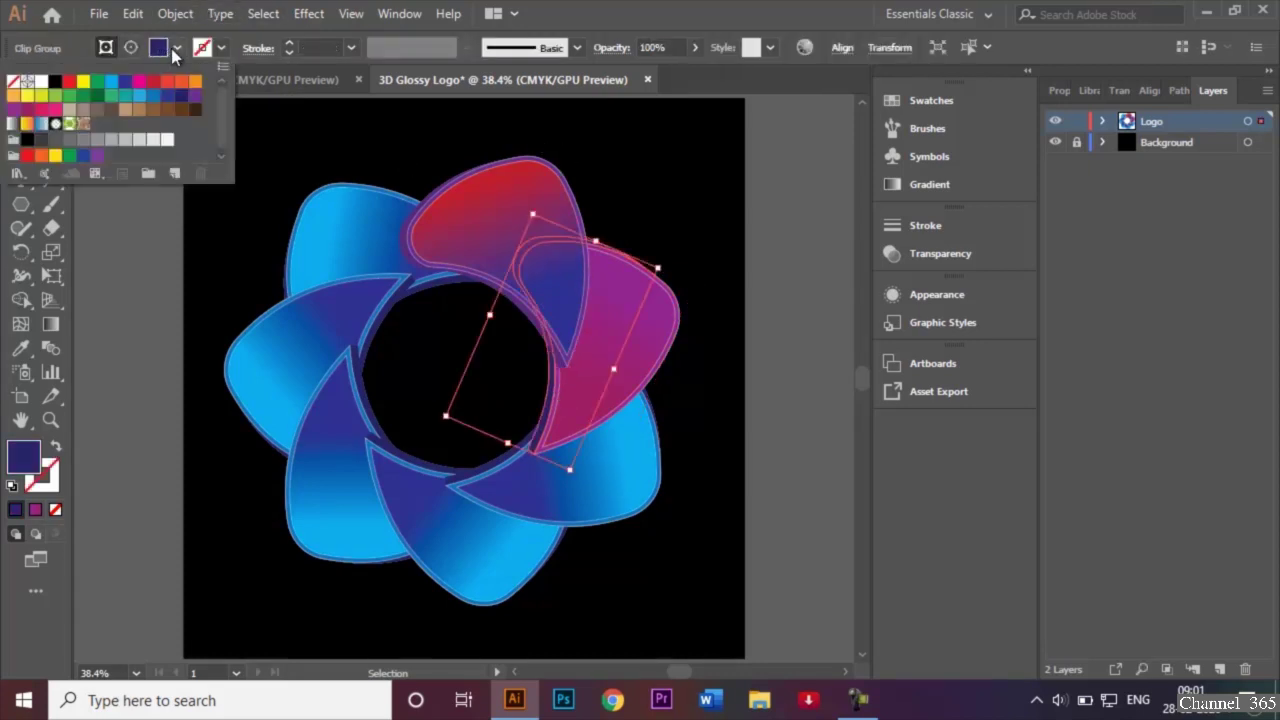
left_click(69, 81)
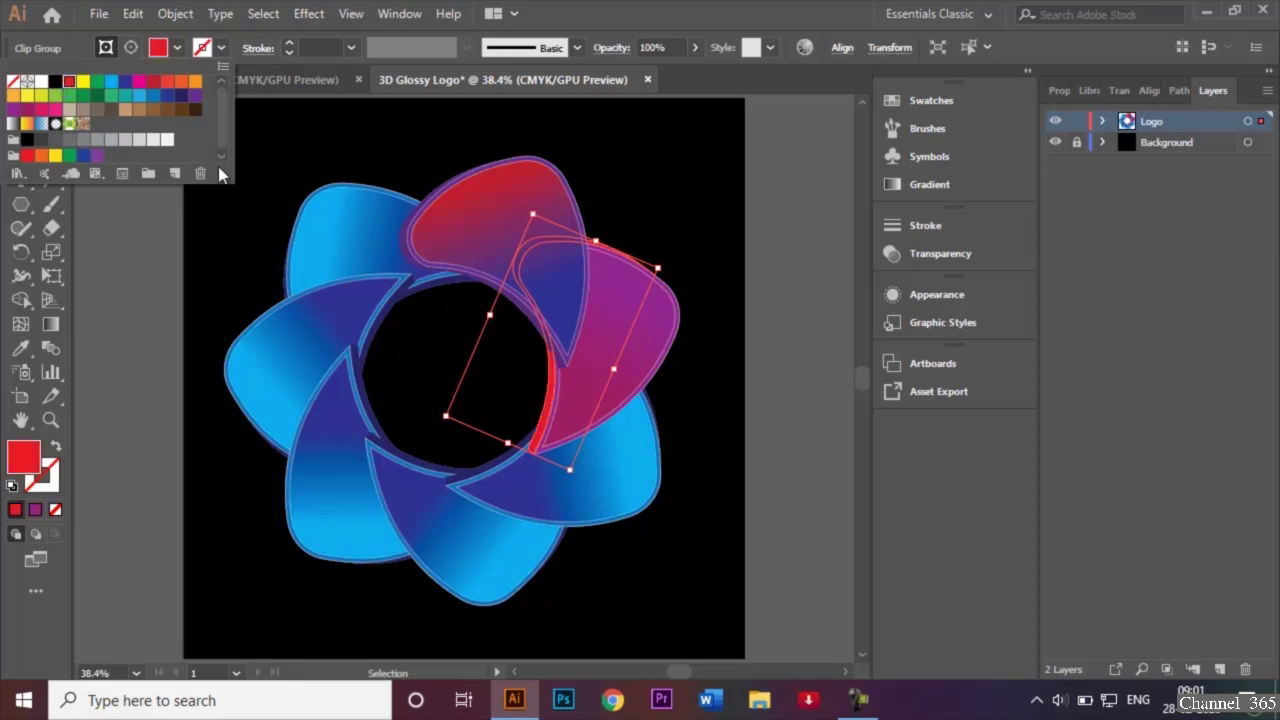
left_click(308, 155)
left_click(407, 148)
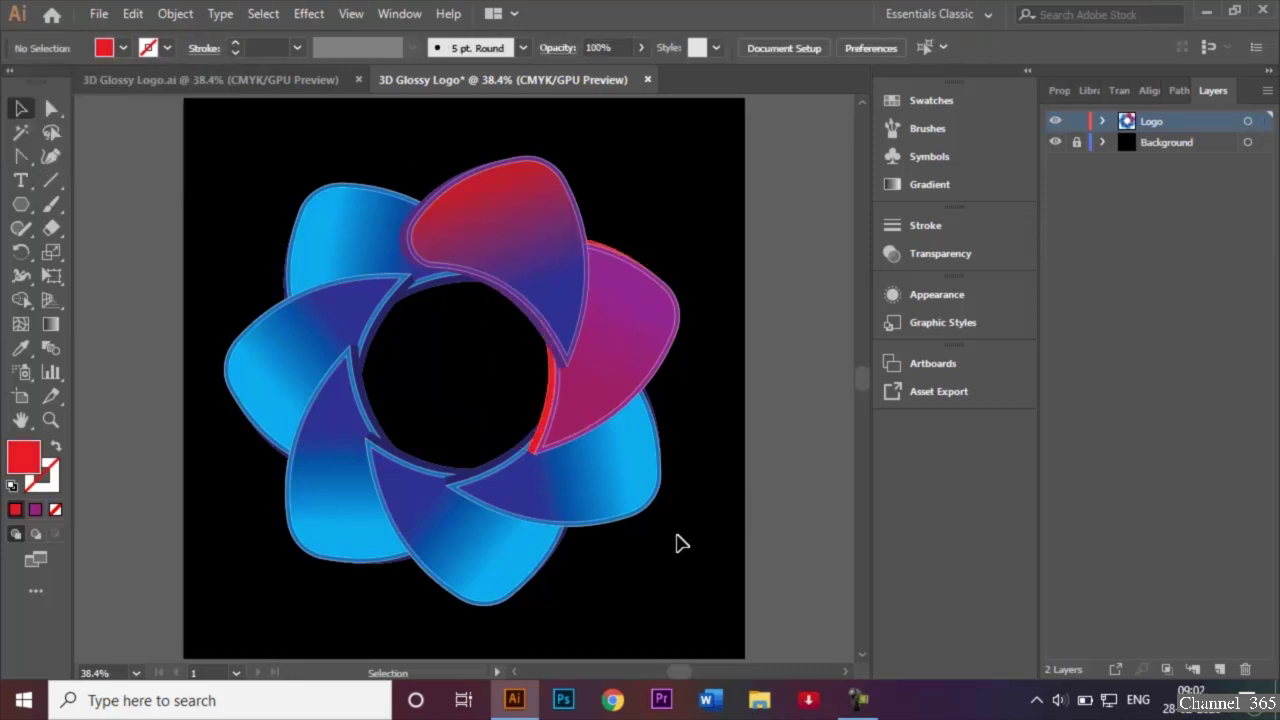
left_click(184, 77)
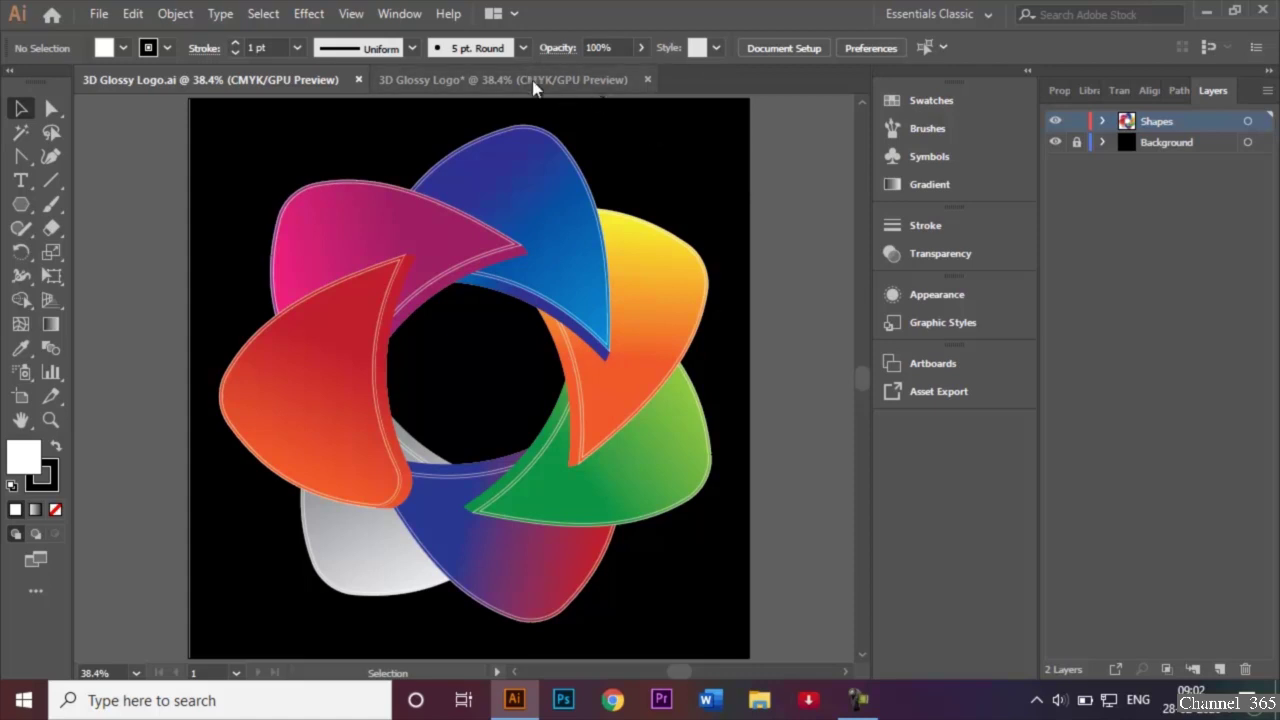
left_click(575, 80)
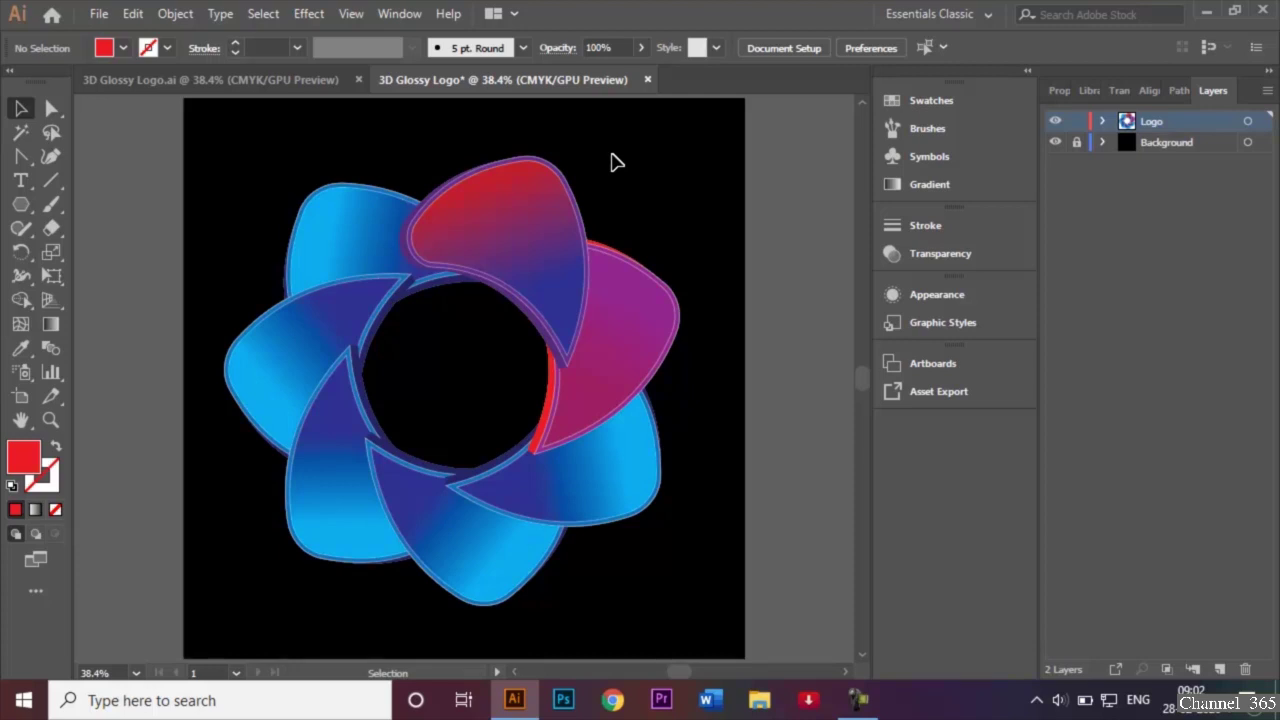
left_click(108, 12)
Save the document as '3D Glossy Logo 2.ai' in Adobe Illustrator format.
left_click(154, 201)
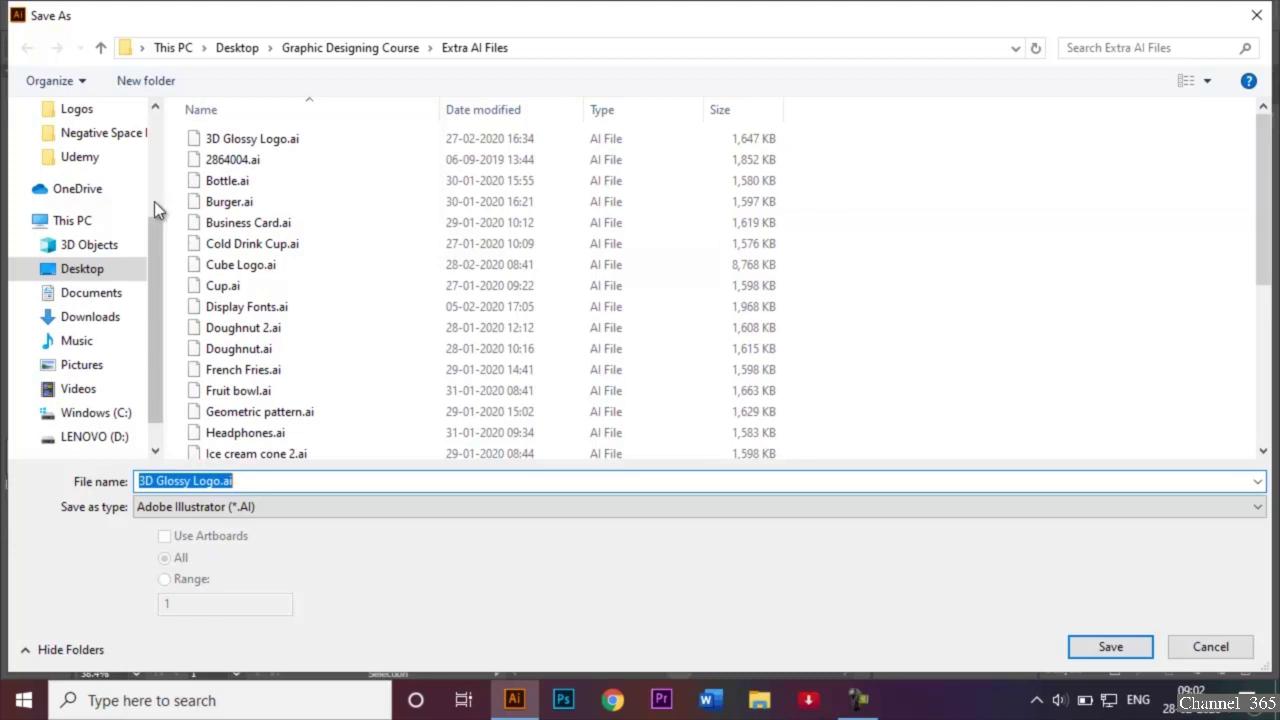
left_click(225, 481)
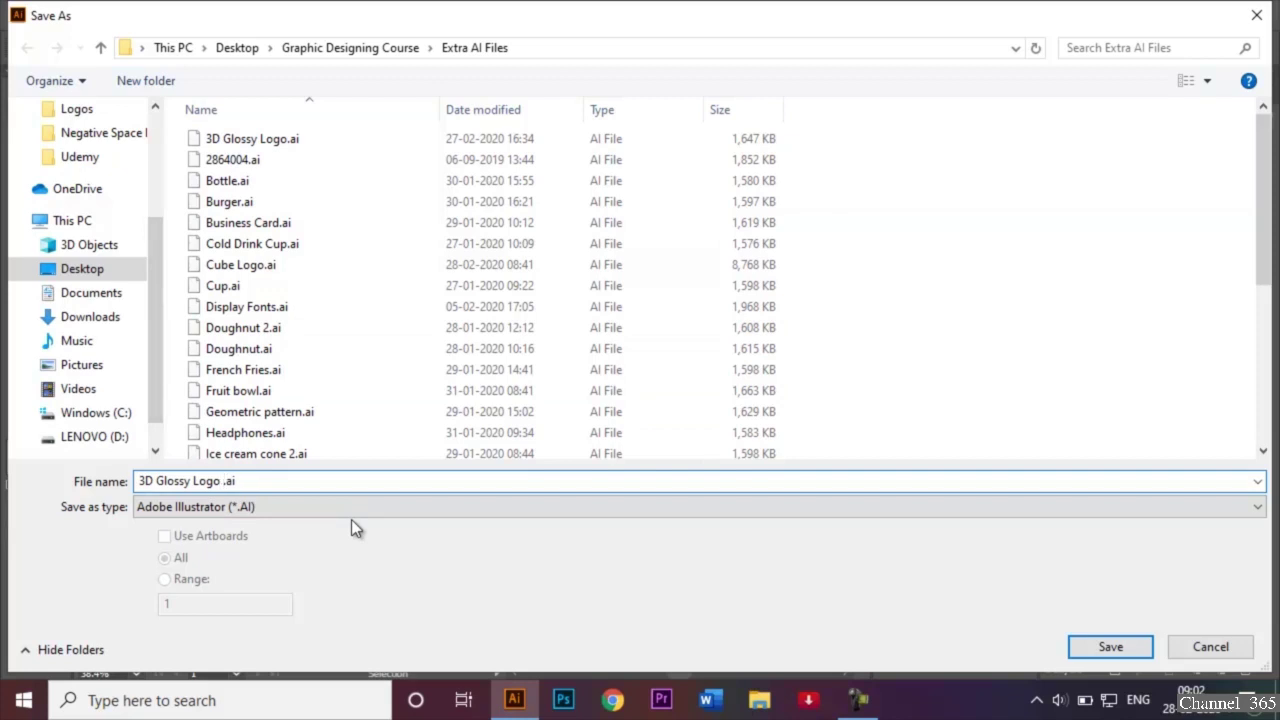
type("2")
key("Return")
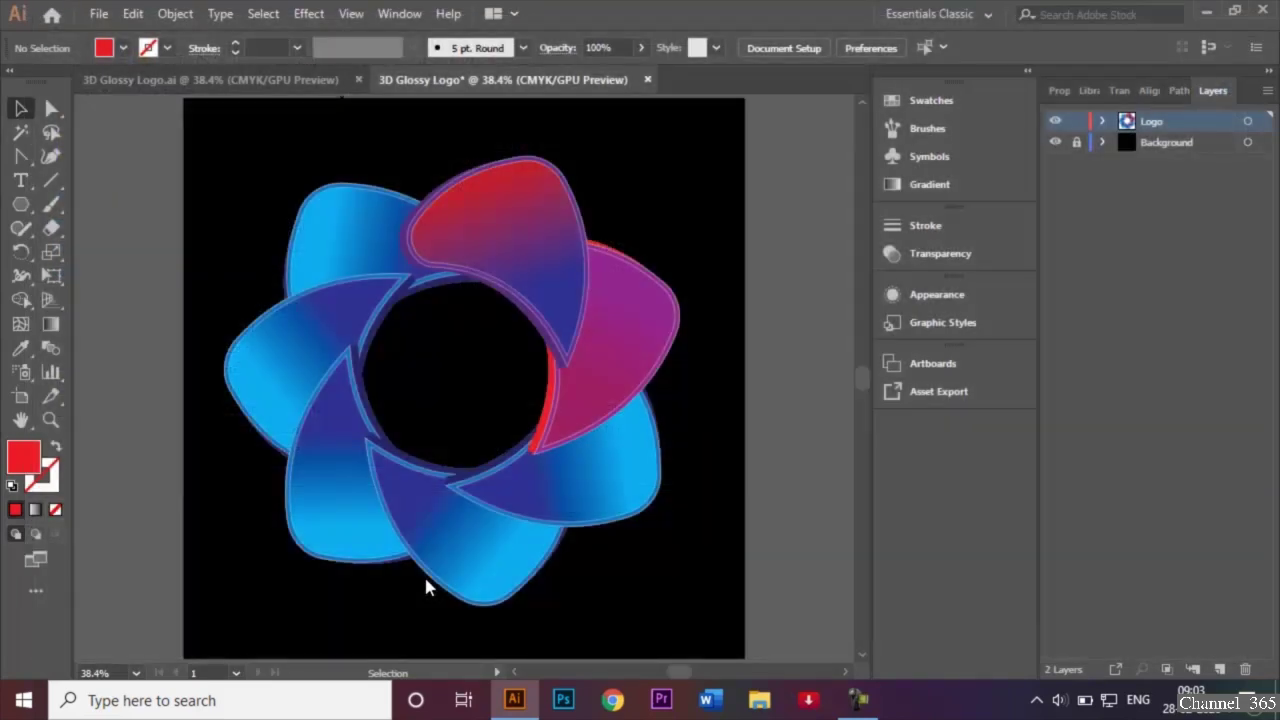
Accept the default Illustrator Options to complete saving 3D Glossy Logo 2.ai.
key("Return")
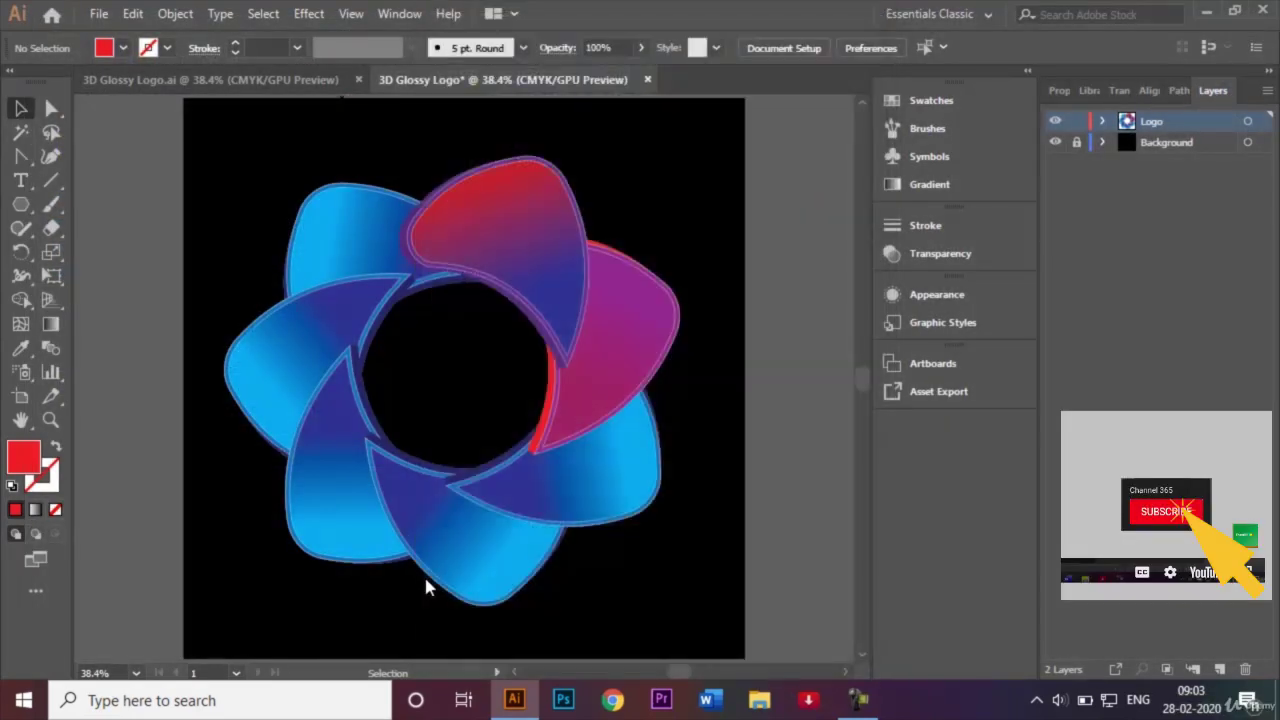